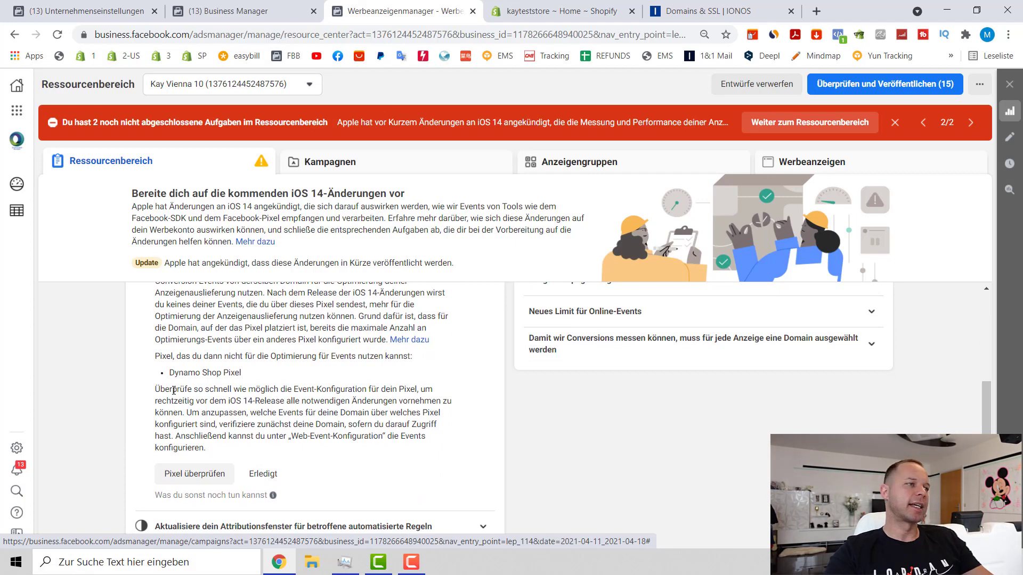
Step: Read through the resource centre task about reviewing the pixel that will no longer have conversion events after the iOS 14 changes
{"action": "scroll", "coordinate": [301, 391], "scroll_direction": "up", "scroll_amount": 3}
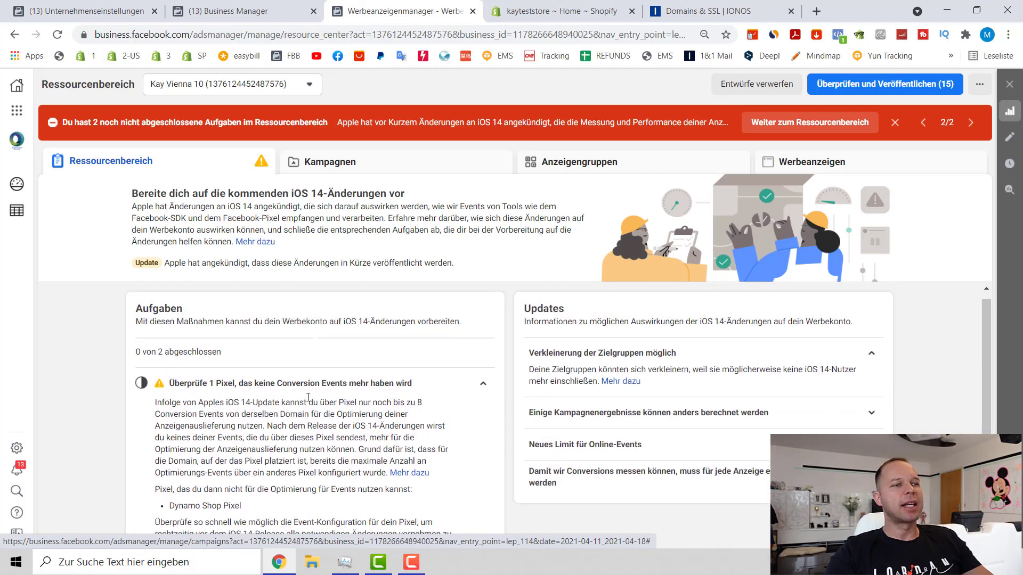
{"action": "scroll", "coordinate": [272, 403], "scroll_direction": "down", "scroll_amount": 2}
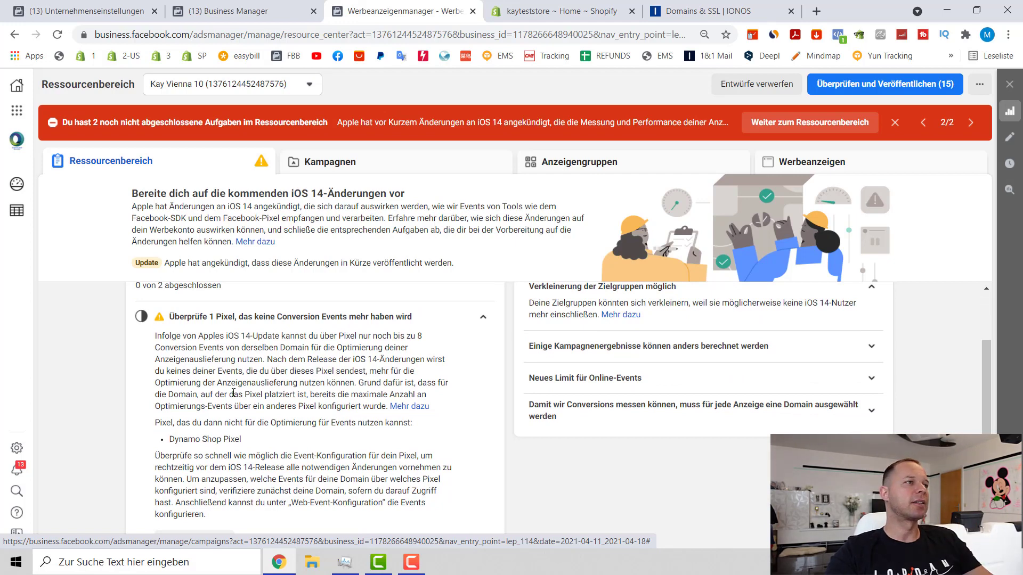
{"action": "scroll", "coordinate": [284, 377], "scroll_direction": "down", "scroll_amount": 1}
{"action": "scroll", "coordinate": [287, 372], "scroll_direction": "up", "scroll_amount": 1}
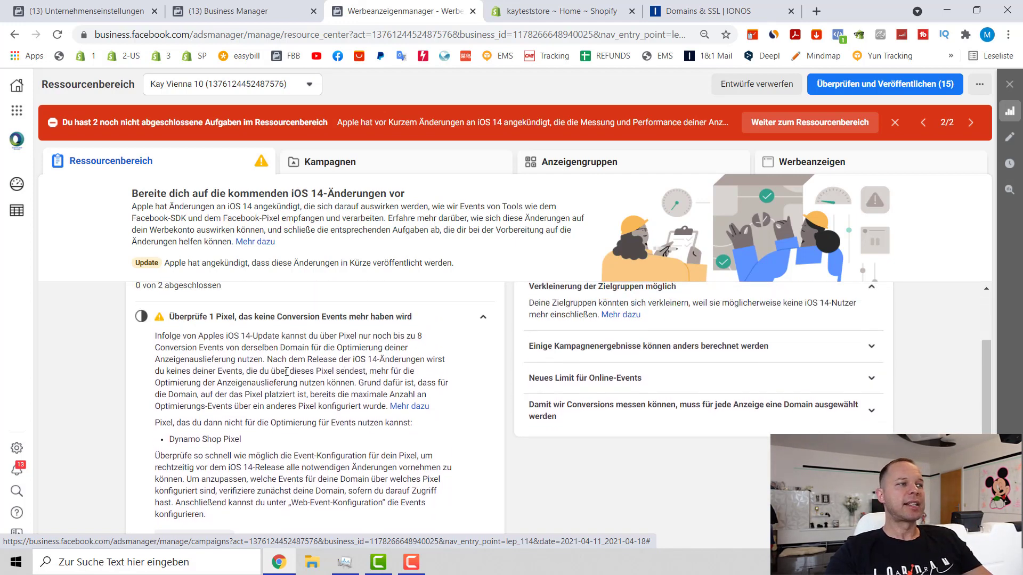
{"action": "left_click_drag", "start_coordinate": [195, 316], "coordinate": [404, 317]}
{"action": "scroll", "coordinate": [436, 431], "scroll_direction": "down", "scroll_amount": 1}
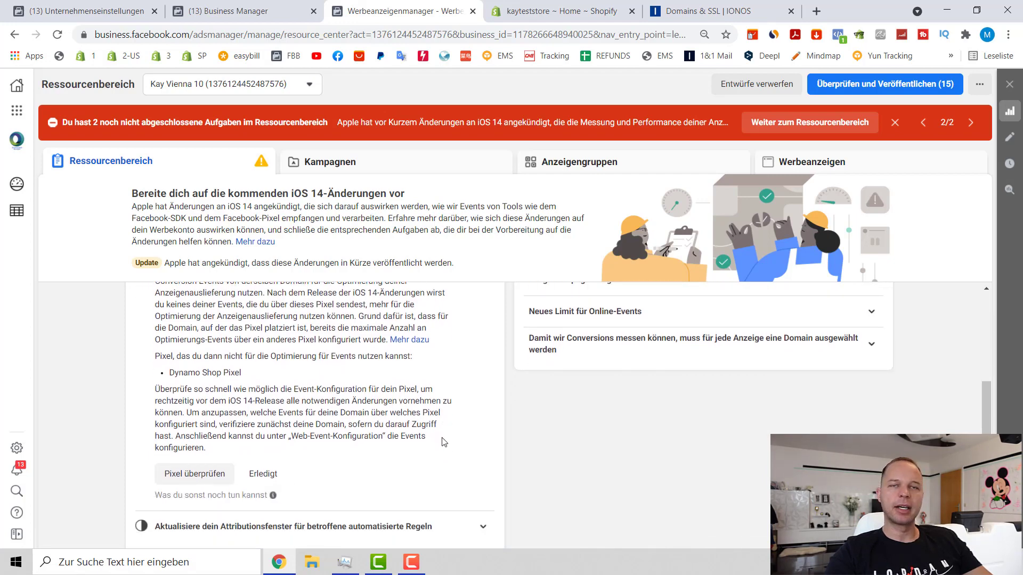
{"action": "scroll", "coordinate": [388, 422], "scroll_direction": "up", "scroll_amount": 1}
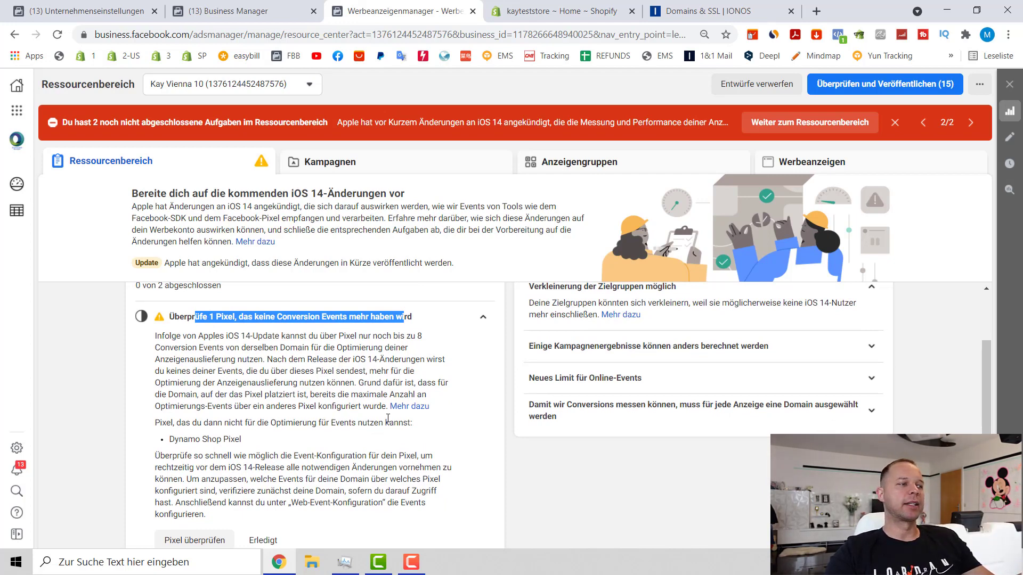
{"action": "scroll", "coordinate": [385, 418], "scroll_direction": "down", "scroll_amount": 1}
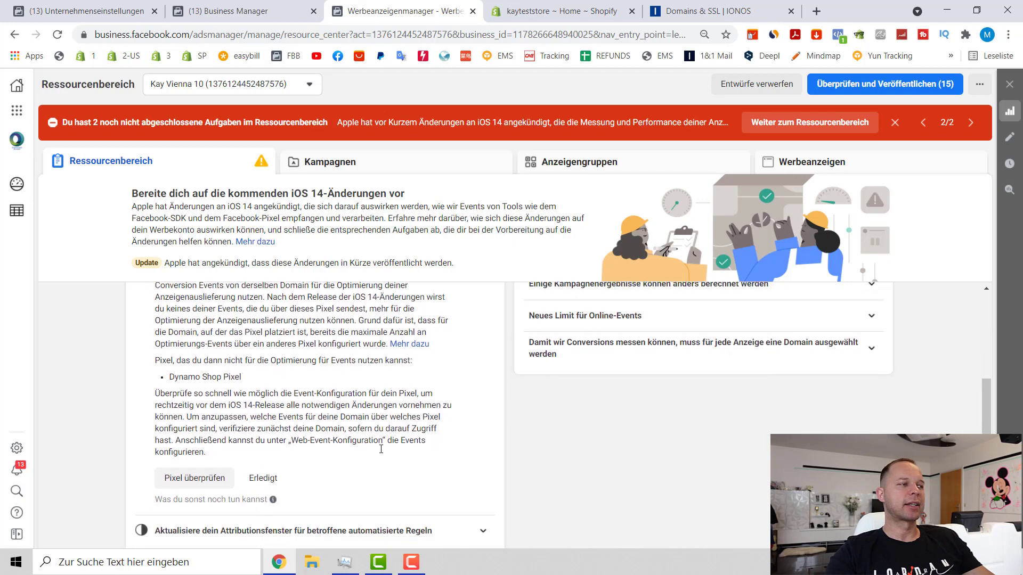
Step: Open the pixel review for Dynamo Shop Pixel in Events Manager, dismiss the aggregated events introduction, and look over its event list
{"action": "left_click", "coordinate": [186, 485]}
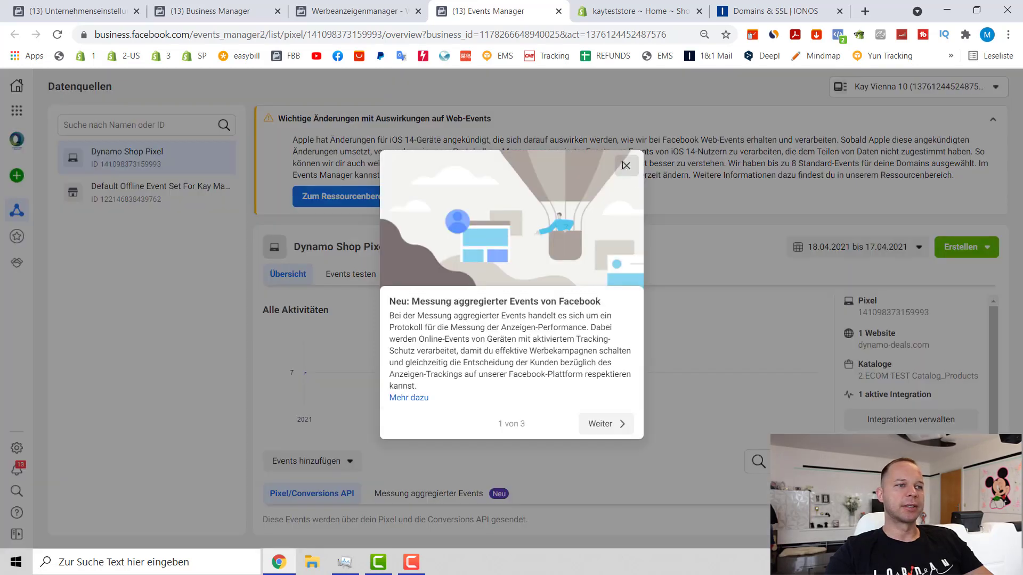
{"action": "left_click", "coordinate": [625, 163]}
{"action": "scroll", "coordinate": [513, 411], "scroll_direction": "down", "scroll_amount": 3}
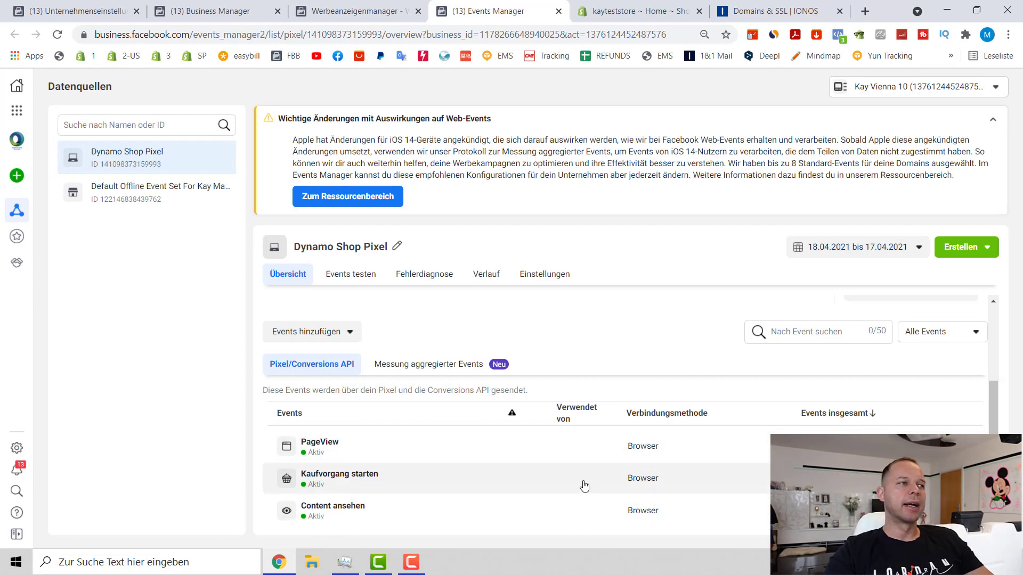
{"action": "scroll", "coordinate": [584, 486], "scroll_direction": "up", "scroll_amount": 3}
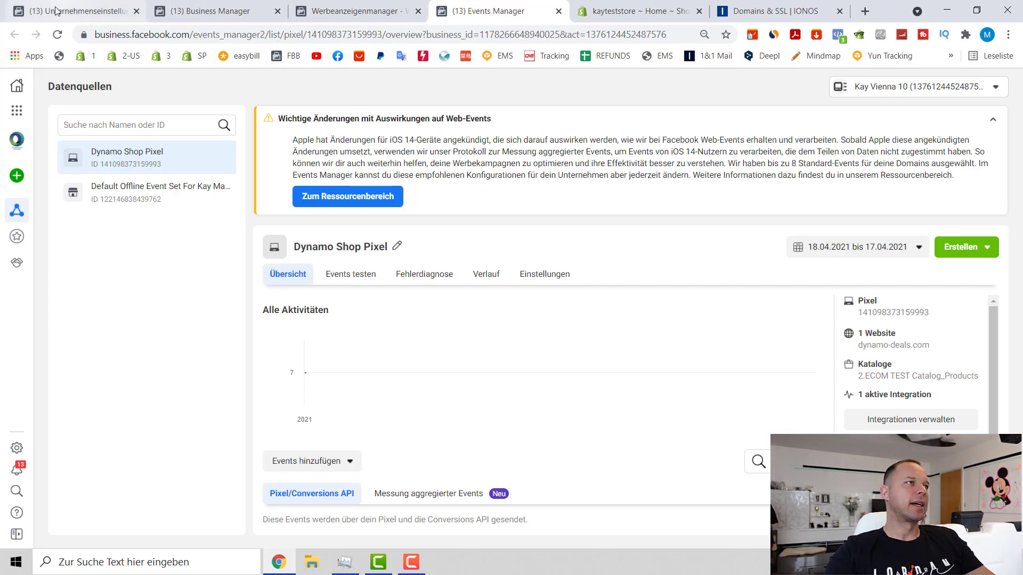
Step: Go from the Business Manager home page to the business settings and open the Domains section under Brand Safety
{"action": "left_click", "coordinate": [235, 12]}
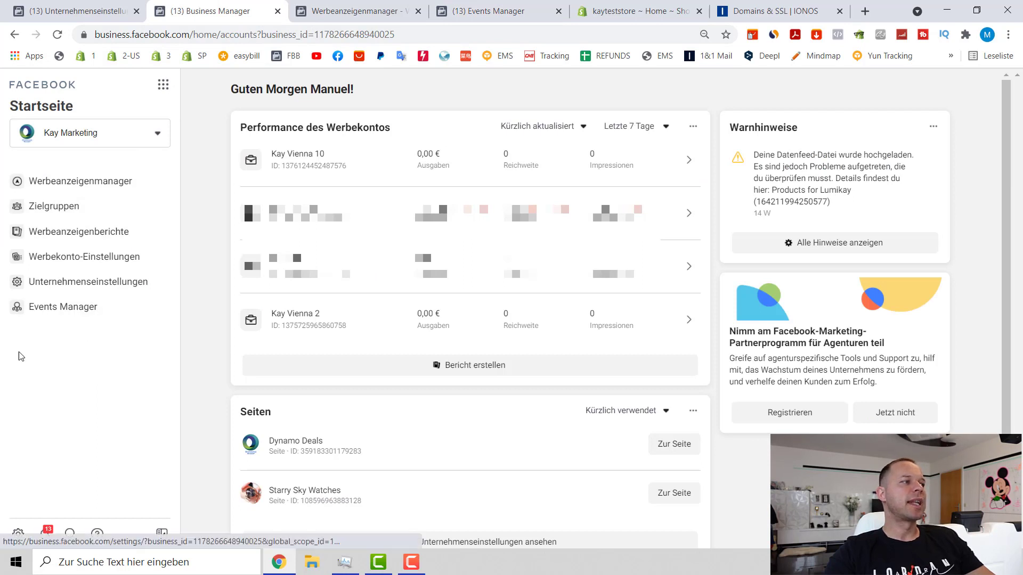
{"action": "left_click", "coordinate": [48, 292]}
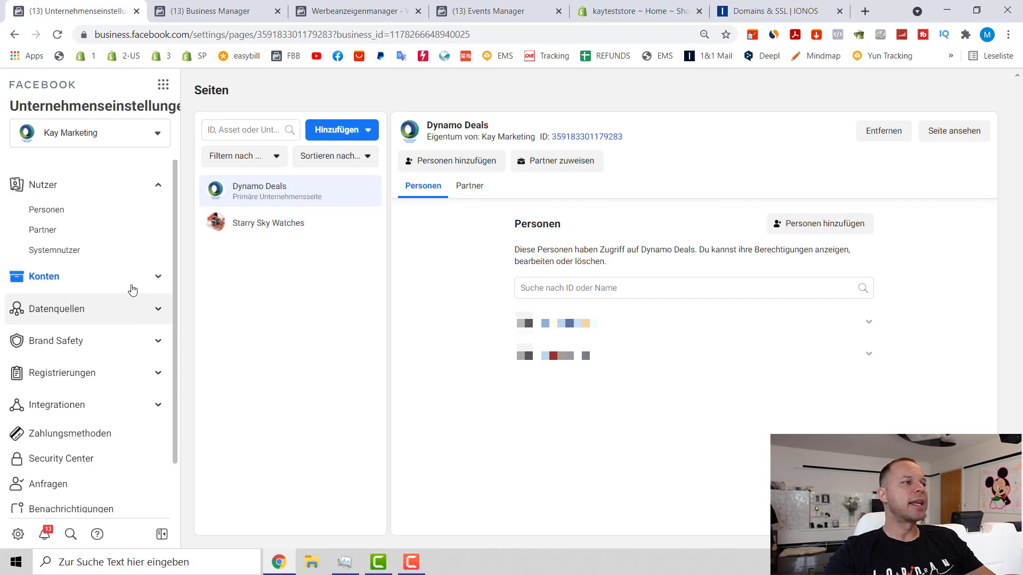
{"action": "left_click", "coordinate": [156, 340]}
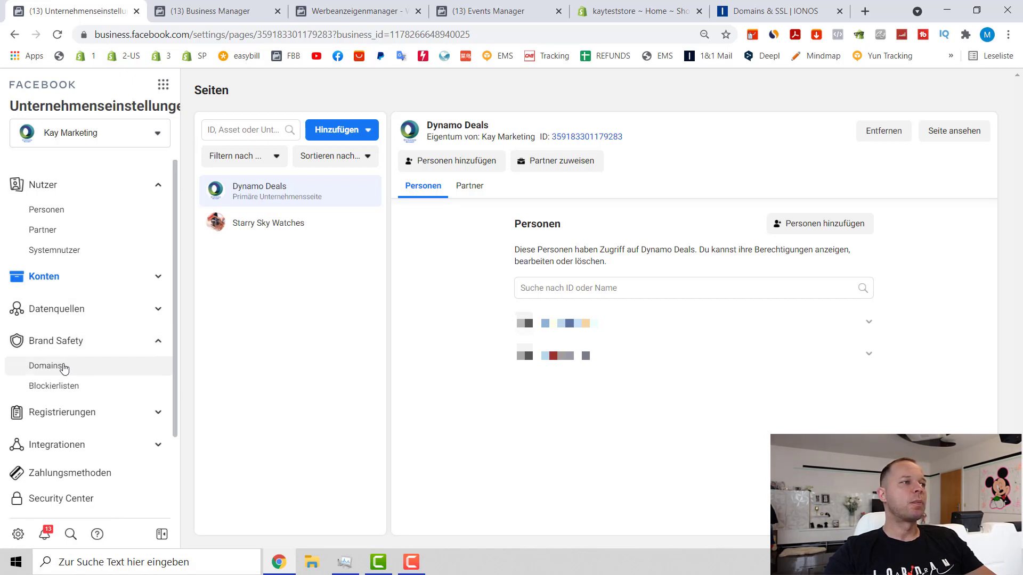
{"action": "left_click", "coordinate": [63, 366]}
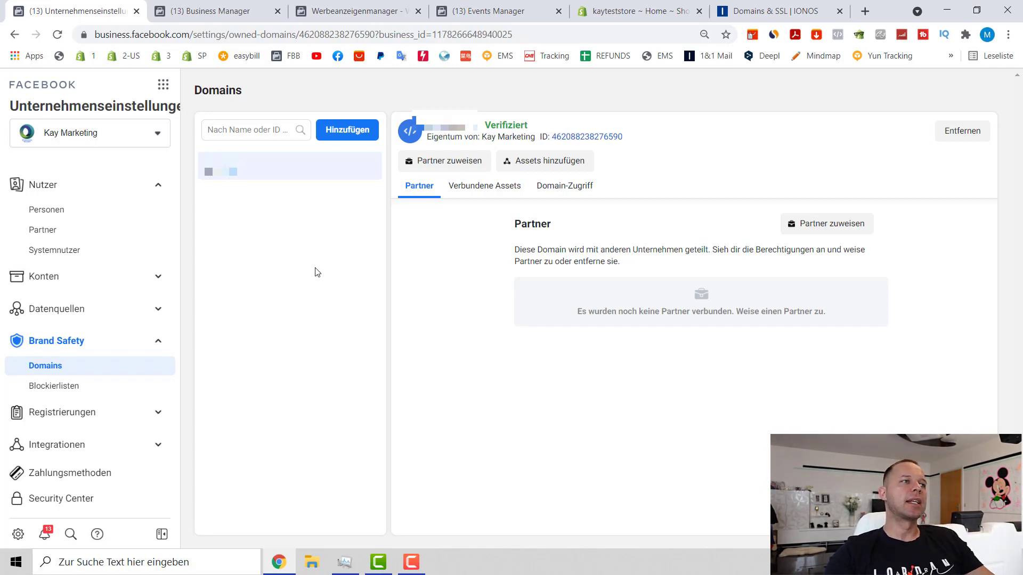
Step: Add the domain dynamo-deals.com to the business
{"action": "left_click", "coordinate": [374, 134]}
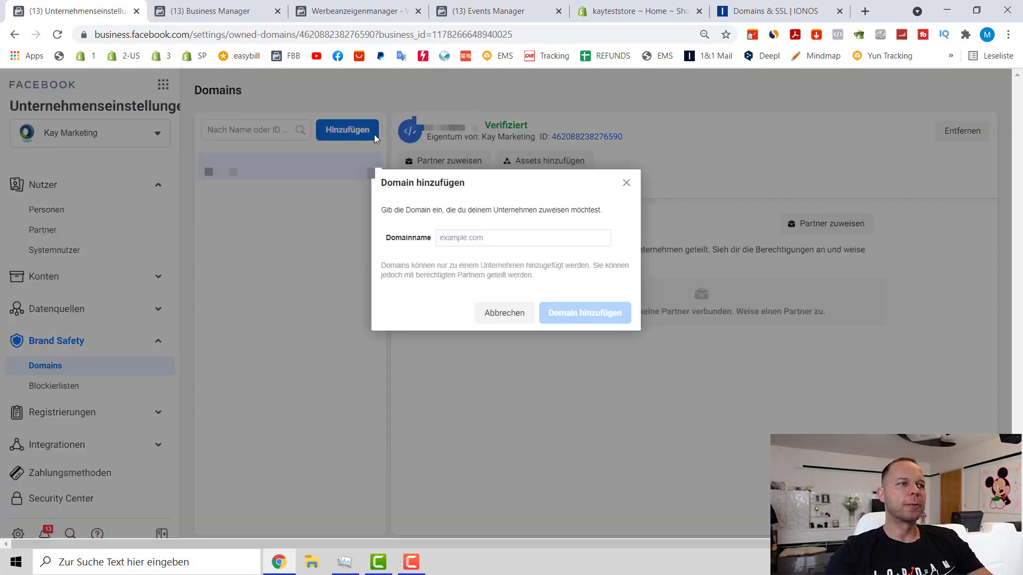
{"action": "left_click", "coordinate": [473, 243]}
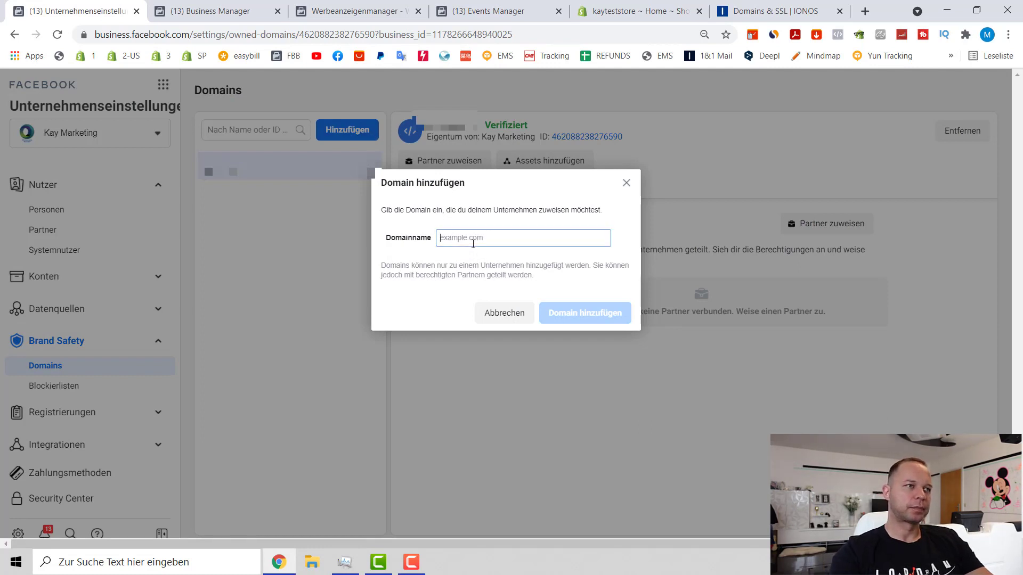
{"action": "type", "text": "dyn"}
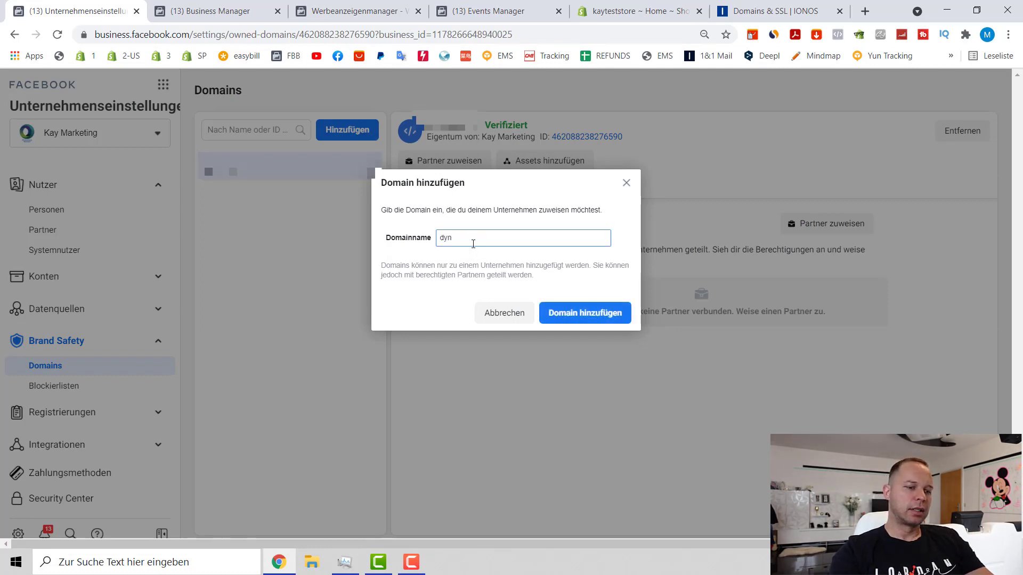
{"action": "type", "text": "namo-deals.cp"}
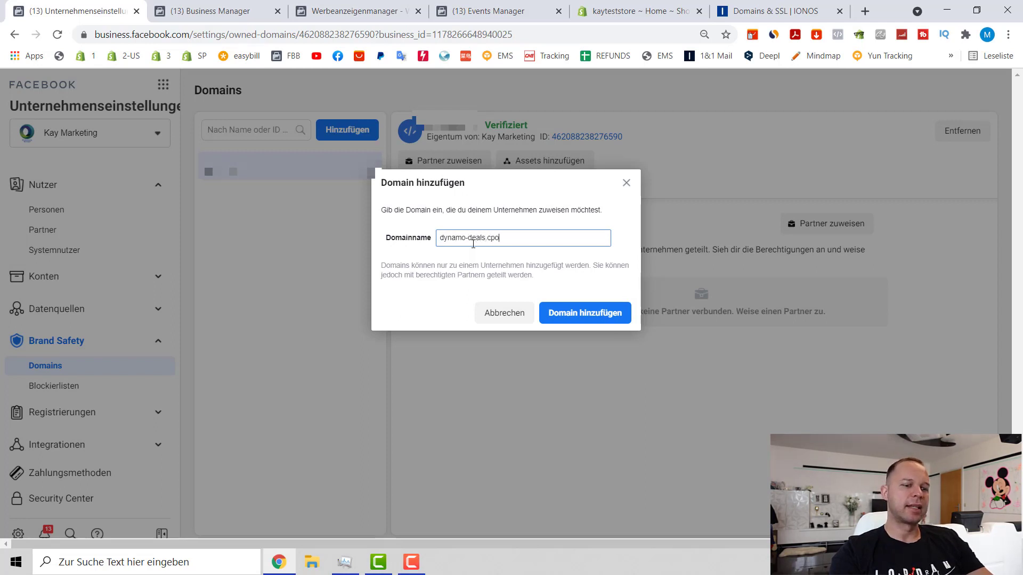
{"action": "key", "text": "BackSpace"}
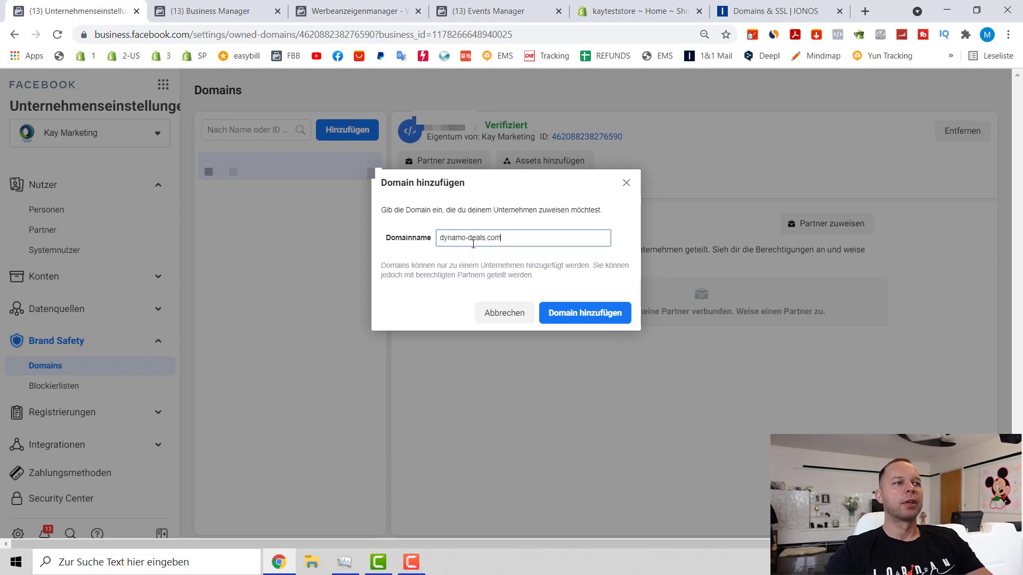
{"action": "left_click", "coordinate": [604, 317]}
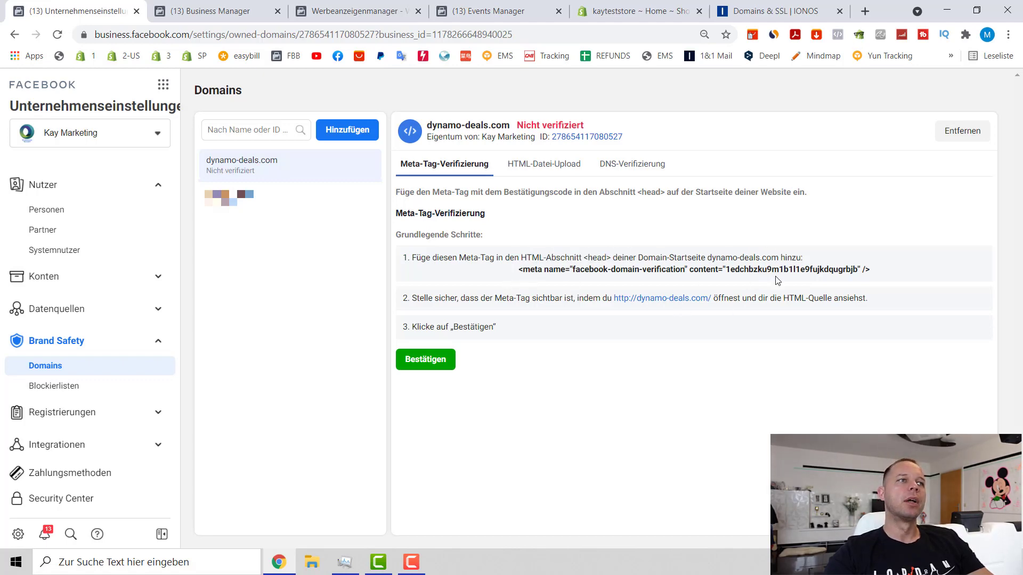
Step: Review the HTML file and DNS verification methods for dynamo-deals.com and copy the DNS TXT record value
{"action": "left_click", "coordinate": [547, 164]}
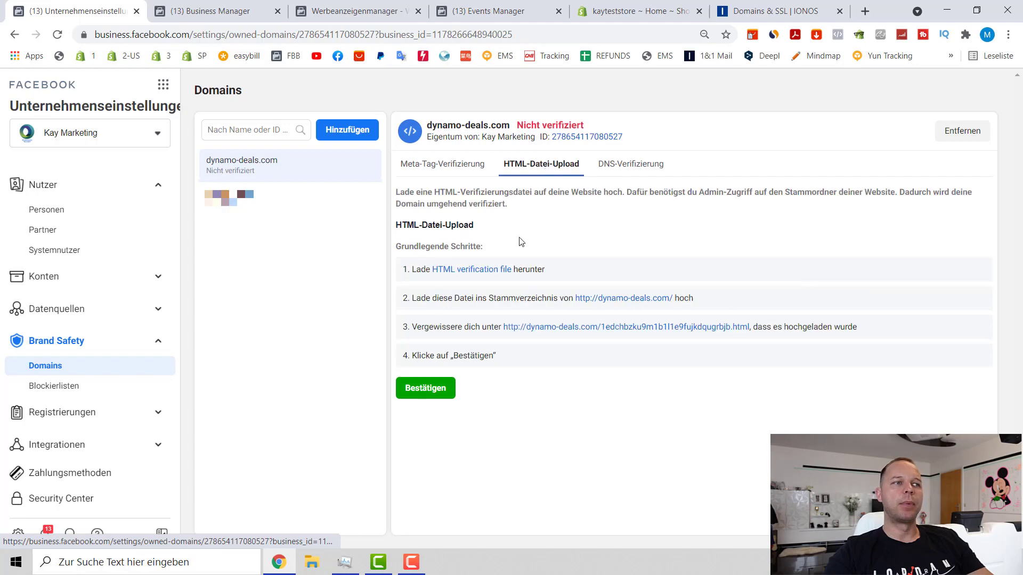
{"action": "left_click", "coordinate": [639, 165]}
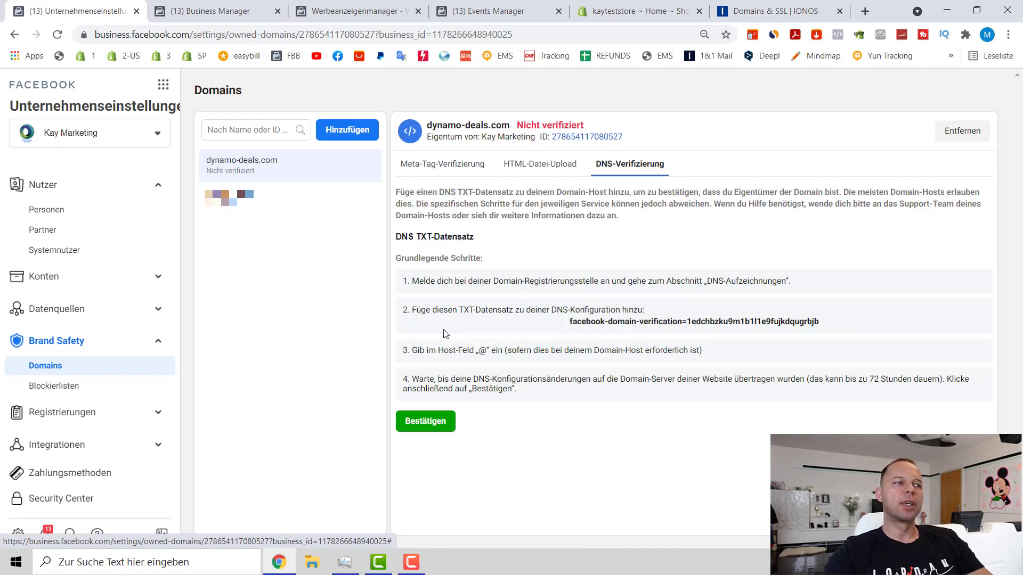
{"action": "left_click_drag", "start_coordinate": [416, 310], "coordinate": [654, 318]}
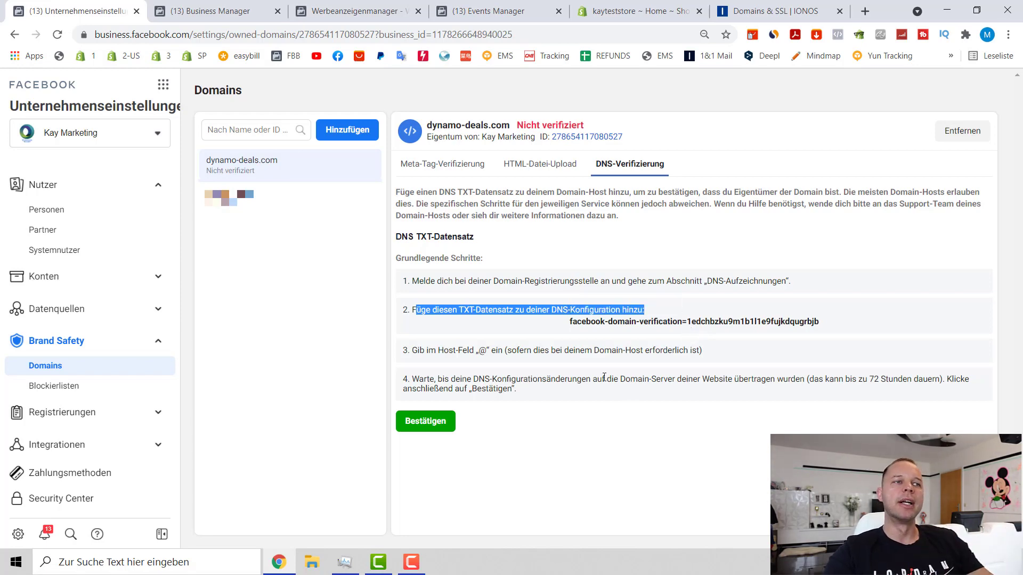
{"action": "left_click", "coordinate": [791, 355]}
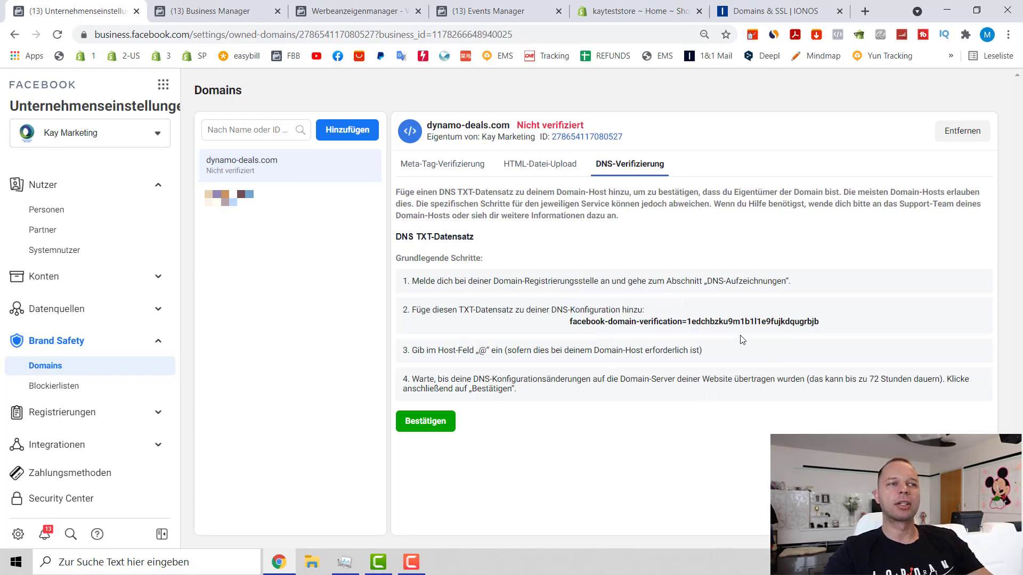
{"action": "left_click", "coordinate": [689, 329]}
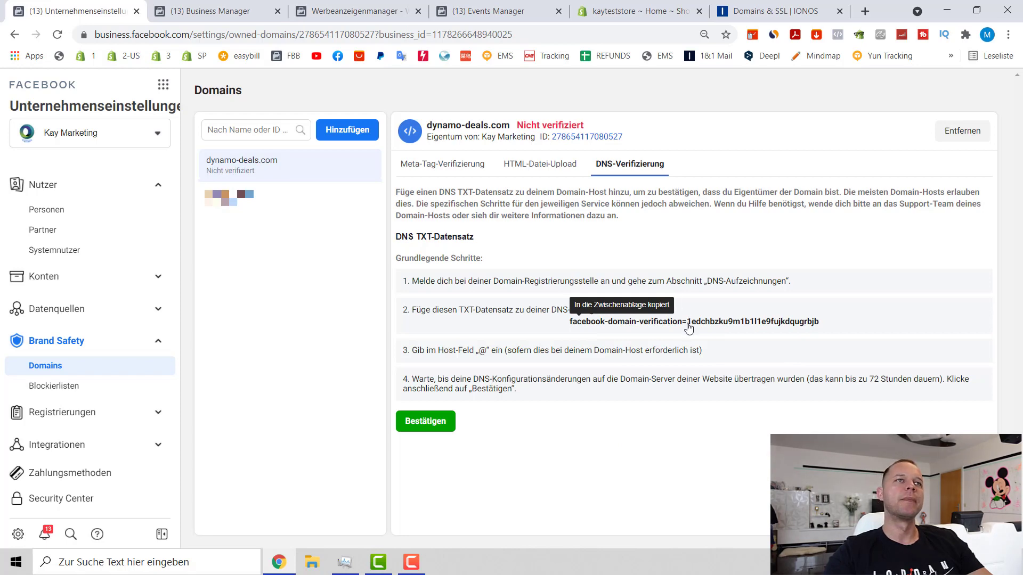
Step: Switch to IONOS, open the DNS settings of dynamo-deals.com, and look over its existing records
{"action": "left_click", "coordinate": [767, 4]}
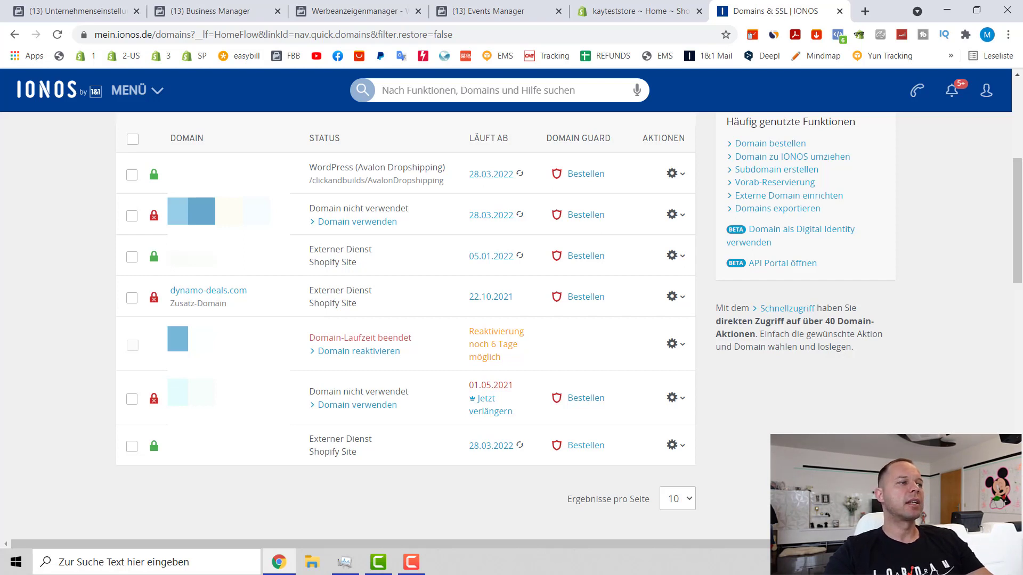
{"action": "left_click", "coordinate": [673, 297]}
{"action": "left_click", "coordinate": [567, 423]}
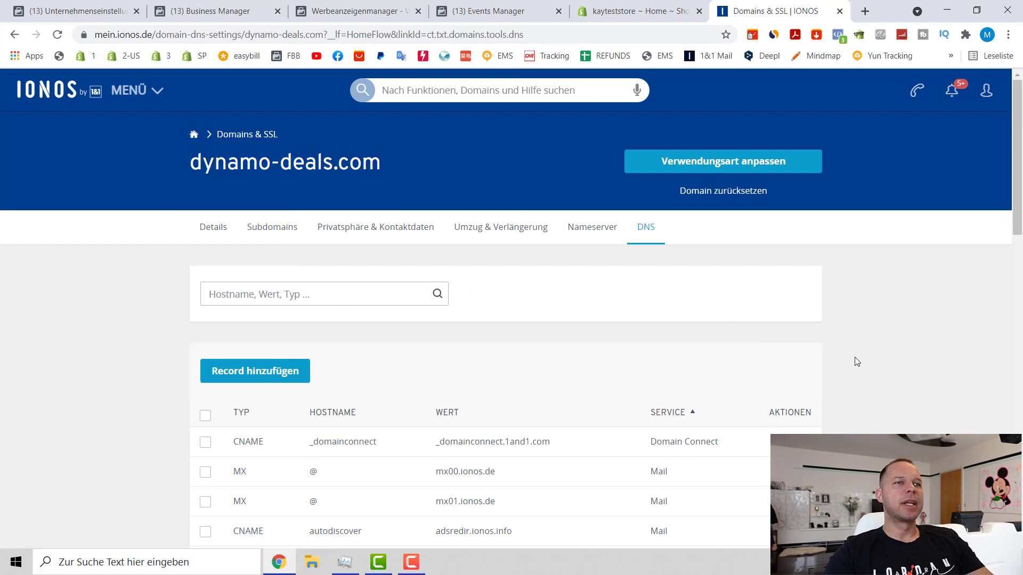
{"action": "scroll", "coordinate": [856, 361], "scroll_direction": "down", "scroll_amount": 5}
{"action": "scroll", "coordinate": [856, 365], "scroll_direction": "up", "scroll_amount": 2}
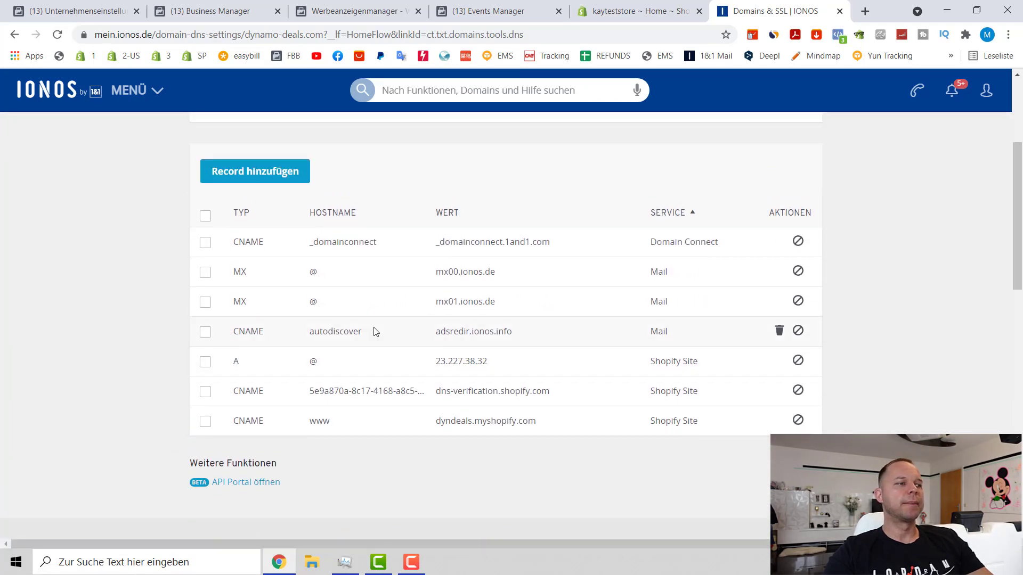
Step: Start a new TXT record for dynamo-deals.com and paste the copied Facebook domain verification code as its value
{"action": "left_click", "coordinate": [250, 173]}
{"action": "scroll", "coordinate": [271, 297], "scroll_direction": "down", "scroll_amount": 3}
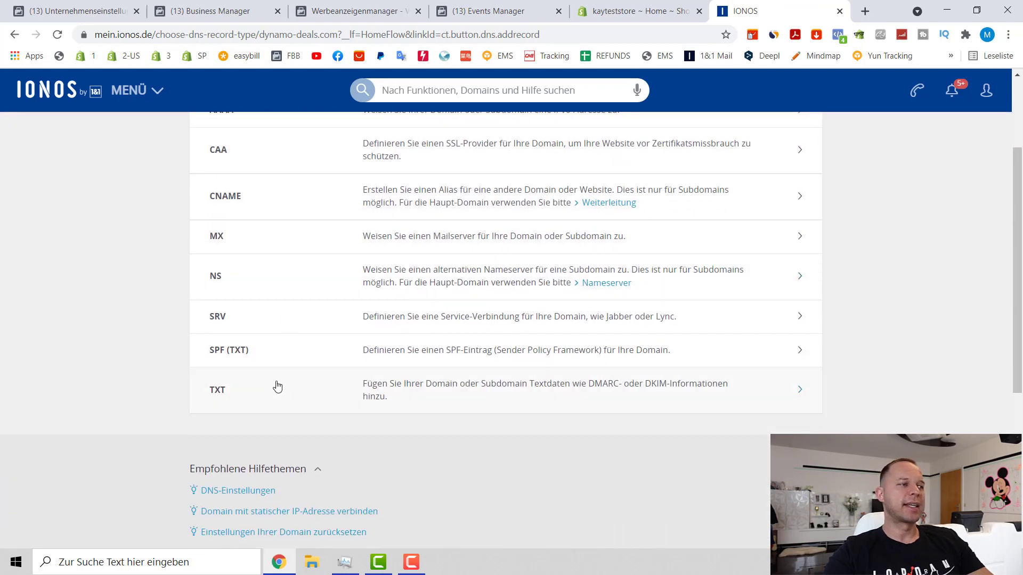
{"action": "left_click", "coordinate": [324, 396]}
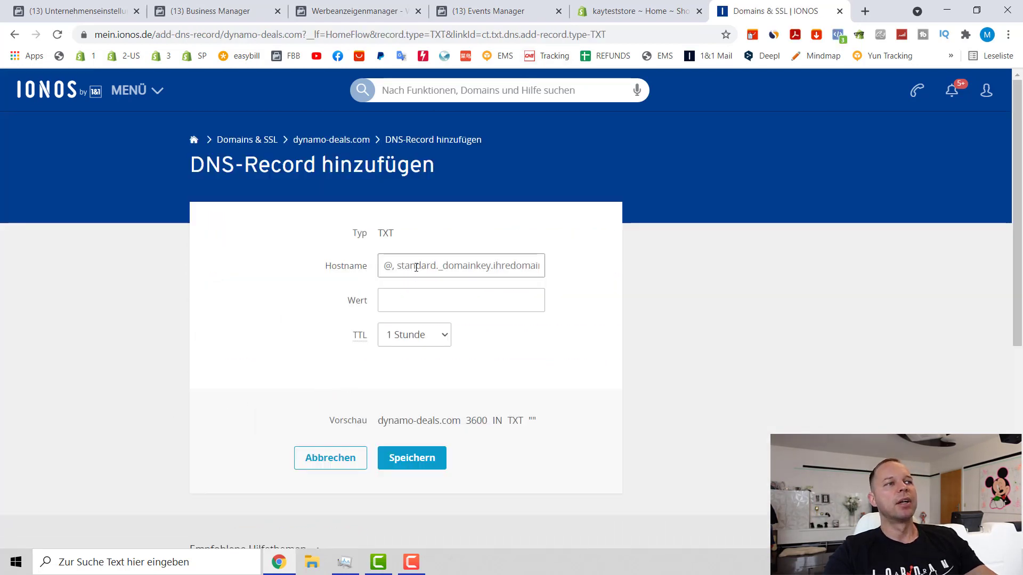
{"action": "left_click", "coordinate": [407, 300]}
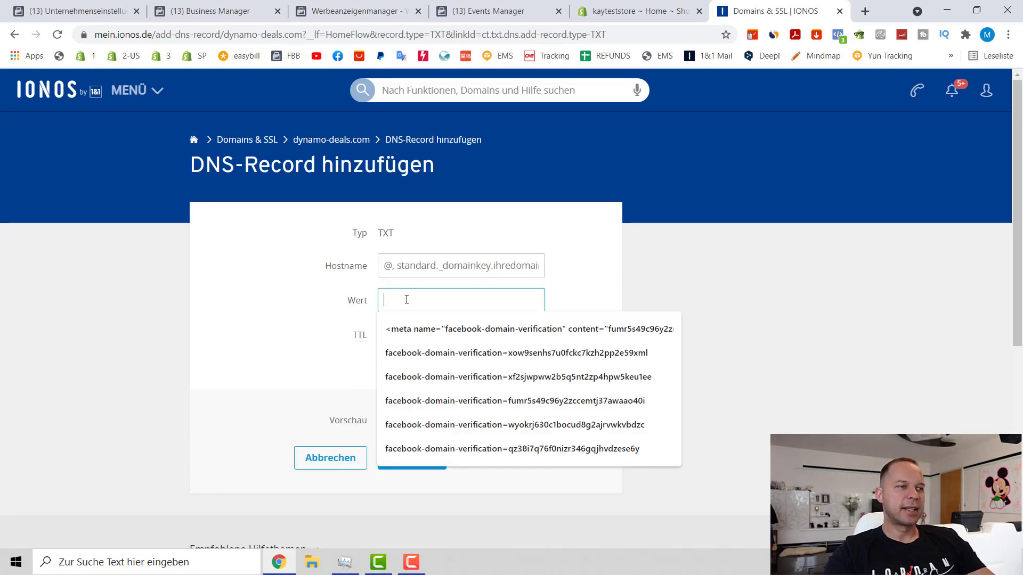
{"action": "key", "text": "ctrl+v"}
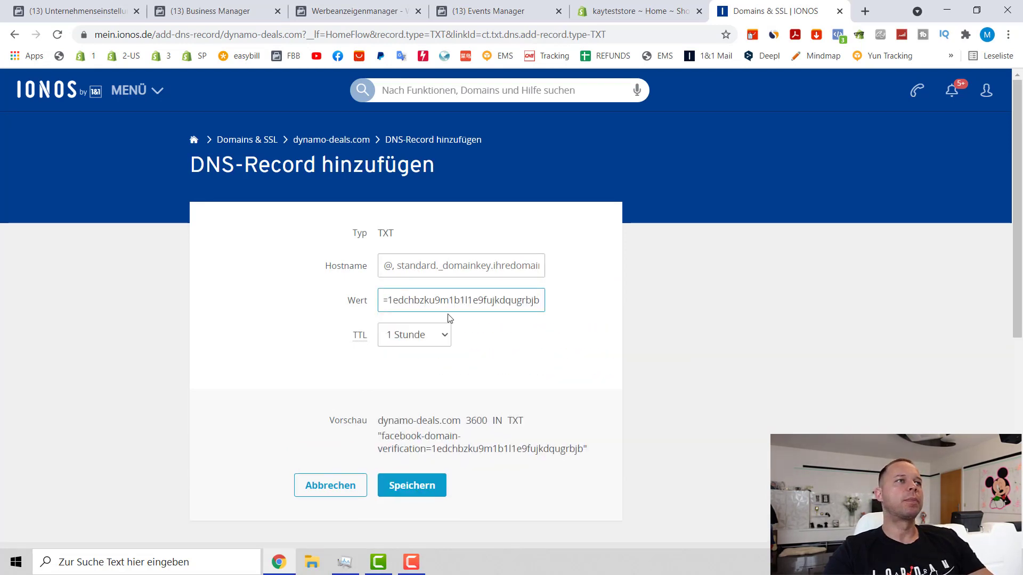
Step: Check the required host value in the Facebook DNS instructions, set the IONOS TXT record's hostname to @, and save the record
{"action": "left_click", "coordinate": [75, 5]}
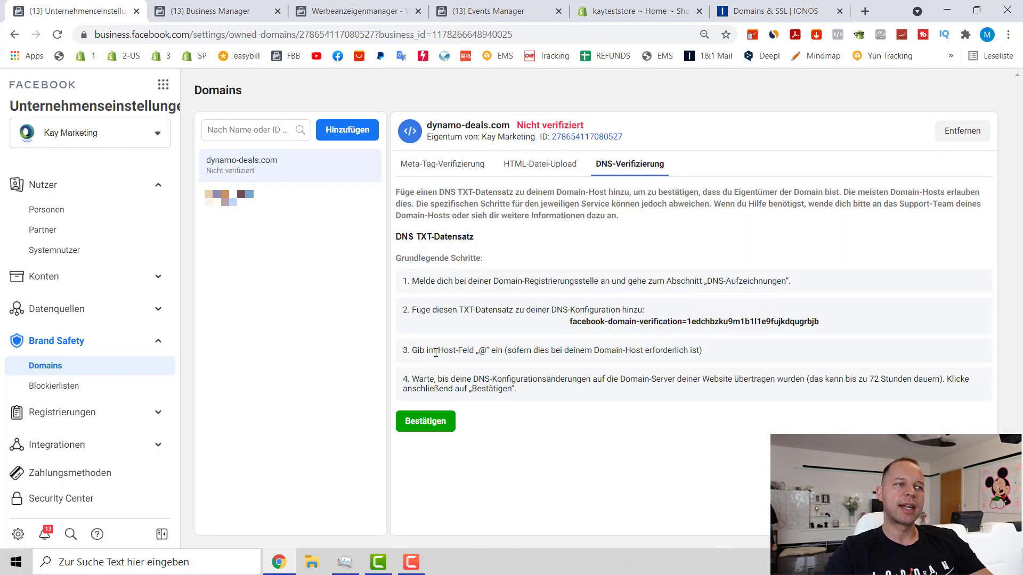
{"action": "left_click_drag", "start_coordinate": [485, 351], "coordinate": [478, 351]}
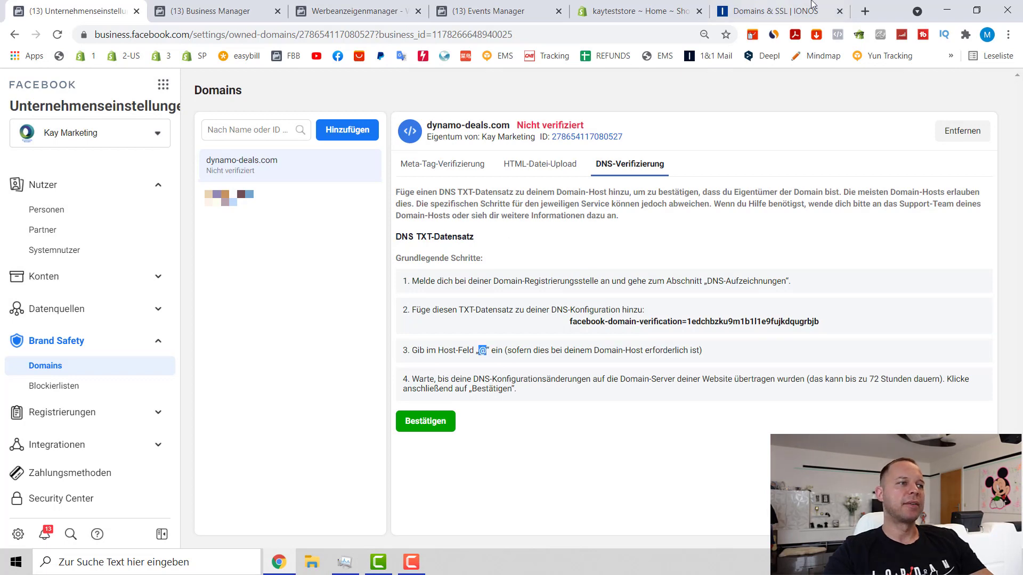
{"action": "left_click", "coordinate": [788, 11]}
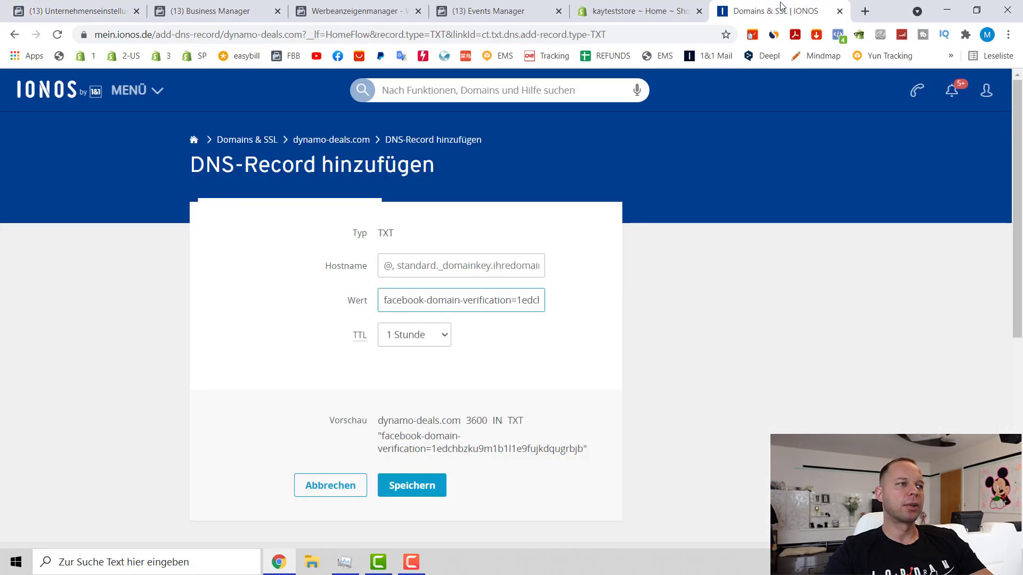
{"action": "left_click", "coordinate": [403, 270]}
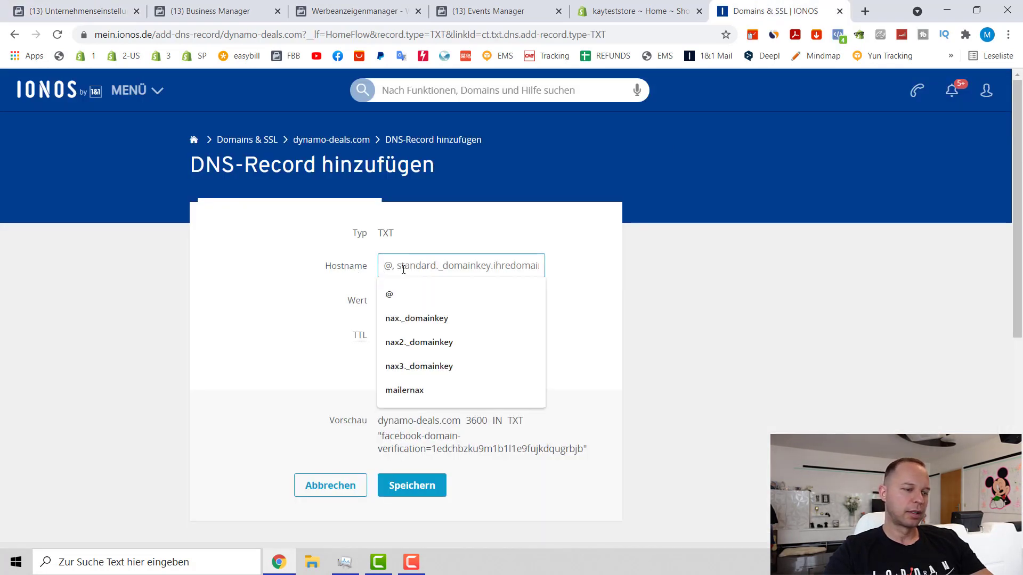
{"action": "type", "text": "@"}
{"action": "left_click", "coordinate": [305, 294]}
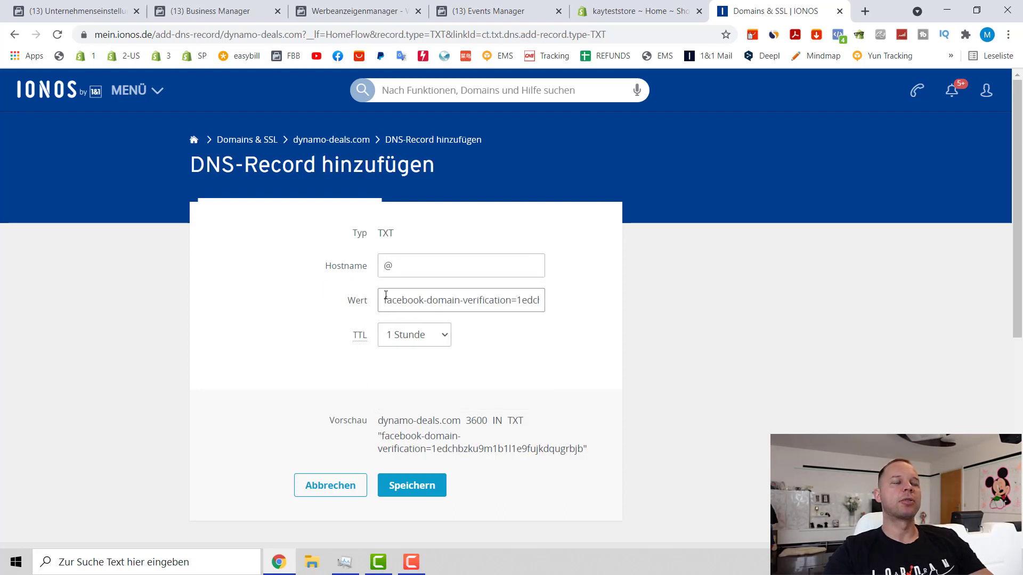
{"action": "left_click", "coordinate": [437, 496]}
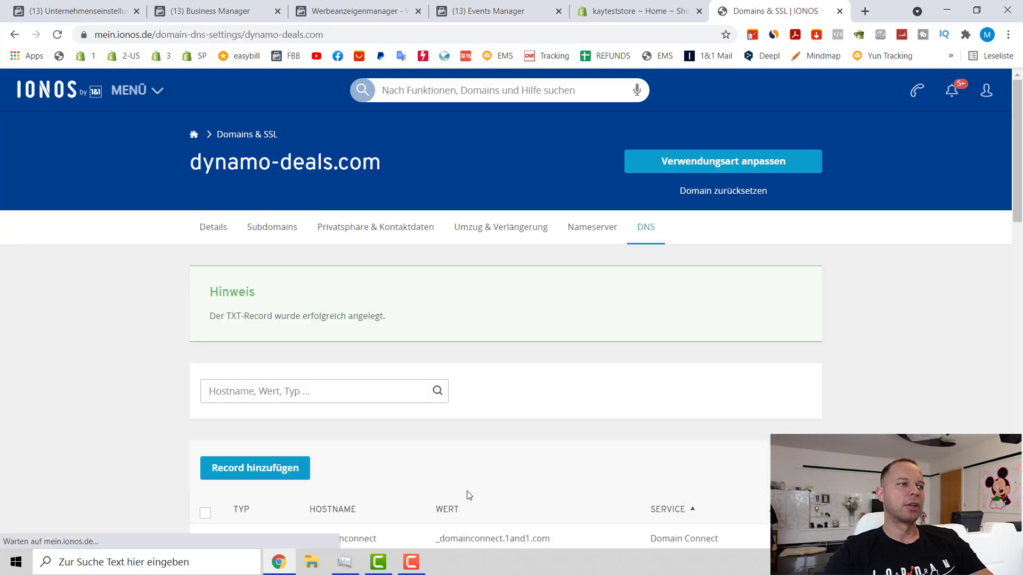
{"action": "scroll", "coordinate": [547, 454], "scroll_direction": "down", "scroll_amount": 3}
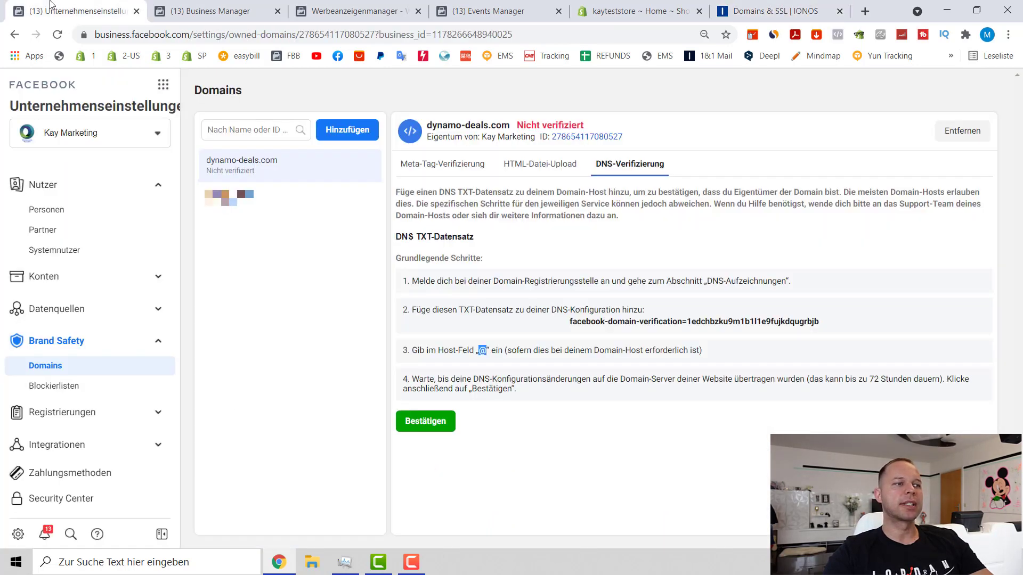
Step: Return to the Facebook business settings and confirm the DNS verification of dynamo-deals.com
{"action": "key", "text": "ctrl+1"}
{"action": "left_click", "coordinate": [426, 424]}
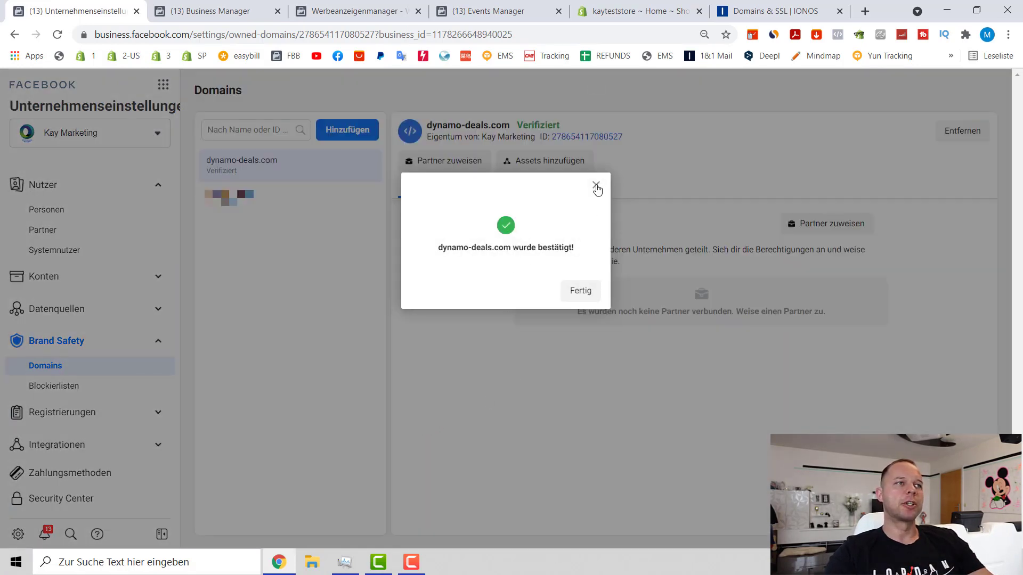
{"action": "left_click", "coordinate": [599, 294]}
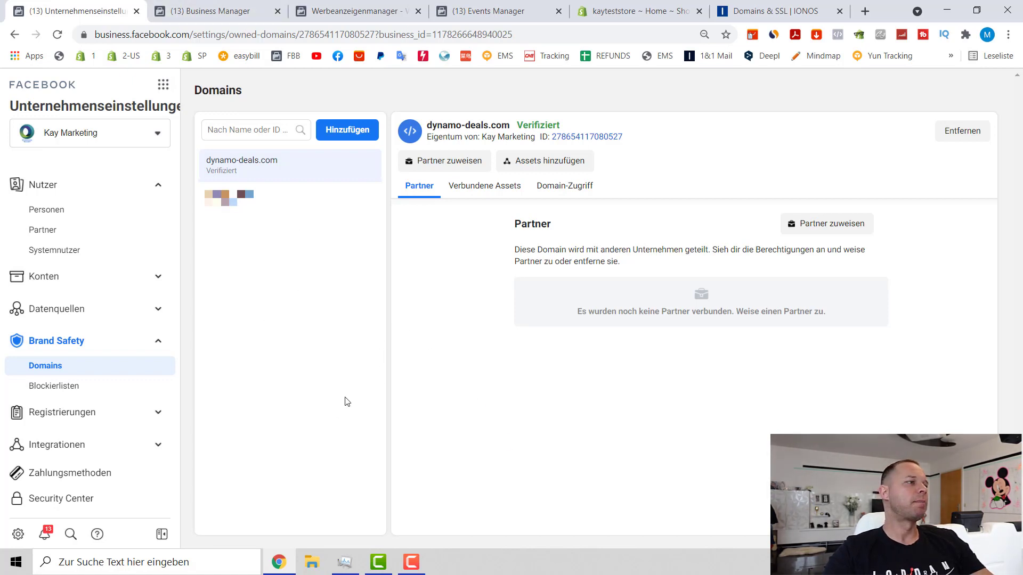
Step: Open the Dynamo Shop Pixel among the business's data sources and copy its pixel ID
{"action": "left_click", "coordinate": [145, 314]}
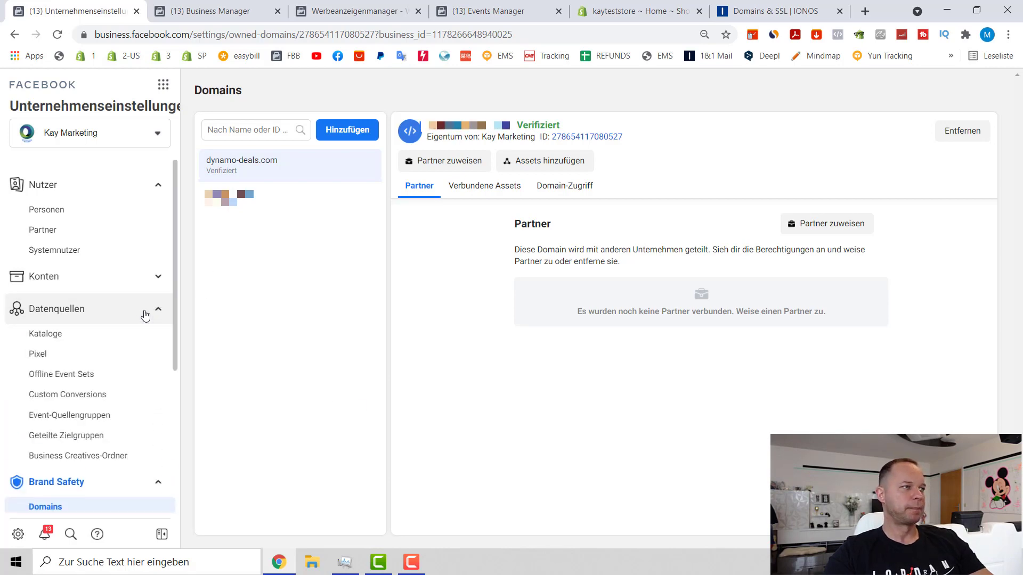
{"action": "left_click", "coordinate": [40, 353]}
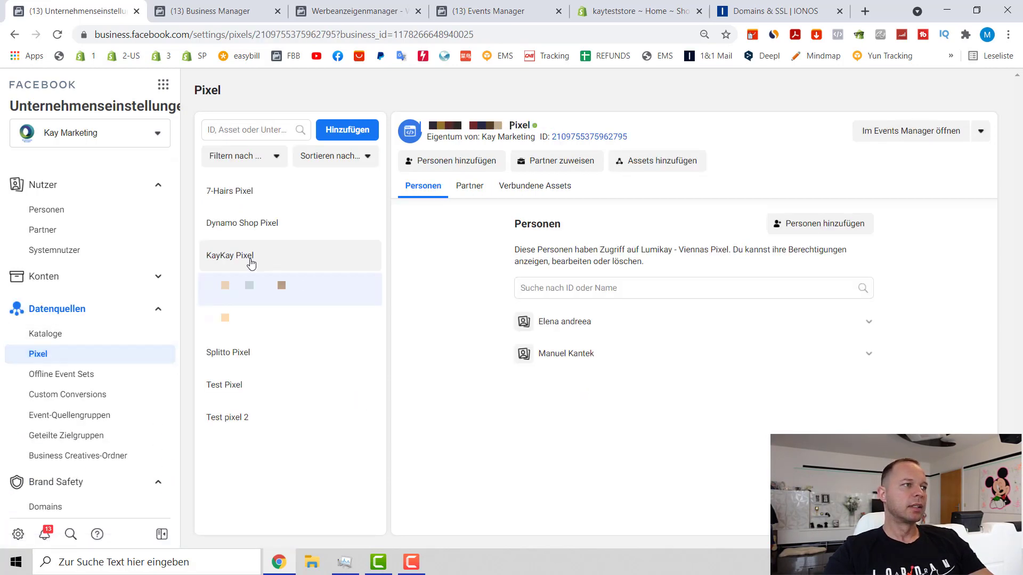
{"action": "left_click", "coordinate": [249, 226]}
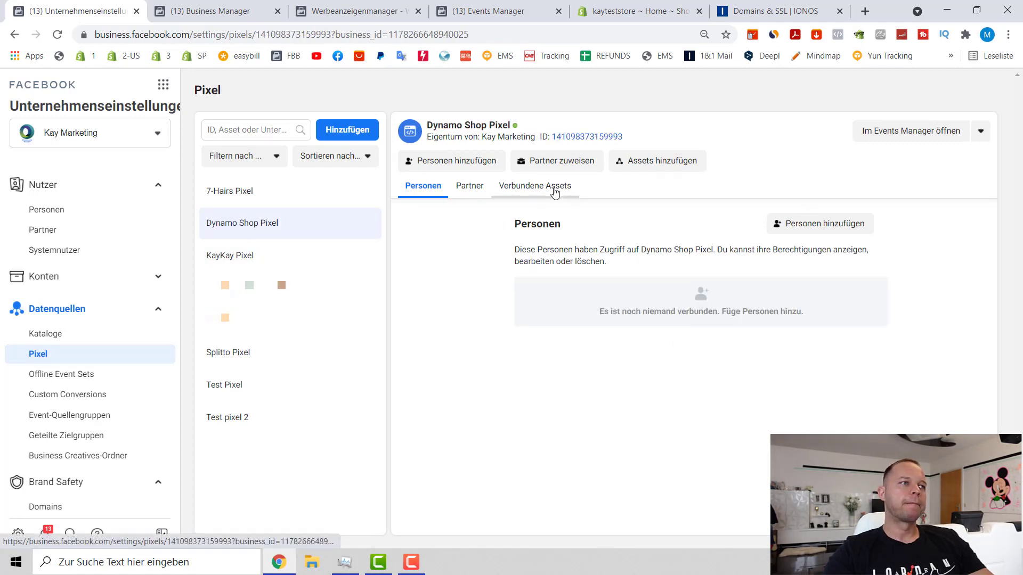
{"action": "left_click", "coordinate": [573, 140]}
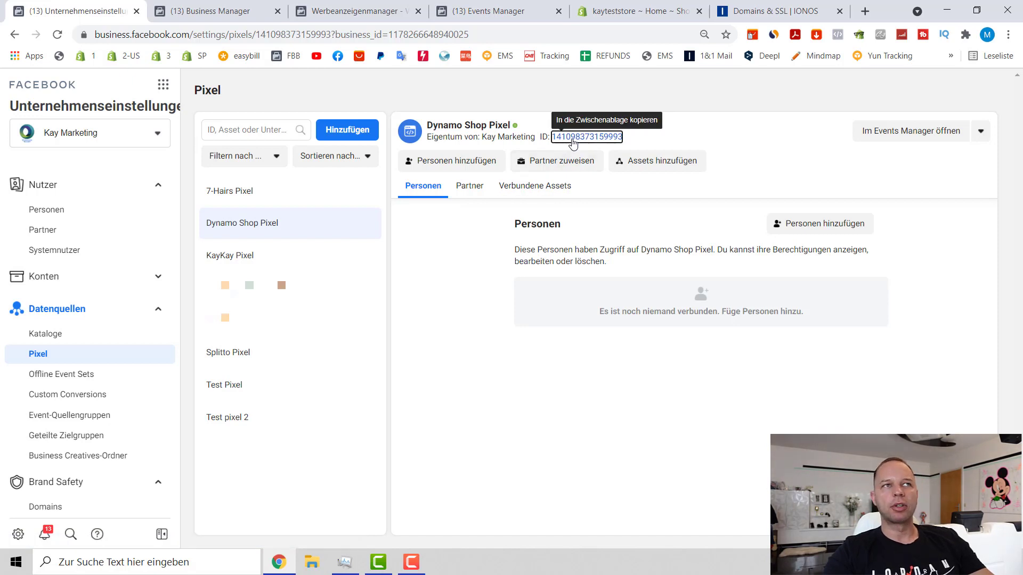
Step: Switch to the kayteststore Shopify admin, look up the Facebook Pixel section in the Online Store preferences, and open its pixel setup
{"action": "left_click", "coordinate": [648, 15]}
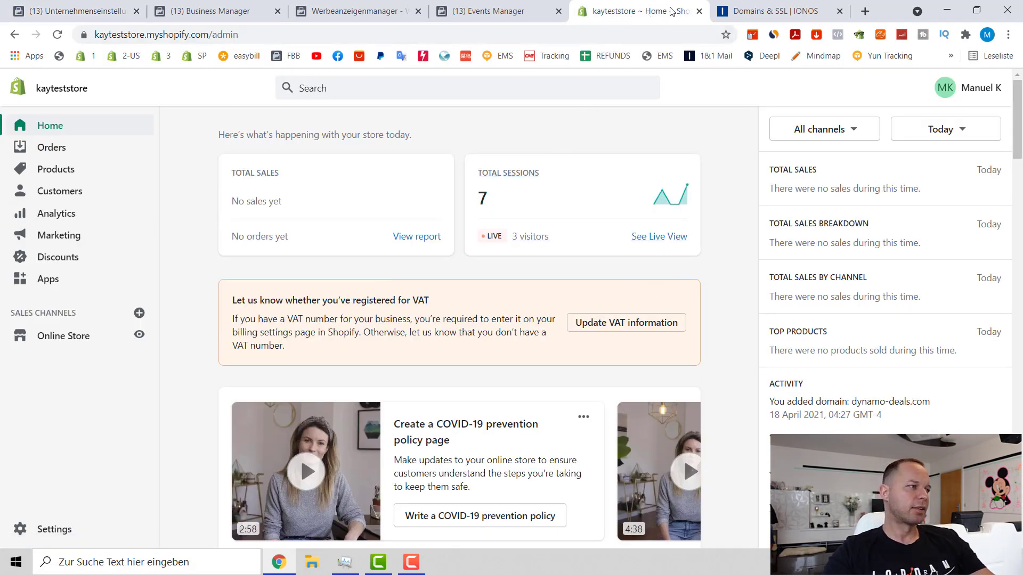
{"action": "left_click", "coordinate": [65, 336]}
{"action": "left_click", "coordinate": [66, 470]}
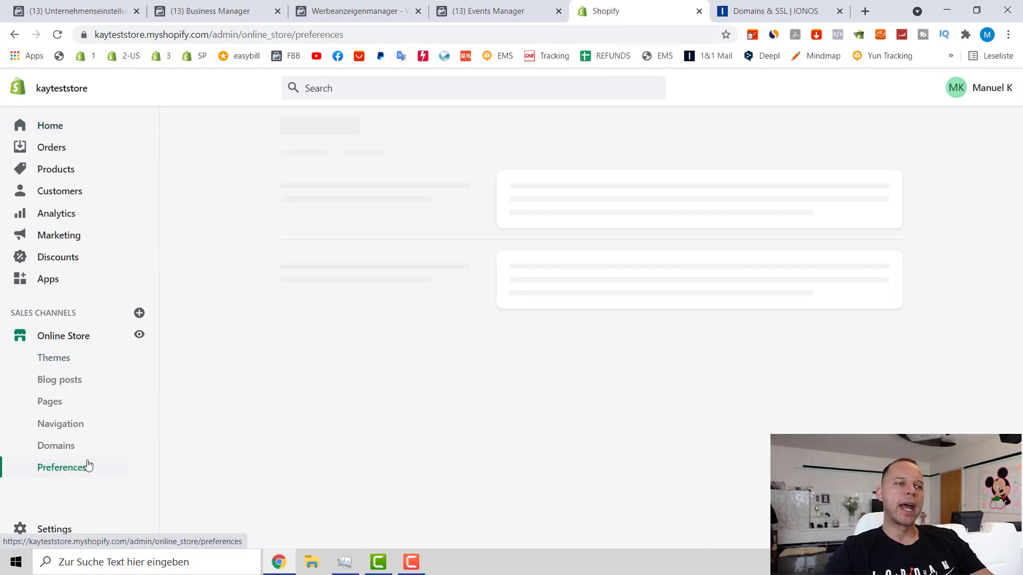
{"action": "scroll", "coordinate": [422, 320], "scroll_direction": "down", "scroll_amount": 10}
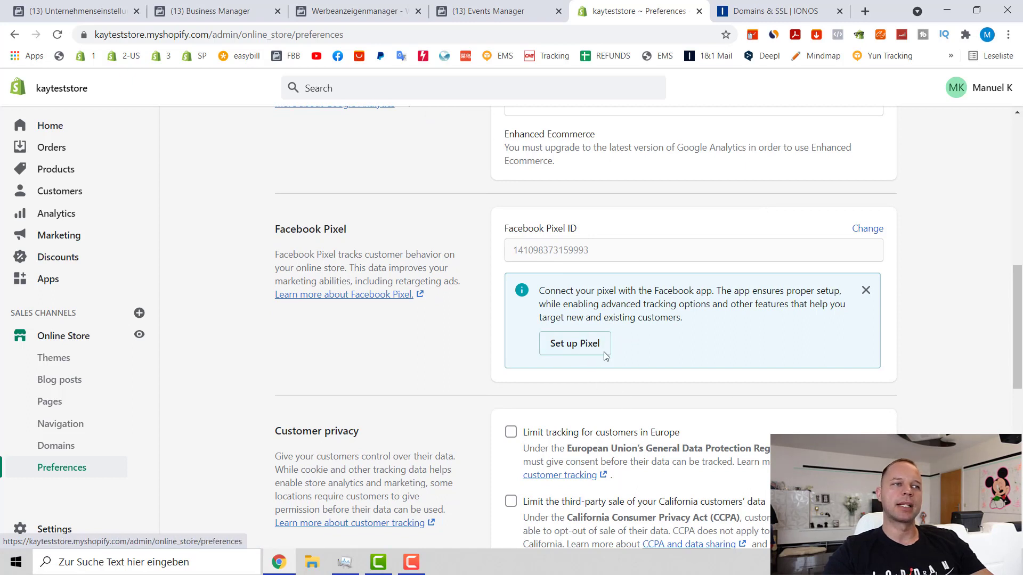
{"action": "left_click", "coordinate": [574, 346]}
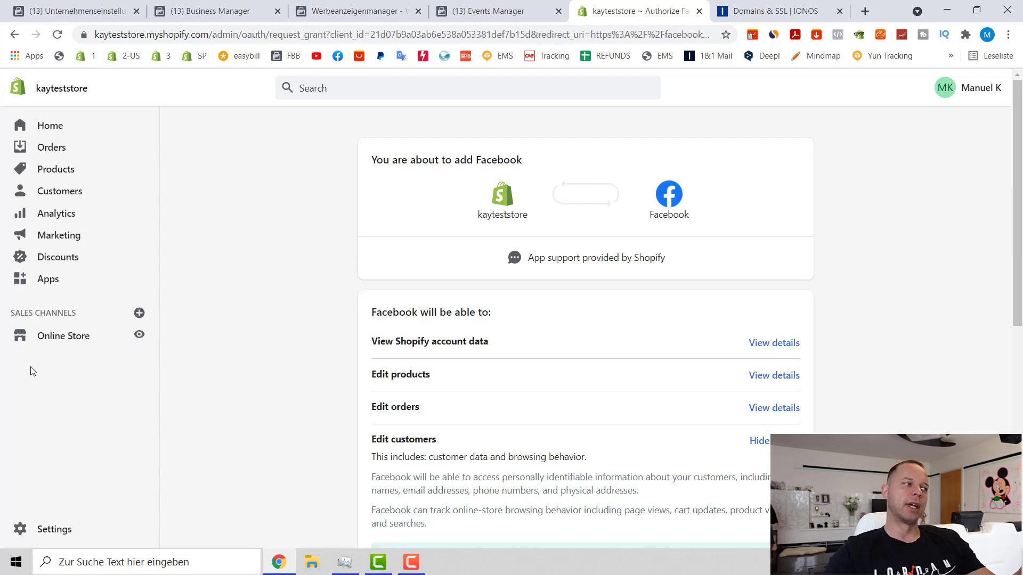
Step: Add Facebook as a sales channel from the store's settings and approve the permissions it requests
{"action": "left_click", "coordinate": [69, 530]}
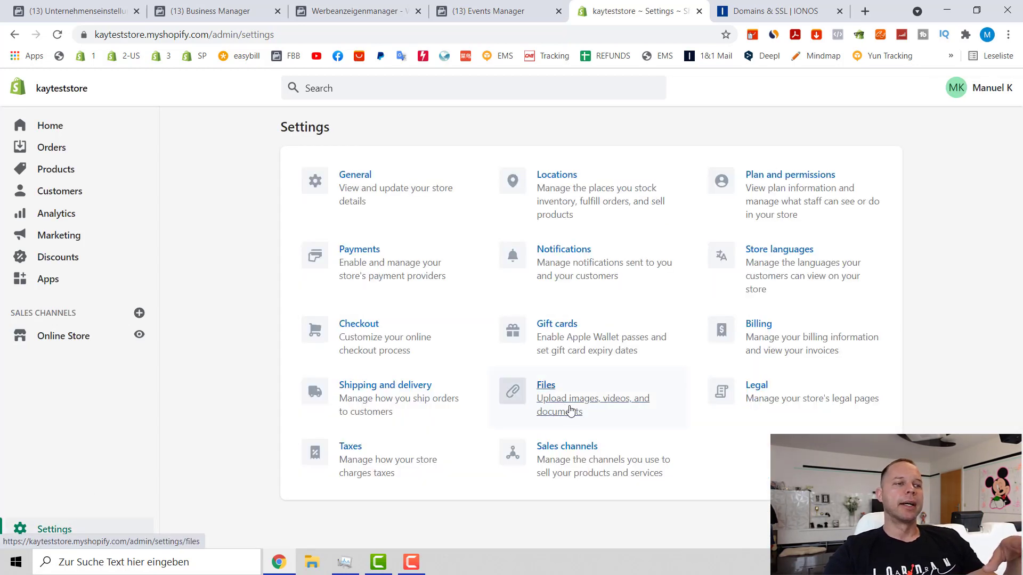
{"action": "left_click", "coordinate": [573, 462]}
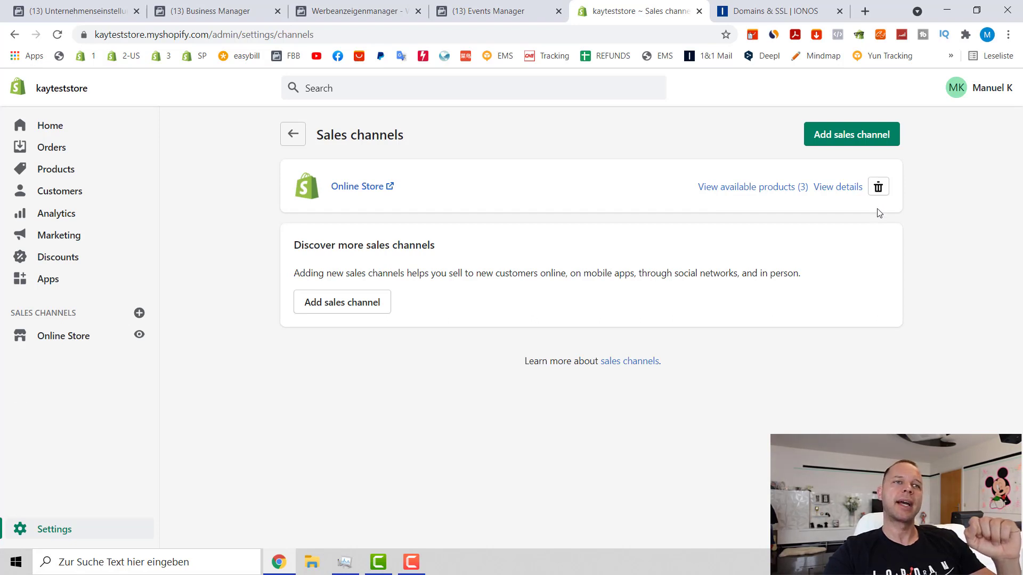
{"action": "left_click", "coordinate": [836, 138]}
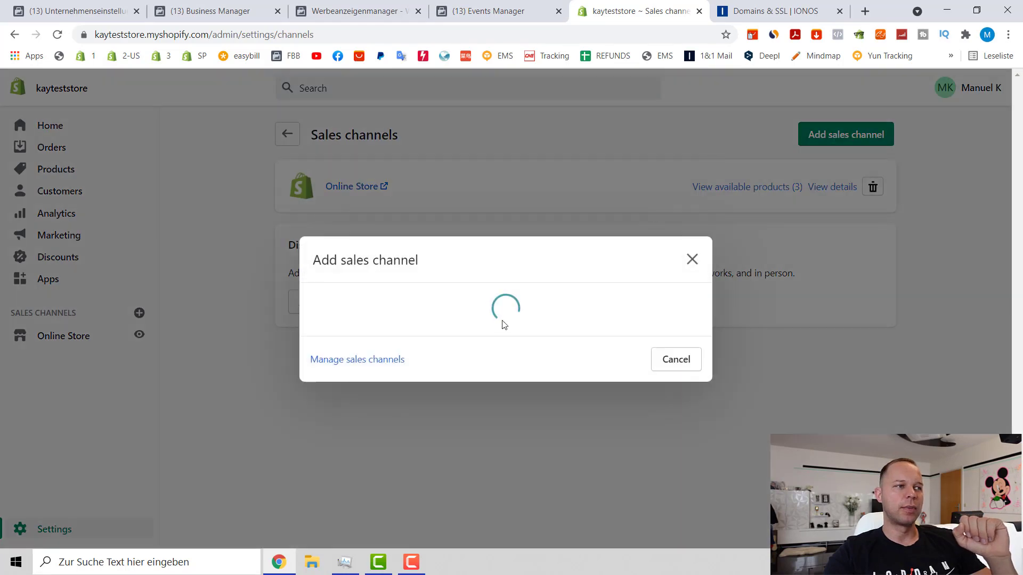
{"action": "scroll", "coordinate": [447, 404], "scroll_direction": "down", "scroll_amount": 3}
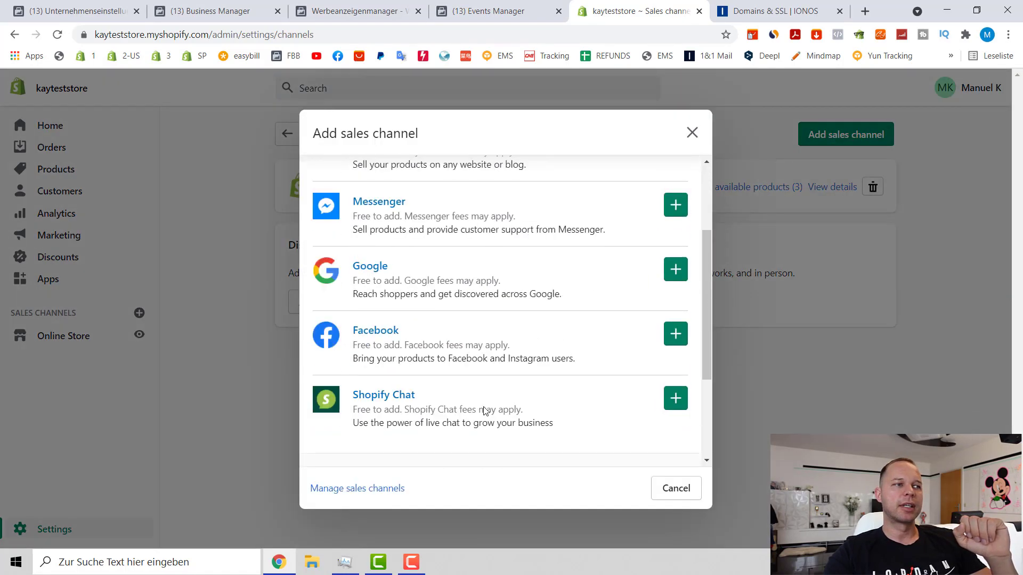
{"action": "left_click", "coordinate": [680, 340]}
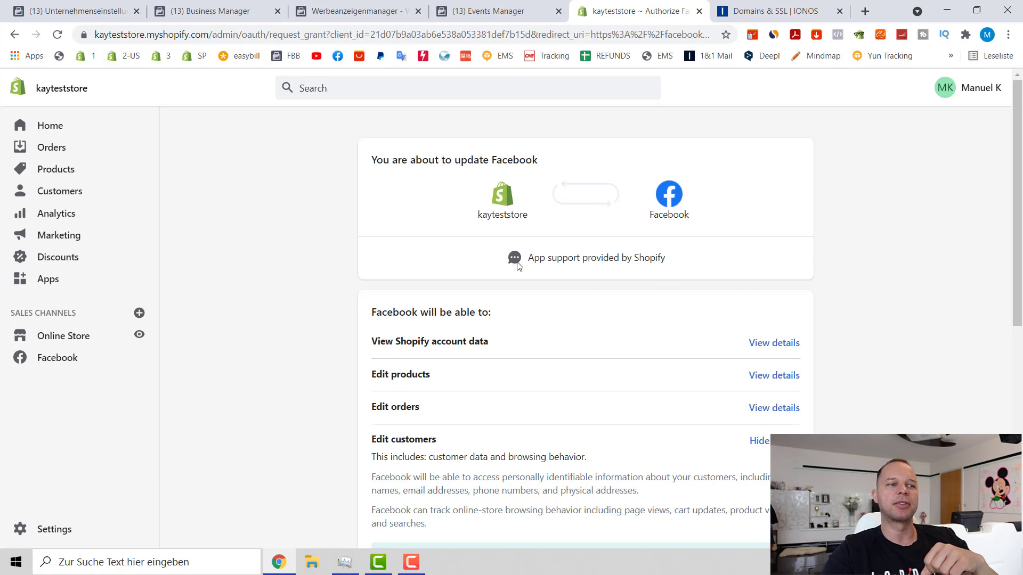
{"action": "scroll", "coordinate": [558, 365], "scroll_direction": "down", "scroll_amount": 8}
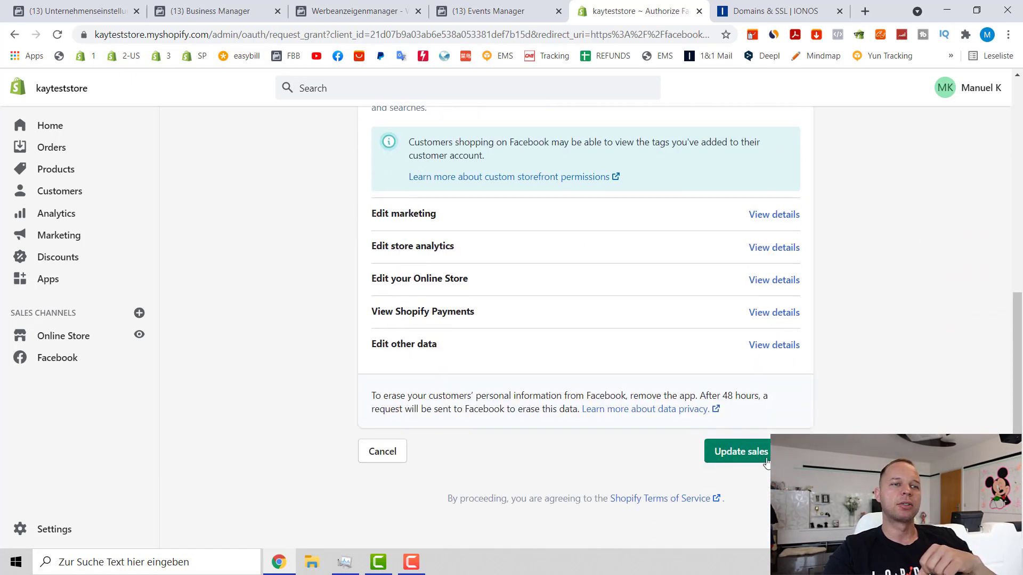
{"action": "left_click", "coordinate": [741, 451]}
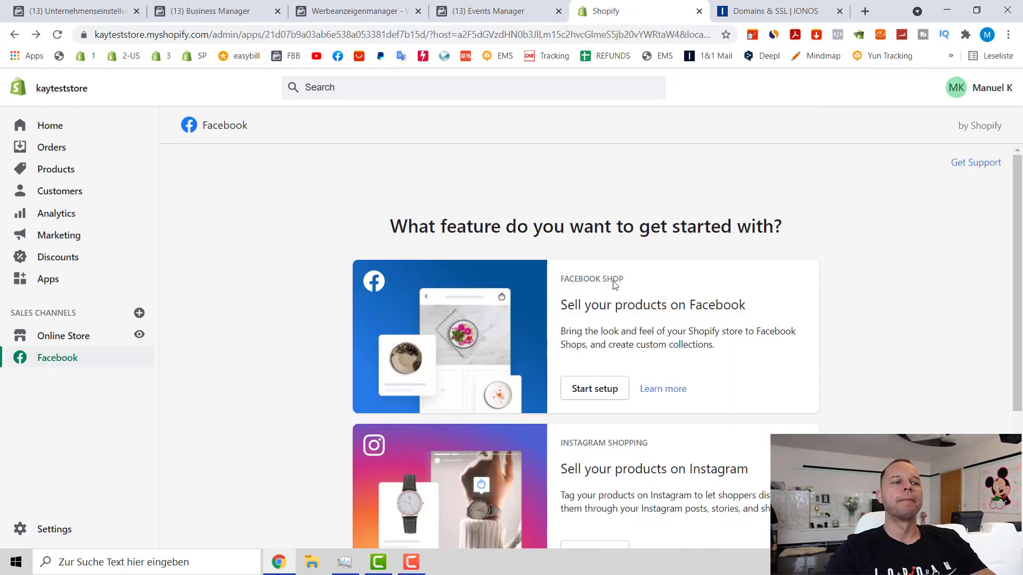
Step: Look over the features offered by the Facebook channel and start the Facebook Marketing setup for free and paid ads
{"action": "scroll", "coordinate": [617, 293], "scroll_direction": "down", "scroll_amount": 4}
{"action": "scroll", "coordinate": [576, 299], "scroll_direction": "up", "scroll_amount": 4}
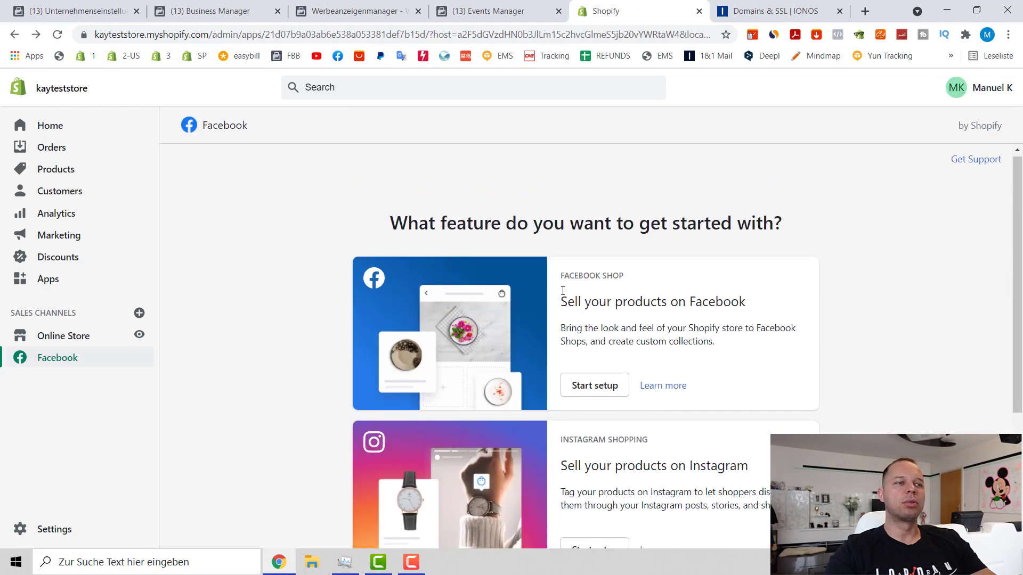
{"action": "scroll", "coordinate": [595, 294], "scroll_direction": "down", "scroll_amount": 3}
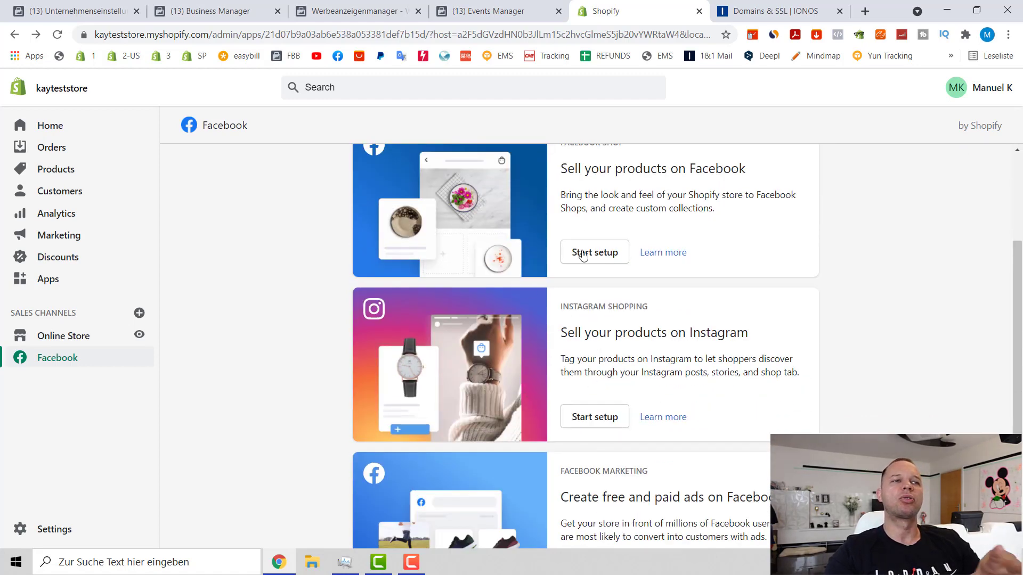
{"action": "scroll", "coordinate": [637, 249], "scroll_direction": "up", "scroll_amount": 1}
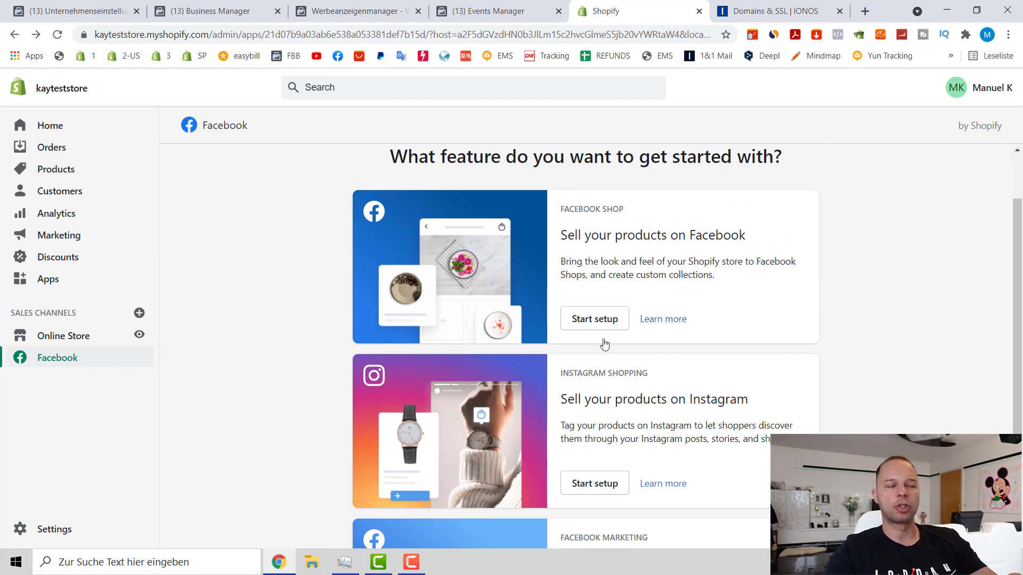
{"action": "scroll", "coordinate": [638, 385], "scroll_direction": "down", "scroll_amount": 1}
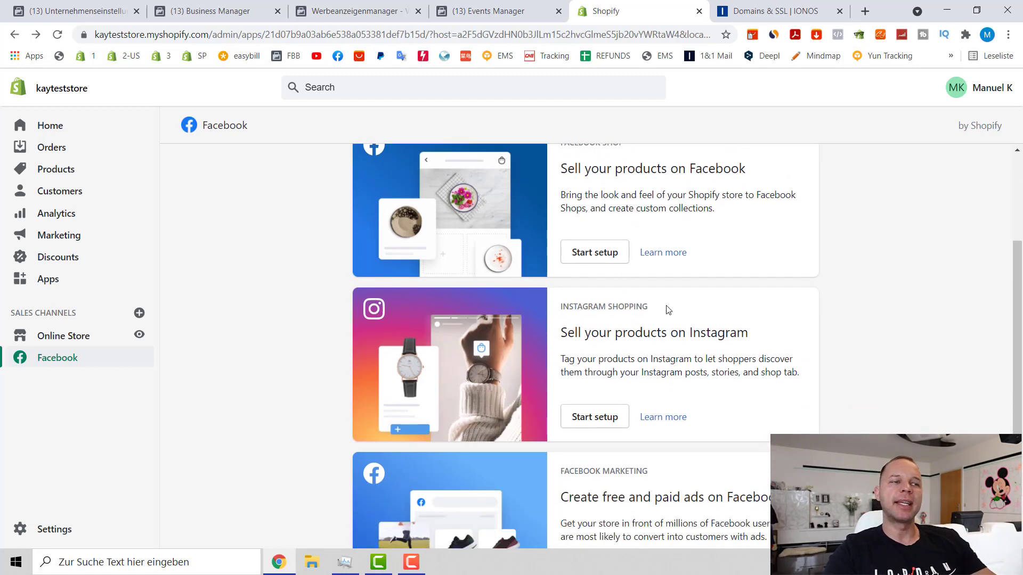
{"action": "scroll", "coordinate": [668, 310], "scroll_direction": "down", "scroll_amount": 1}
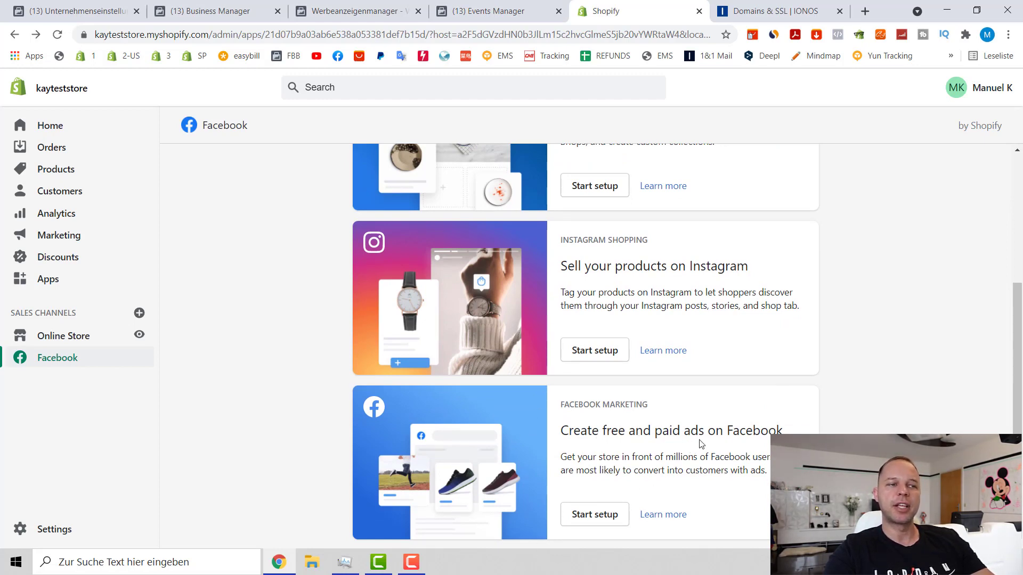
{"action": "left_click", "coordinate": [603, 514]}
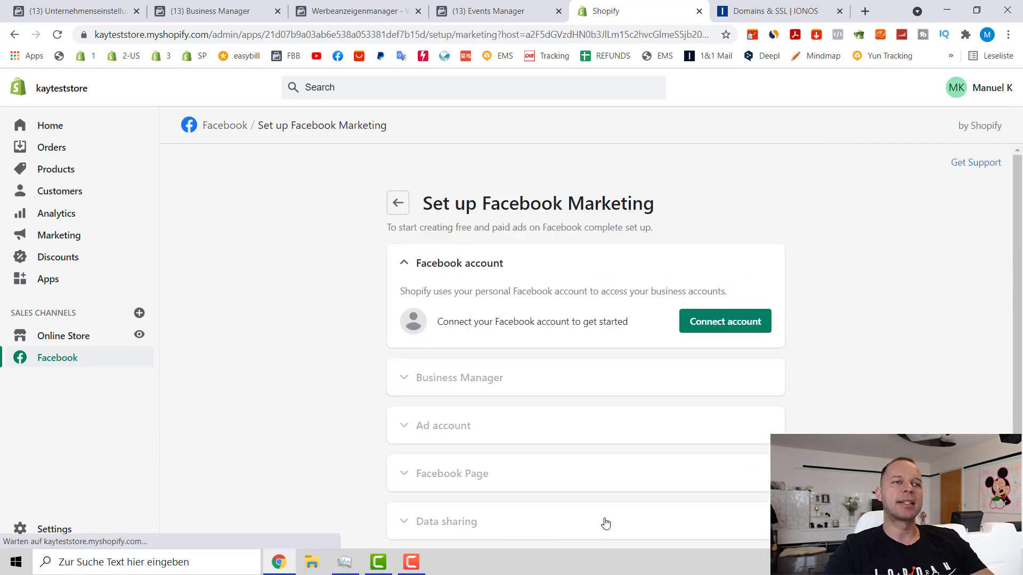
Step: Review the Facebook Marketing setup sections and connect the Facebook account, submitting the account password and granting Shopify all requested permissions
{"action": "scroll", "coordinate": [506, 416], "scroll_direction": "down", "scroll_amount": 3}
{"action": "scroll", "coordinate": [721, 356], "scroll_direction": "up", "scroll_amount": 3}
{"action": "scroll", "coordinate": [721, 356], "scroll_direction": "down", "scroll_amount": 3}
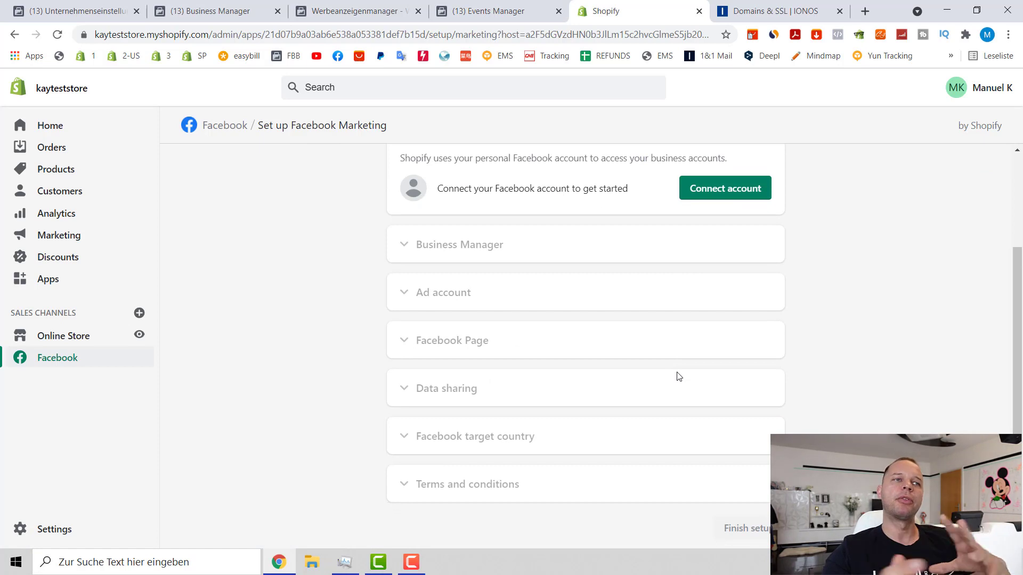
{"action": "scroll", "coordinate": [685, 371], "scroll_direction": "up", "scroll_amount": 2}
{"action": "left_click", "coordinate": [714, 254]}
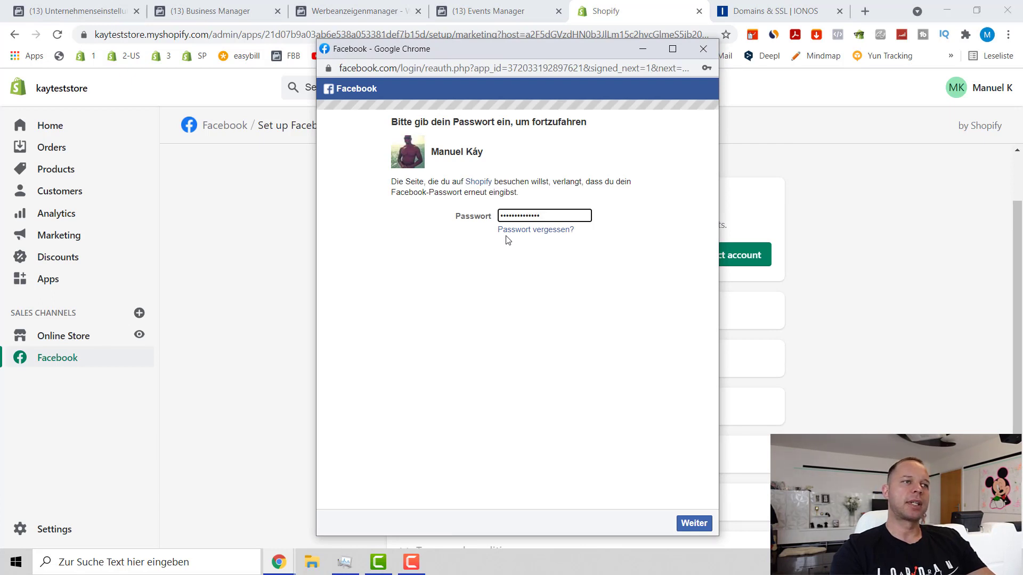
{"action": "key", "text": "Return"}
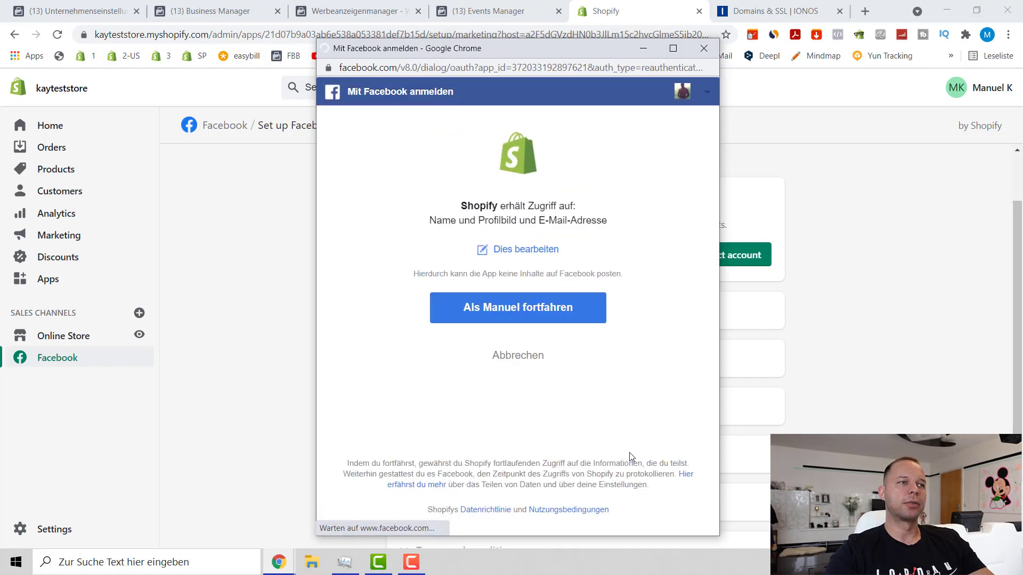
{"action": "left_click", "coordinate": [531, 317]}
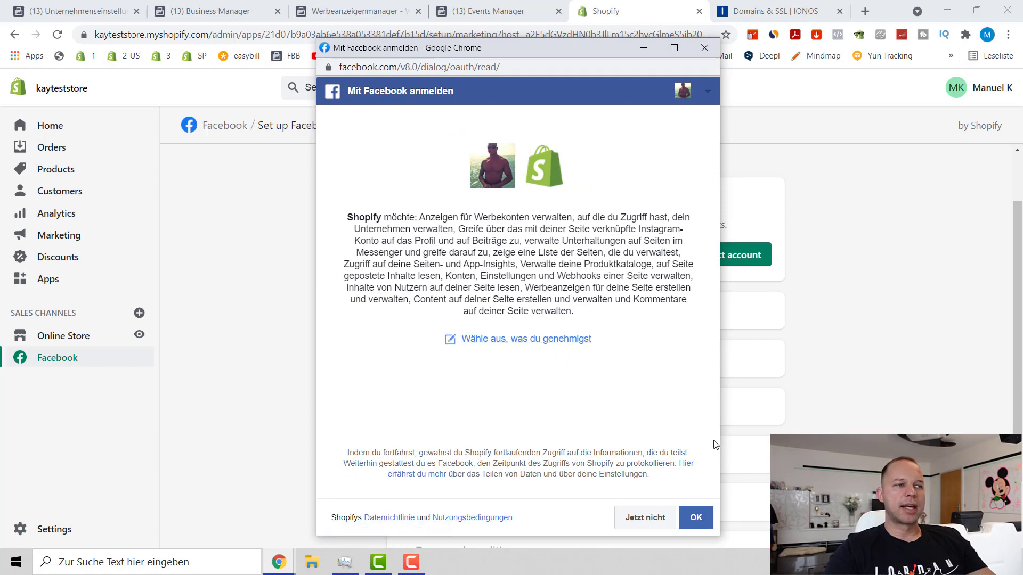
{"action": "left_click", "coordinate": [696, 516]}
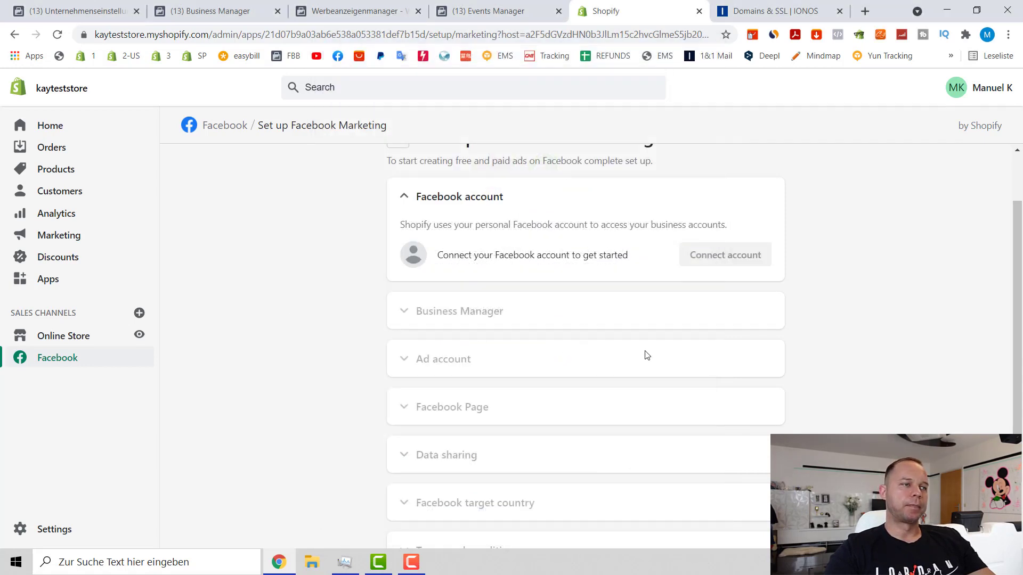
Step: Connect the Kay Marketing Business Manager and the Kay Vienna 10 ad account to the Facebook Marketing setup
{"action": "scroll", "coordinate": [607, 397], "scroll_direction": "up", "scroll_amount": 1}
{"action": "scroll", "coordinate": [586, 389], "scroll_direction": "down", "scroll_amount": 1}
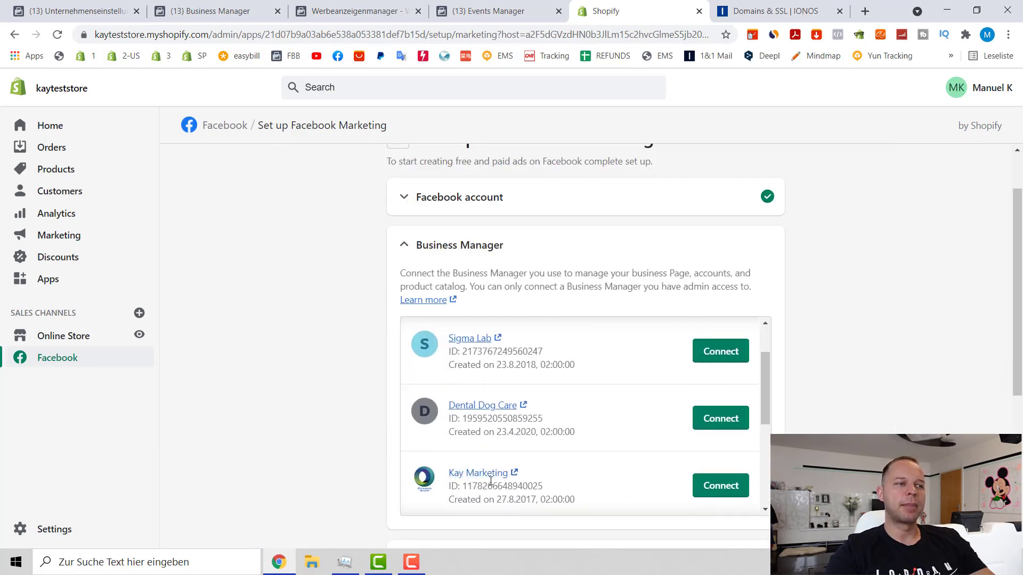
{"action": "left_click", "coordinate": [721, 486]}
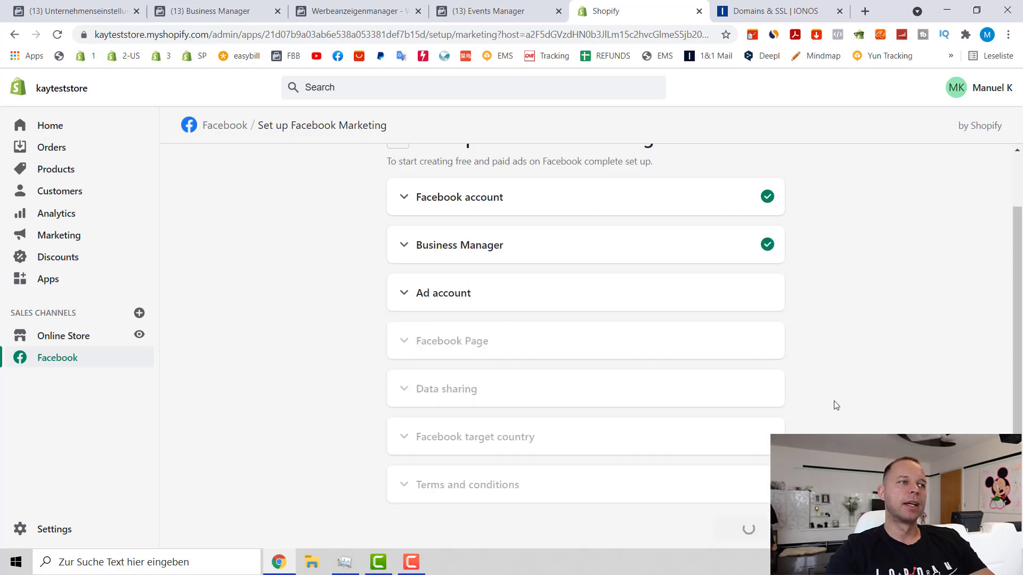
{"action": "left_click", "coordinate": [418, 296]}
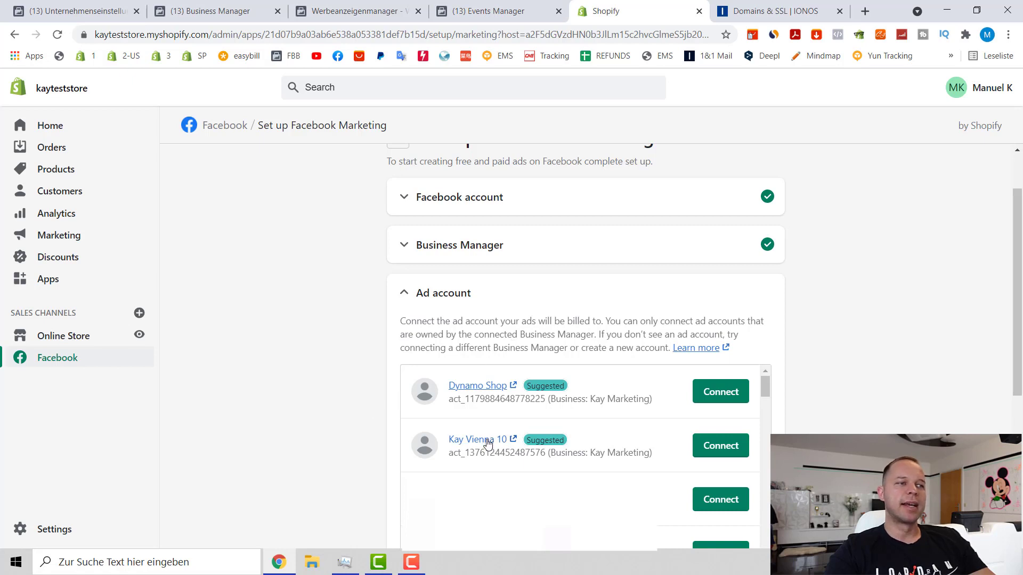
{"action": "left_click", "coordinate": [719, 457]}
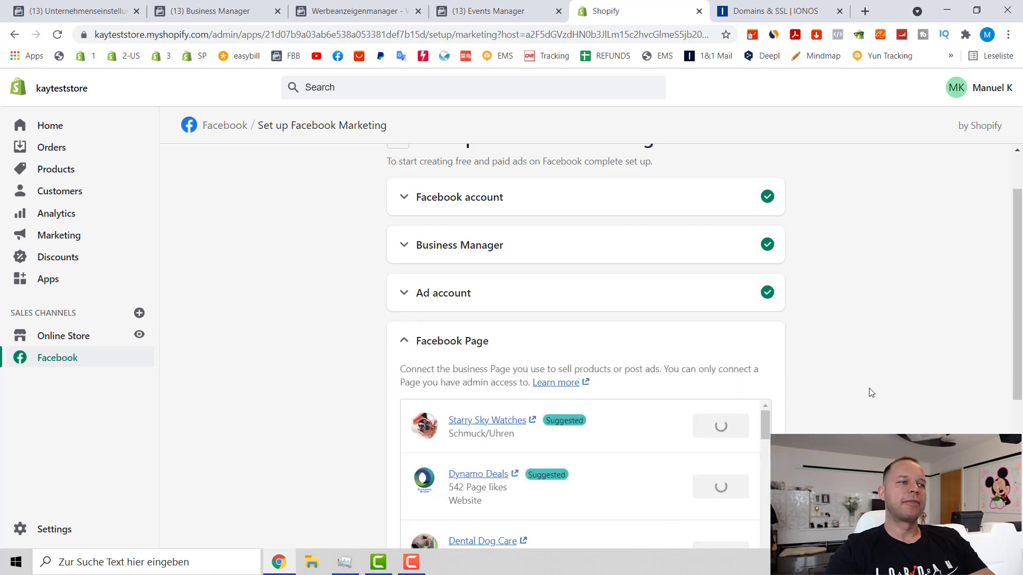
Step: Reload the stuck Facebook Marketing setup and connect the Dynamo Deals Facebook Page
{"action": "scroll", "coordinate": [868, 390], "scroll_direction": "down", "scroll_amount": 1}
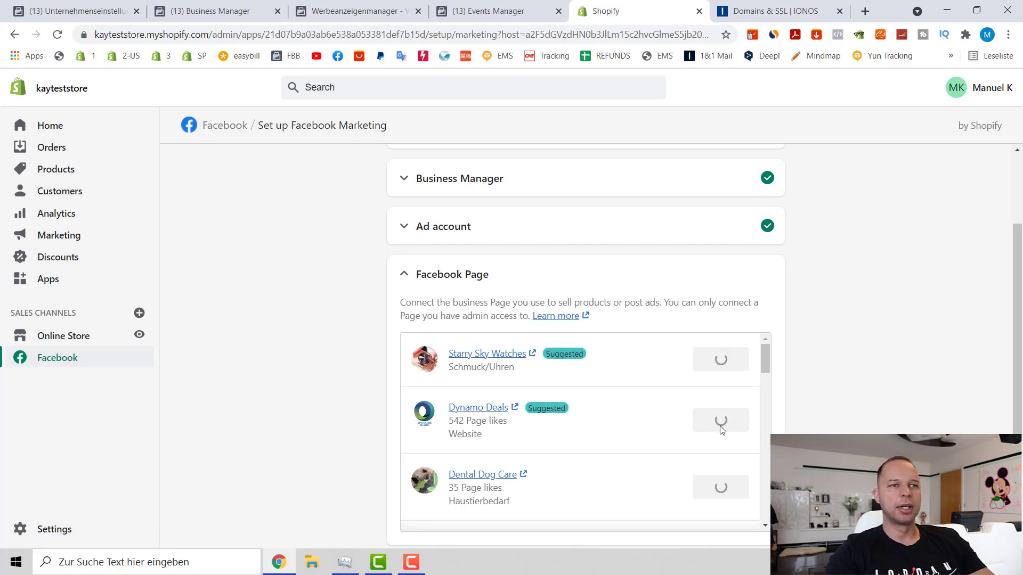
{"action": "left_click", "coordinate": [498, 411]}
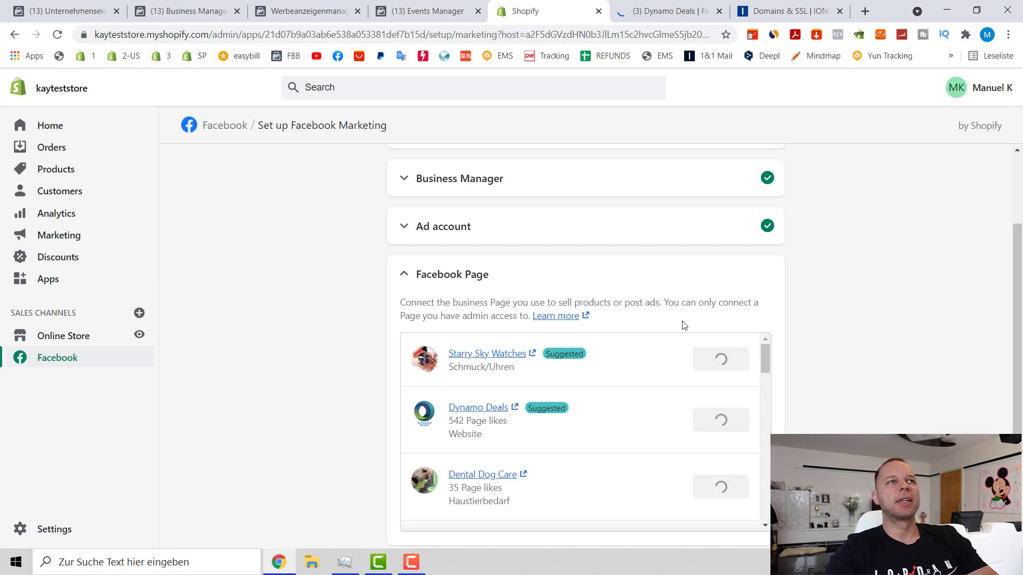
{"action": "left_click", "coordinate": [718, 12]}
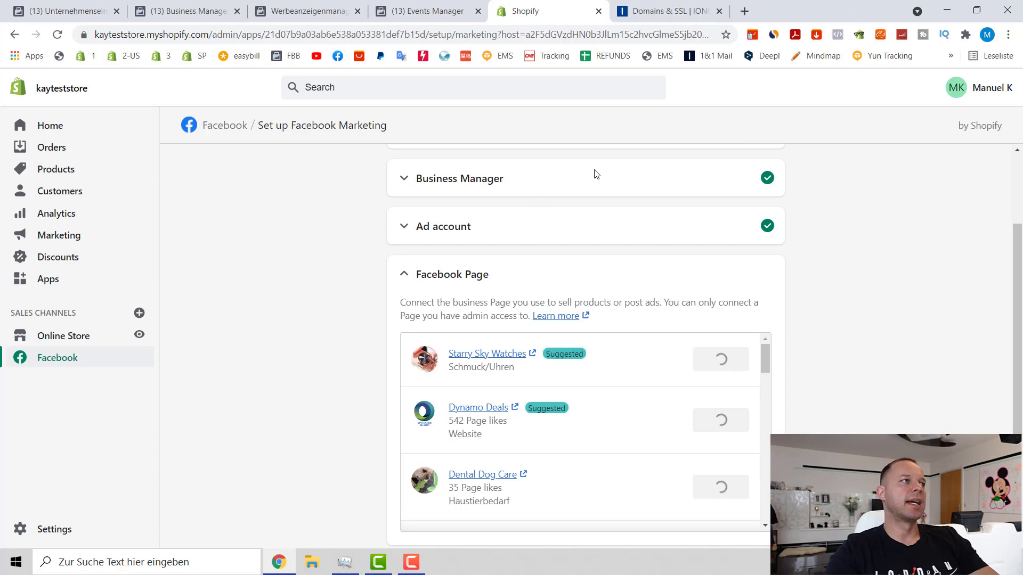
{"action": "left_click", "coordinate": [58, 40]}
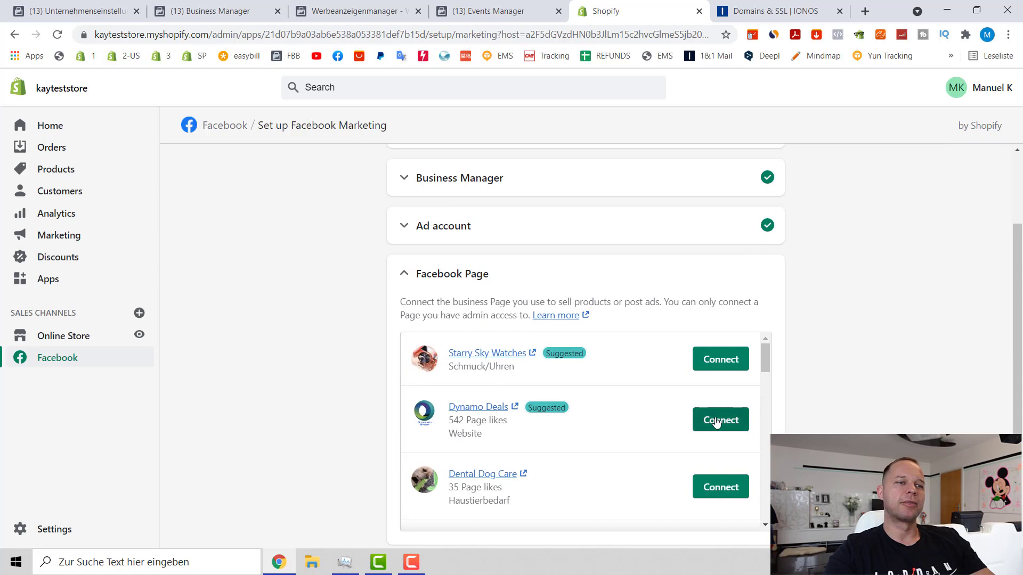
{"action": "left_click", "coordinate": [716, 421]}
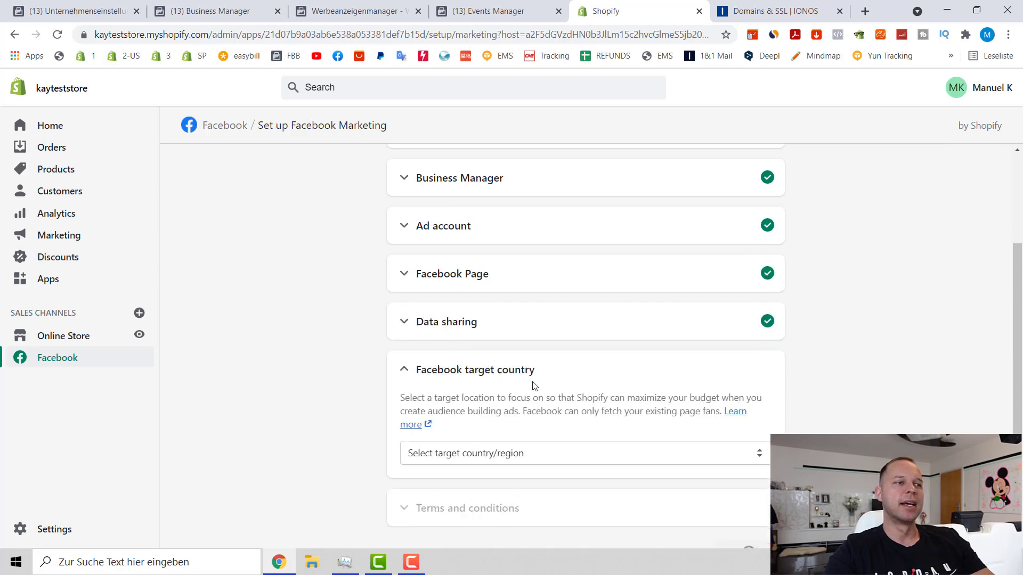
Step: Choose the Facebook target country, accept the terms and conditions, and finish the Facebook Marketing setup
{"action": "left_click", "coordinate": [548, 416]}
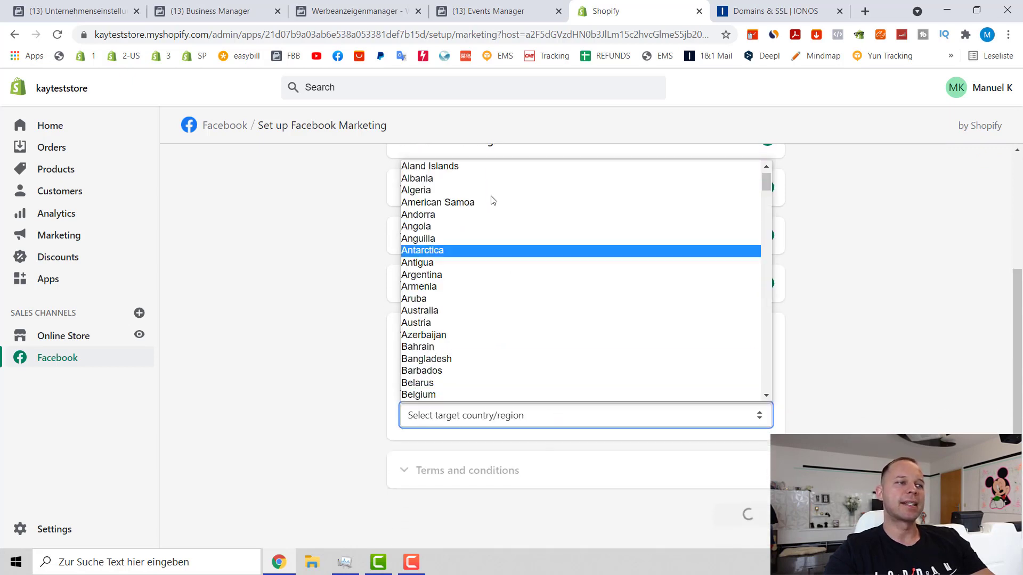
{"action": "scroll", "coordinate": [527, 330], "scroll_direction": "down", "scroll_amount": 15}
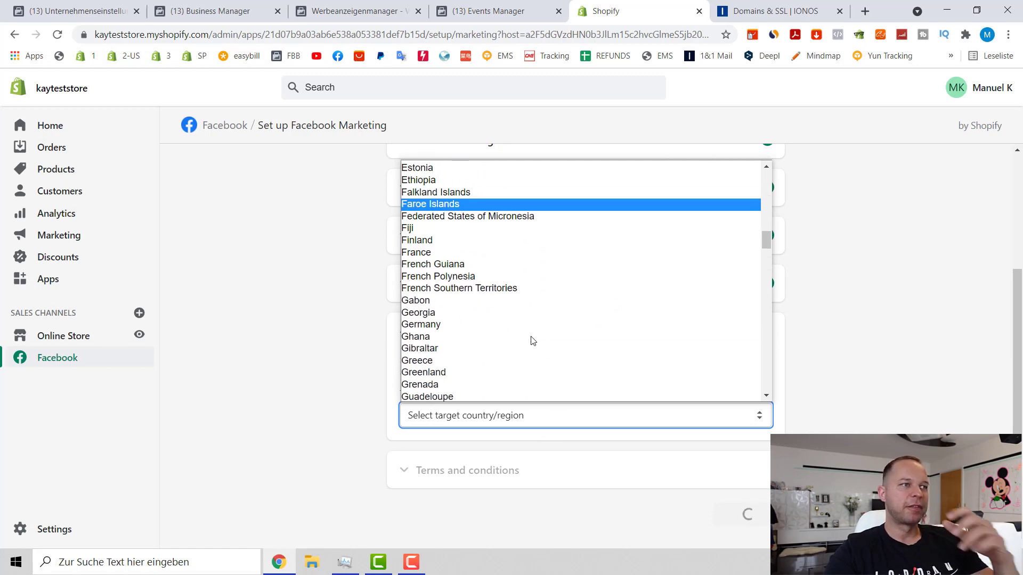
{"action": "left_click", "coordinate": [474, 318]}
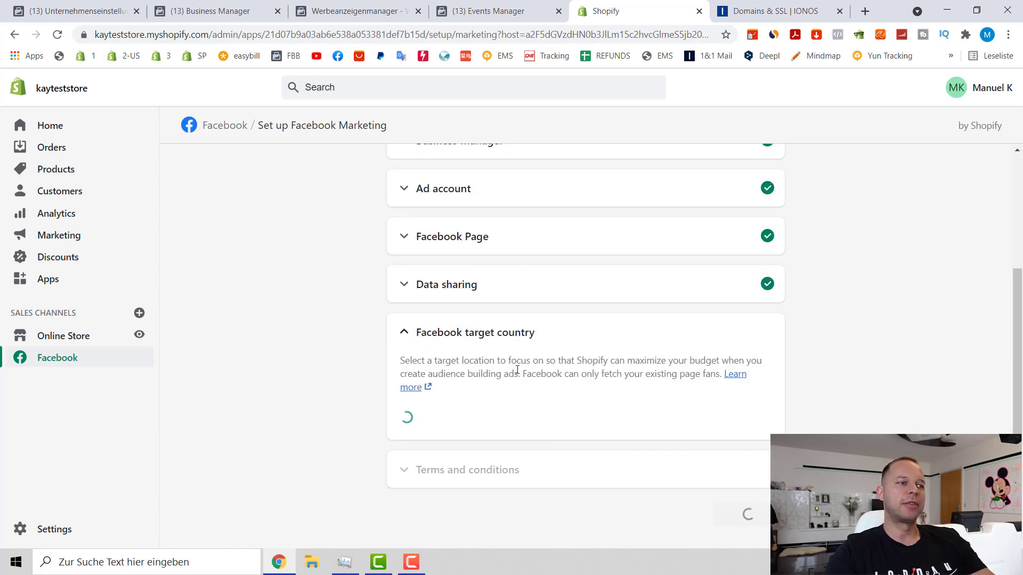
{"action": "left_click", "coordinate": [762, 473]}
{"action": "left_click", "coordinate": [763, 515]}
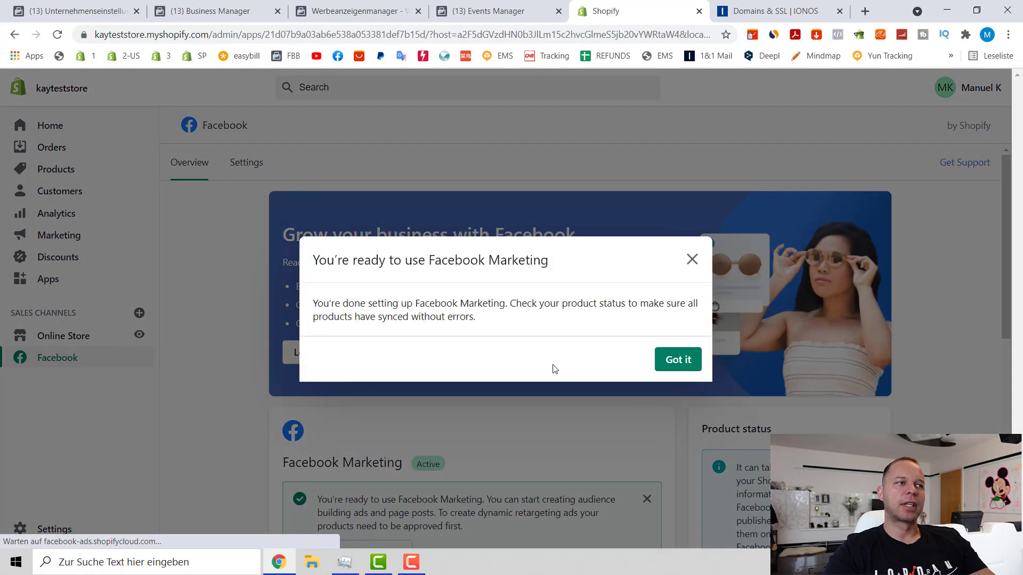
{"action": "left_click", "coordinate": [673, 366]}
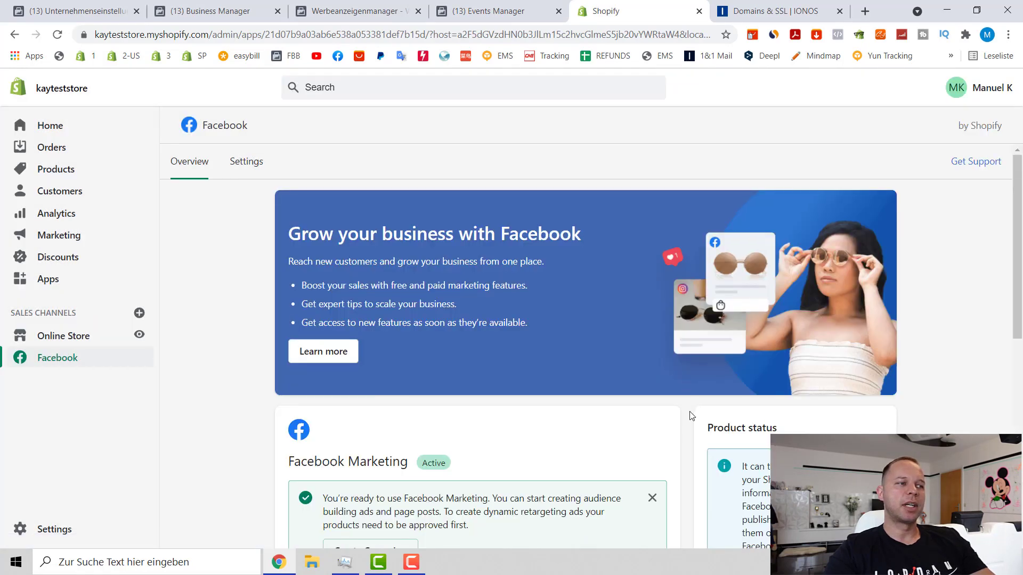
Step: Look over the Facebook channel's overview, its connected accounts and the customer data sharing levels
{"action": "scroll", "coordinate": [690, 413], "scroll_direction": "down", "scroll_amount": 3}
{"action": "scroll", "coordinate": [690, 414], "scroll_direction": "down", "scroll_amount": 4}
{"action": "scroll", "coordinate": [689, 414], "scroll_direction": "up", "scroll_amount": 8}
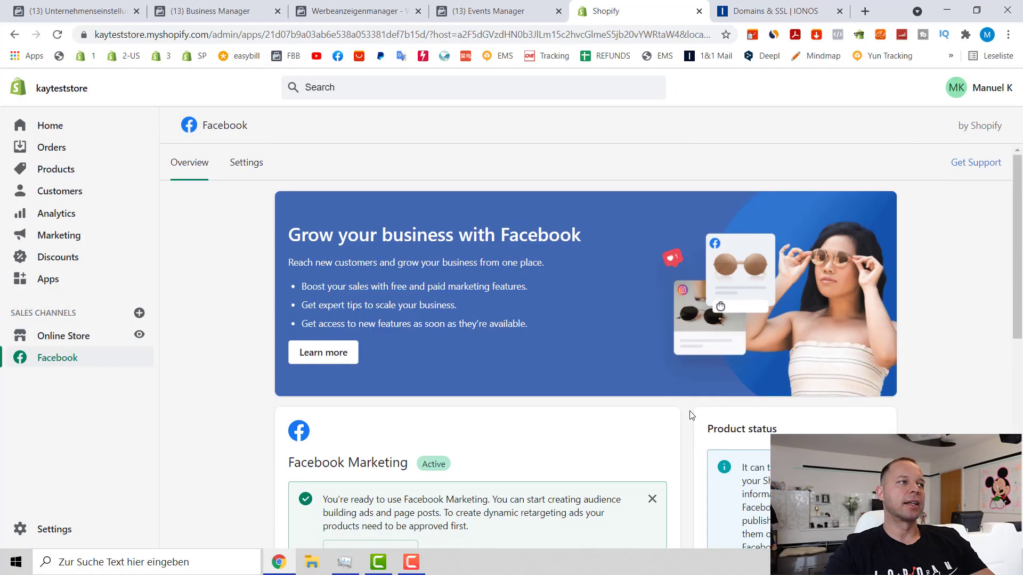
{"action": "left_click", "coordinate": [246, 168]}
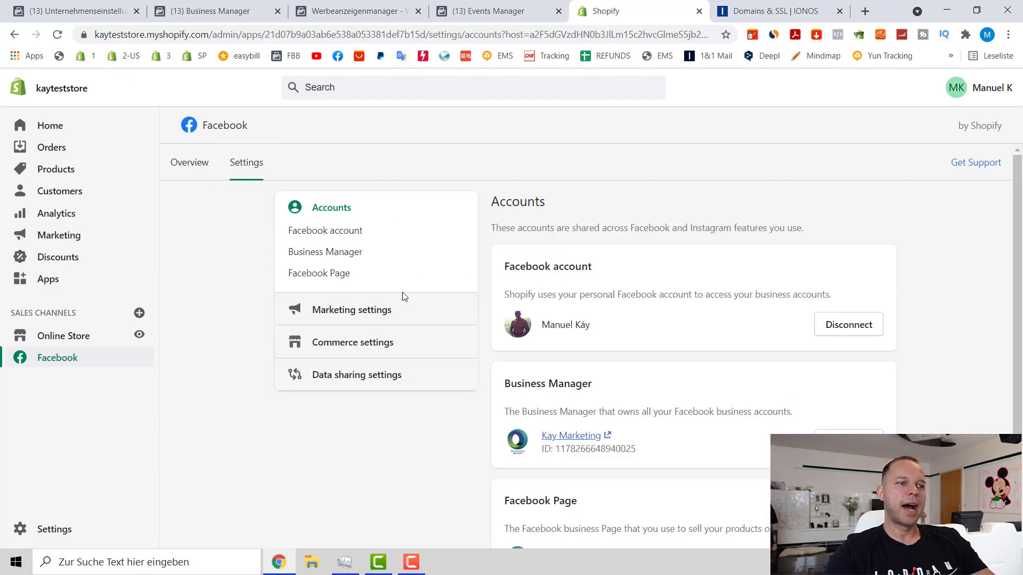
{"action": "scroll", "coordinate": [397, 341], "scroll_direction": "down", "scroll_amount": 1}
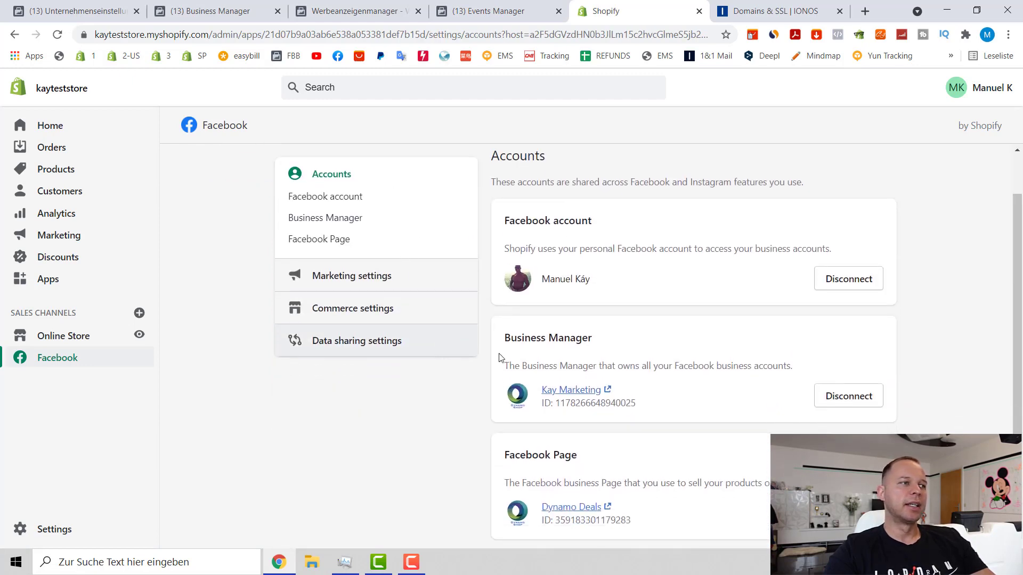
{"action": "left_click", "coordinate": [369, 343]}
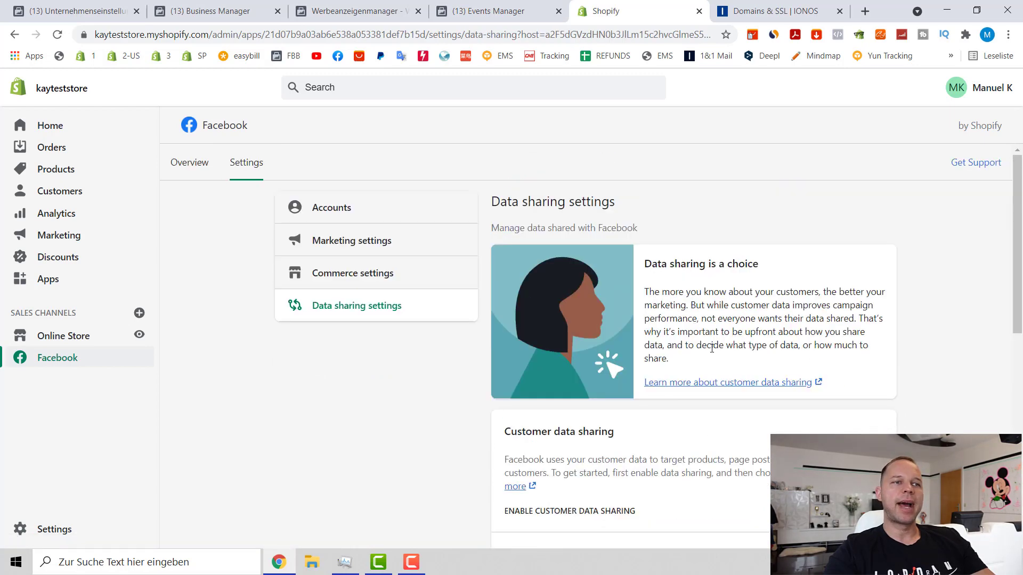
{"action": "scroll", "coordinate": [714, 356], "scroll_direction": "down", "scroll_amount": 3}
{"action": "scroll", "coordinate": [714, 355], "scroll_direction": "down", "scroll_amount": 2}
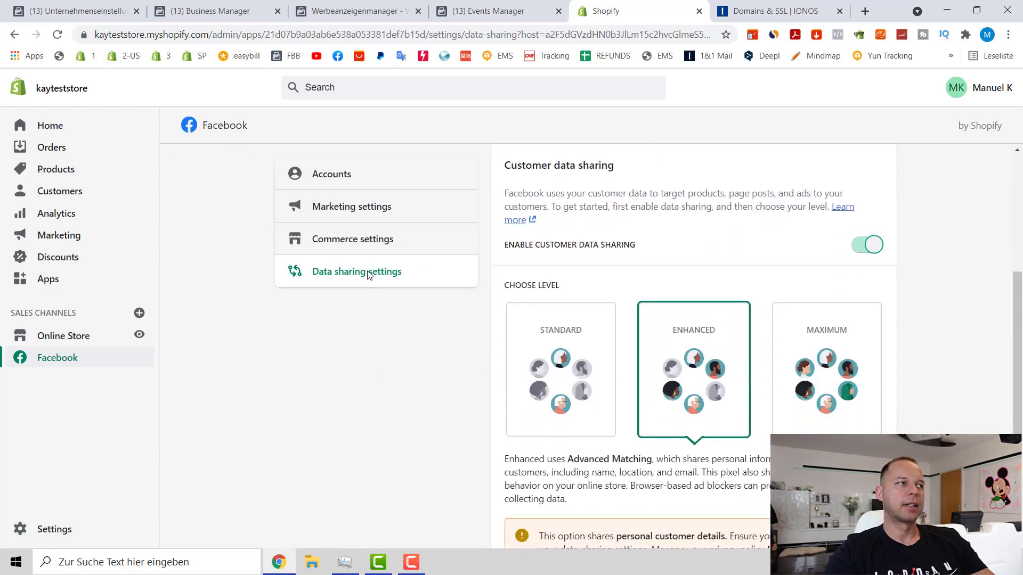
{"action": "scroll", "coordinate": [319, 251], "scroll_direction": "up", "scroll_amount": 8}
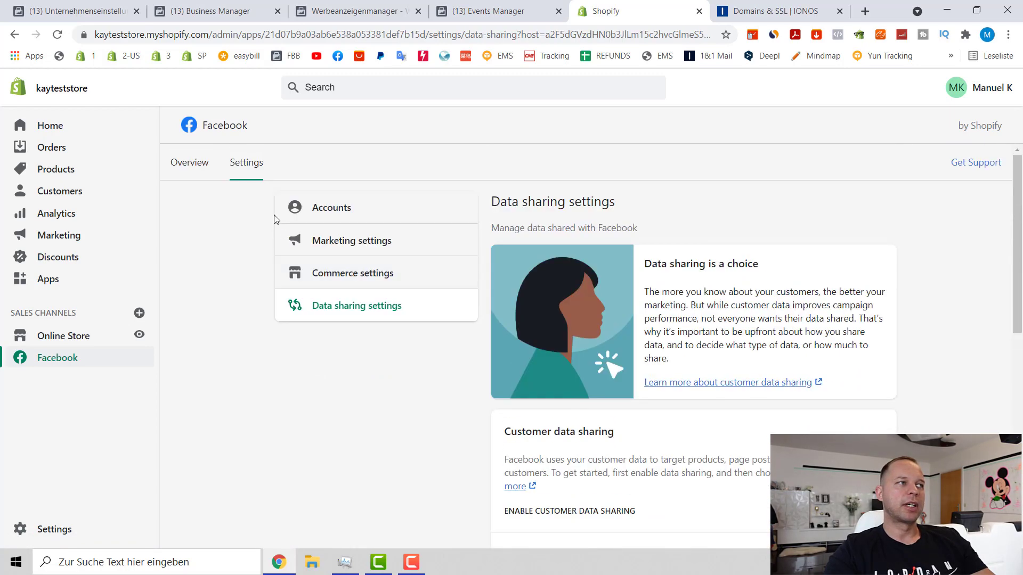
{"action": "left_click", "coordinate": [178, 168]}
{"action": "scroll", "coordinate": [596, 437], "scroll_direction": "down", "scroll_amount": 3}
{"action": "scroll", "coordinate": [373, 267], "scroll_direction": "up", "scroll_amount": 3}
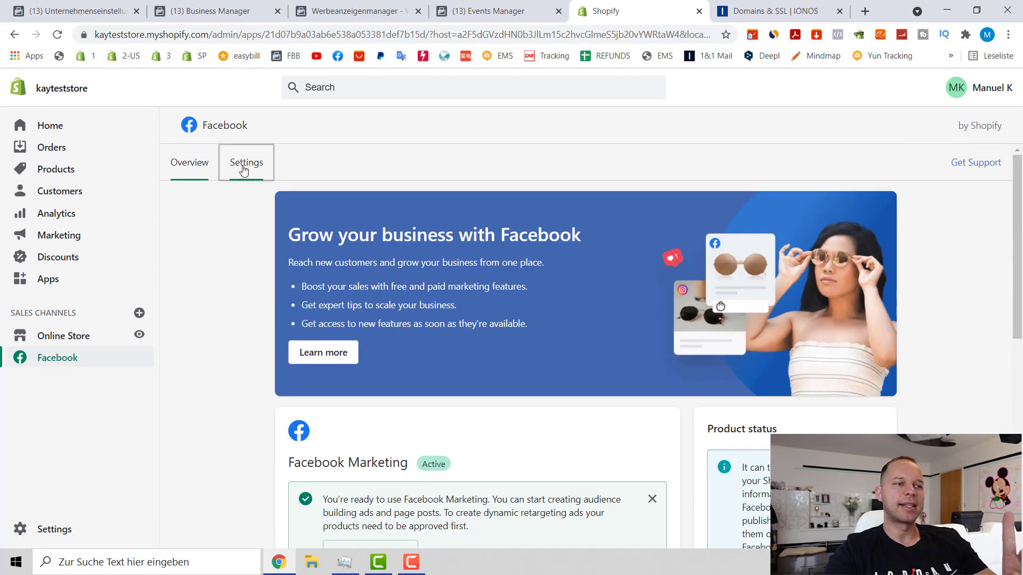
Step: Set the Facebook channel's customer data sharing level to Maximum and check which pixel tracks the behaviour
{"action": "left_click", "coordinate": [241, 164]}
{"action": "scroll", "coordinate": [745, 335], "scroll_direction": "down", "scroll_amount": 1}
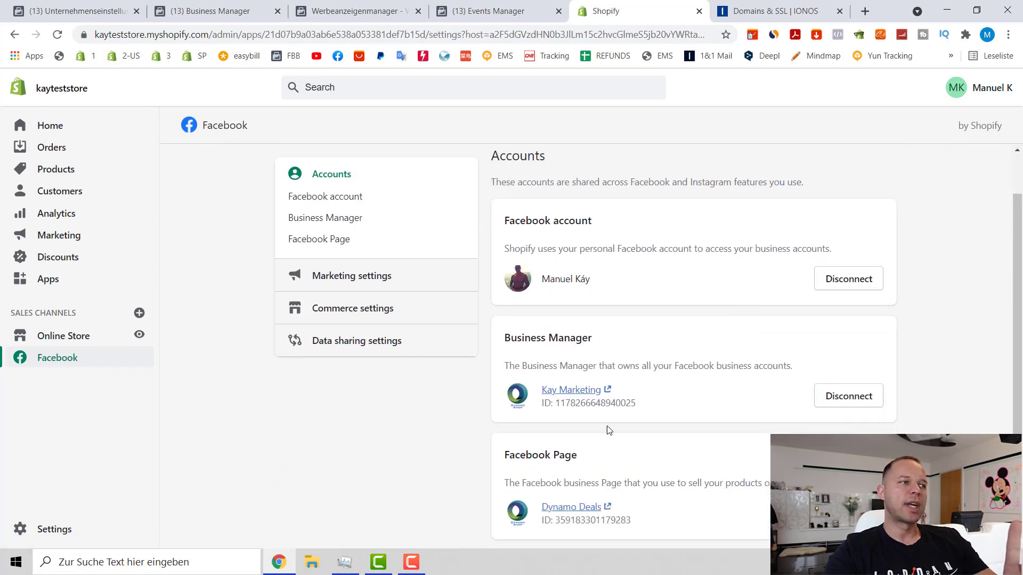
{"action": "left_click", "coordinate": [343, 342]}
{"action": "scroll", "coordinate": [817, 285], "scroll_direction": "down", "scroll_amount": 5}
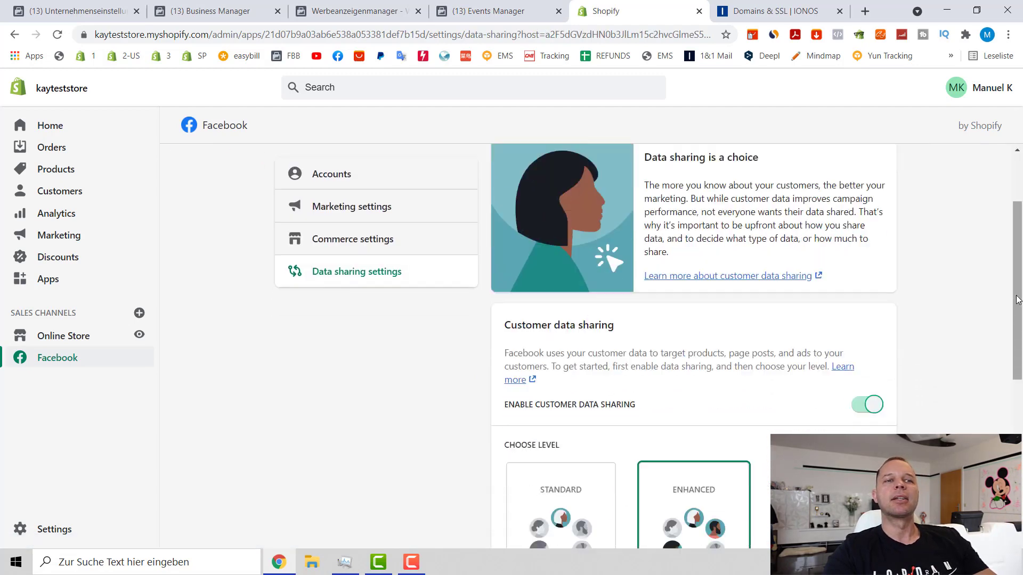
{"action": "left_click", "coordinate": [829, 357]}
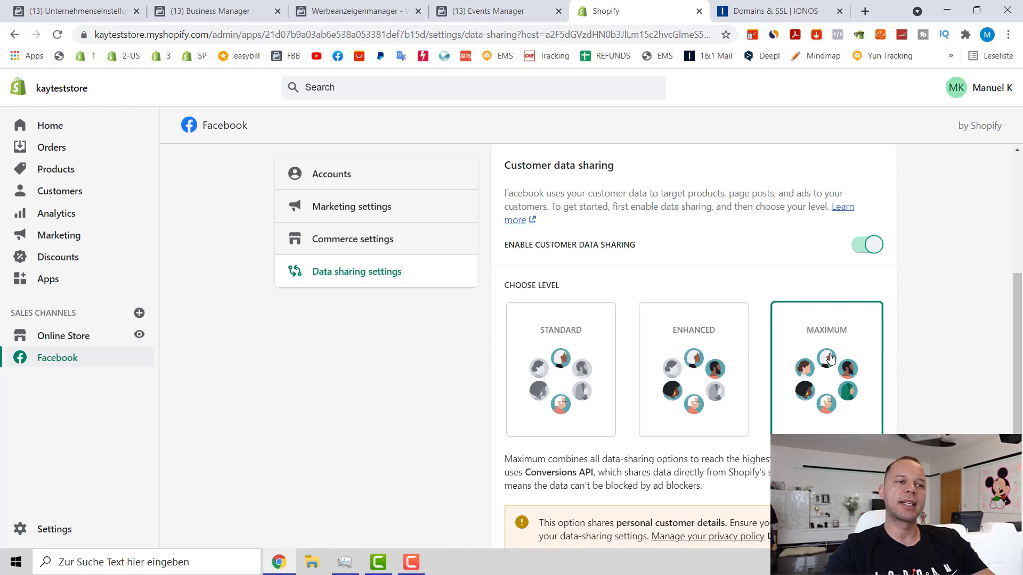
{"action": "scroll", "coordinate": [923, 342], "scroll_direction": "down", "scroll_amount": 3}
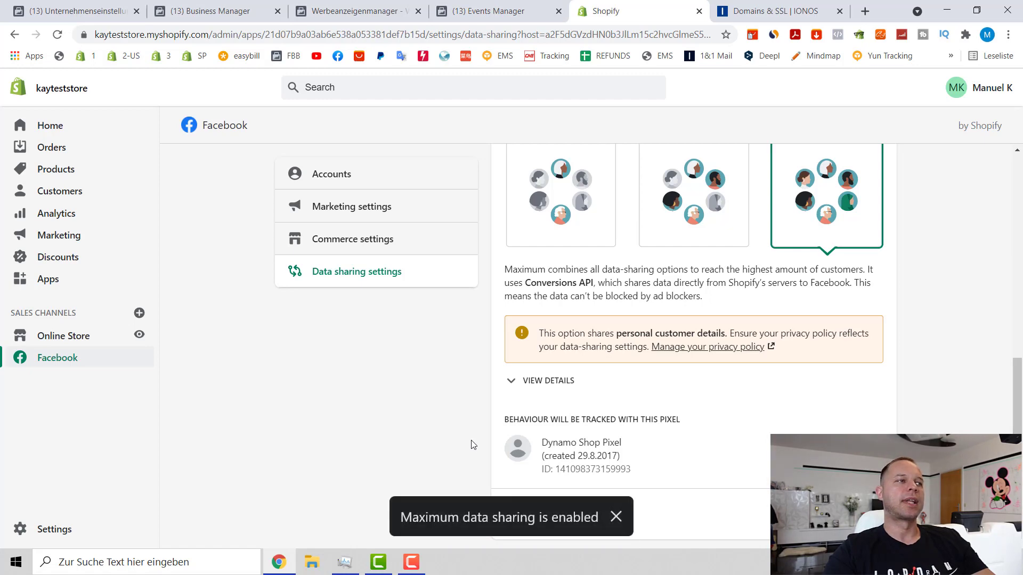
{"action": "scroll", "coordinate": [464, 441], "scroll_direction": "up", "scroll_amount": 3}
{"action": "scroll", "coordinate": [447, 372], "scroll_direction": "up", "scroll_amount": 5}
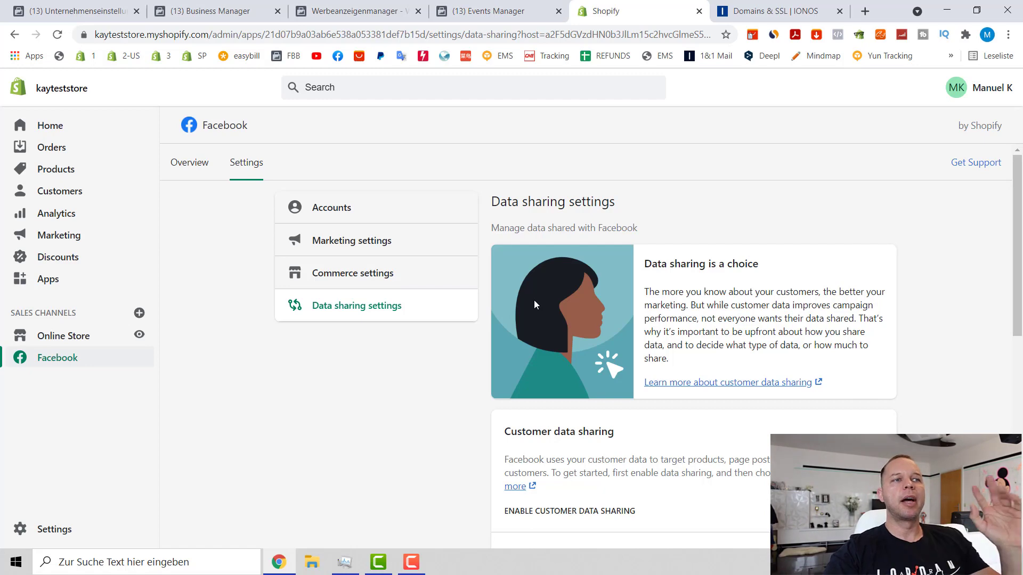
Step: Switch to Facebook Ads Manager and read the iOS 14 pixel task in the Ressourcenbereich
{"action": "left_click", "coordinate": [342, 8]}
{"action": "left_click", "coordinate": [343, 163]}
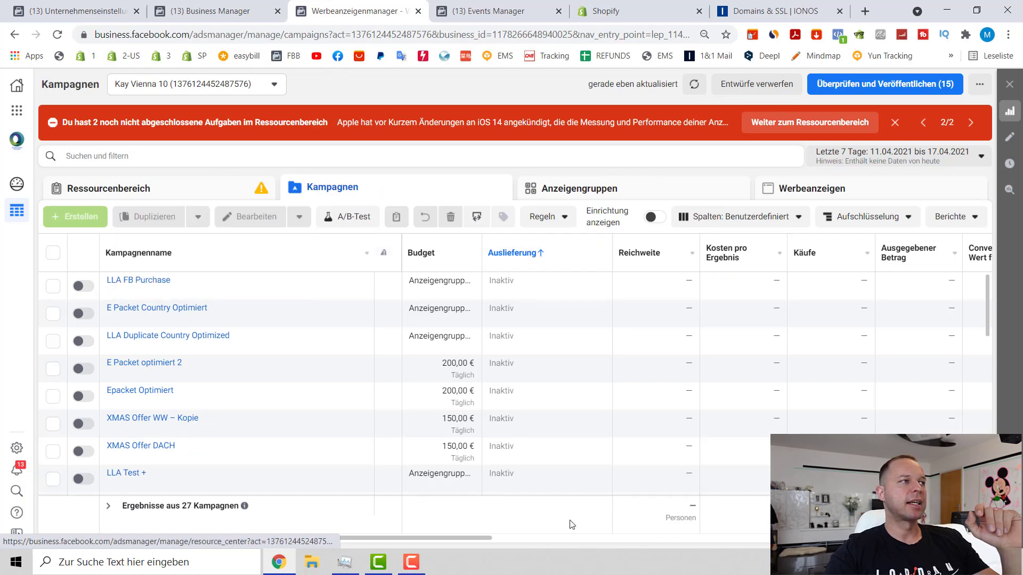
{"action": "left_click", "coordinate": [188, 198]}
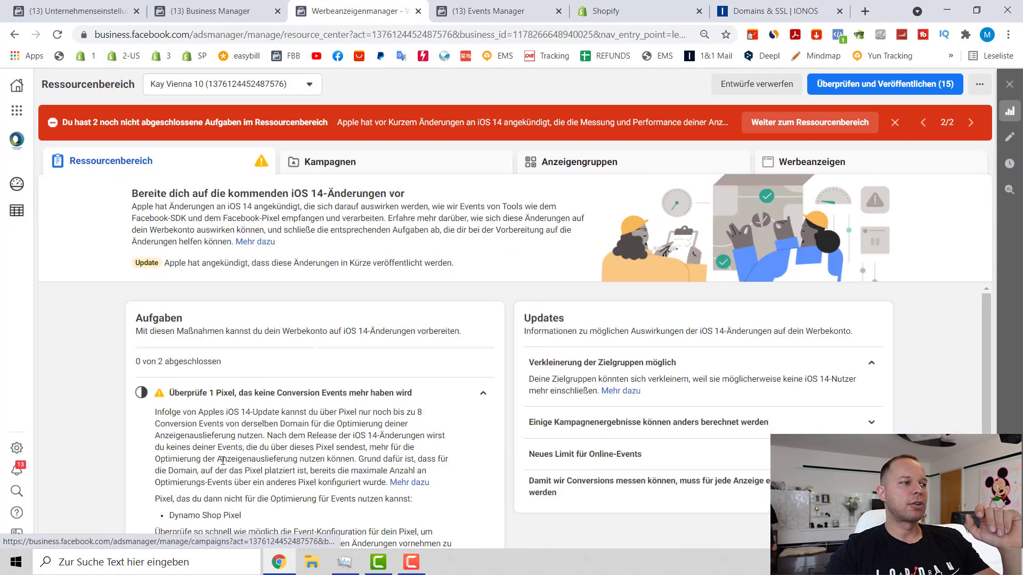
{"action": "scroll", "coordinate": [216, 458], "scroll_direction": "down", "scroll_amount": 3}
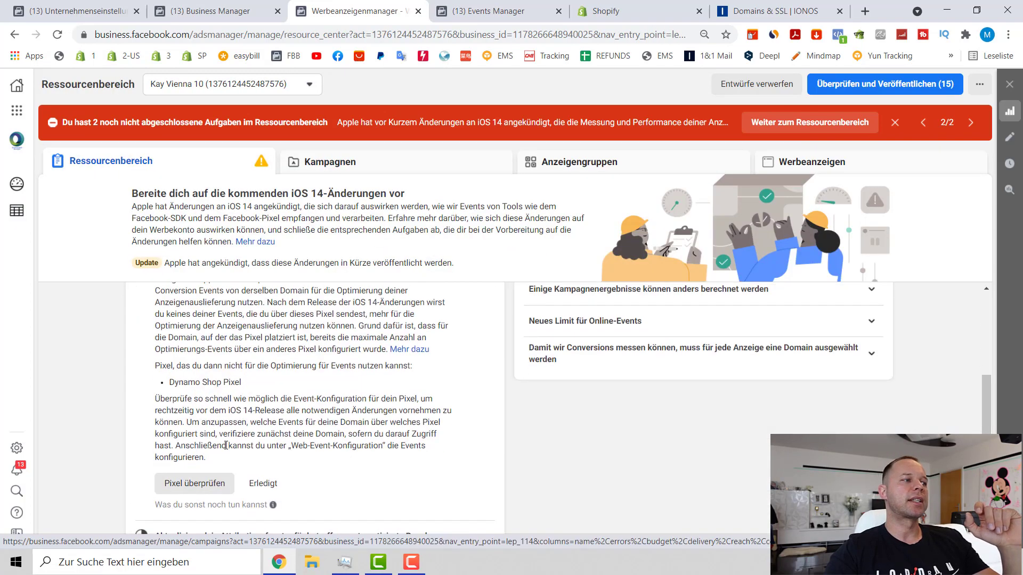
Step: Switch to Events Manager, check the Dynamo Shop Pixel's overview, and open its settings with the web events notice collapsed
{"action": "left_click", "coordinate": [453, 10]}
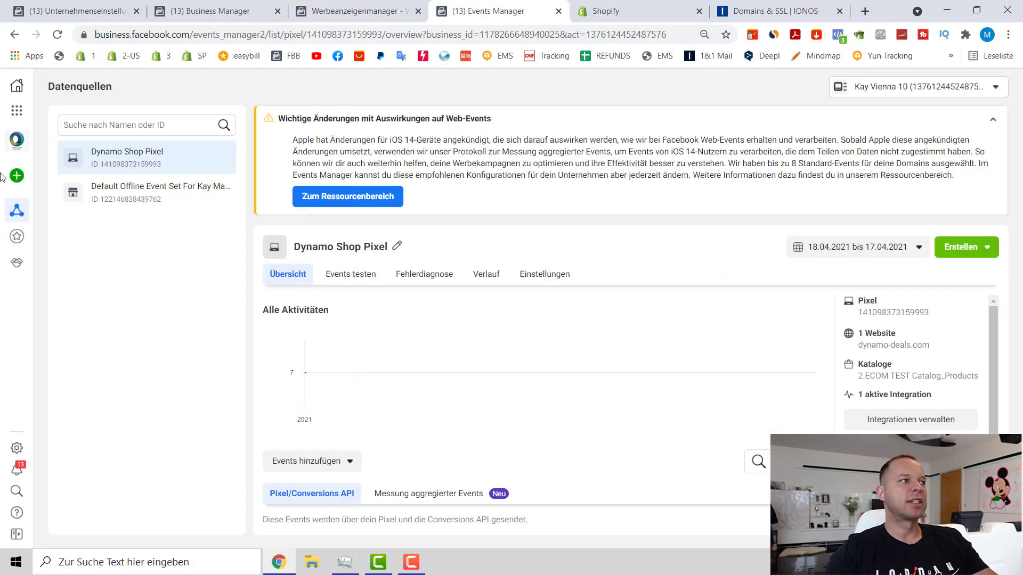
{"action": "mouse_move", "coordinate": [17, 234]}
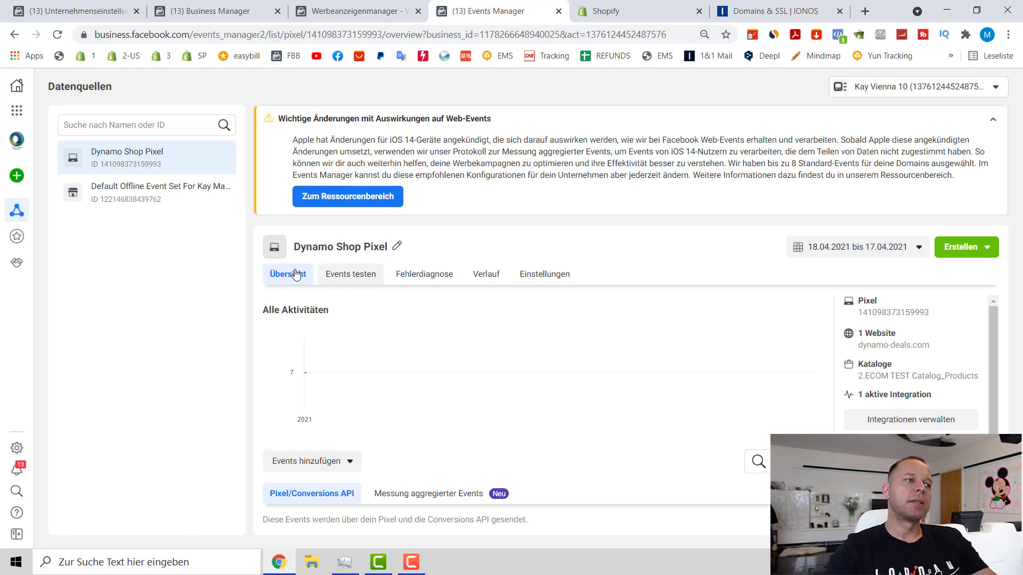
{"action": "left_click", "coordinate": [539, 271]}
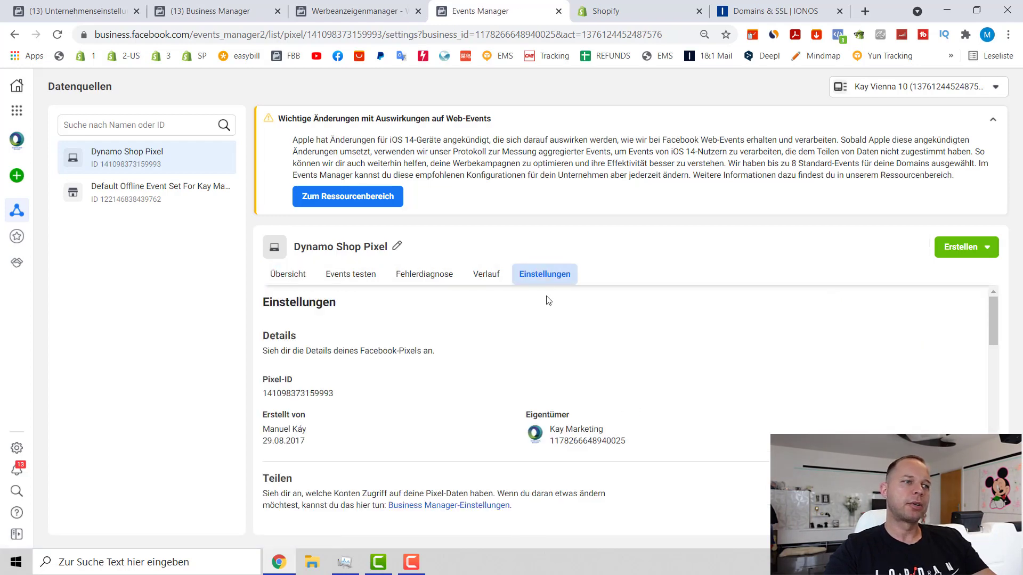
{"action": "left_click", "coordinate": [288, 274]}
{"action": "scroll", "coordinate": [701, 431], "scroll_direction": "down", "scroll_amount": 3}
{"action": "scroll", "coordinate": [701, 431], "scroll_direction": "up", "scroll_amount": 3}
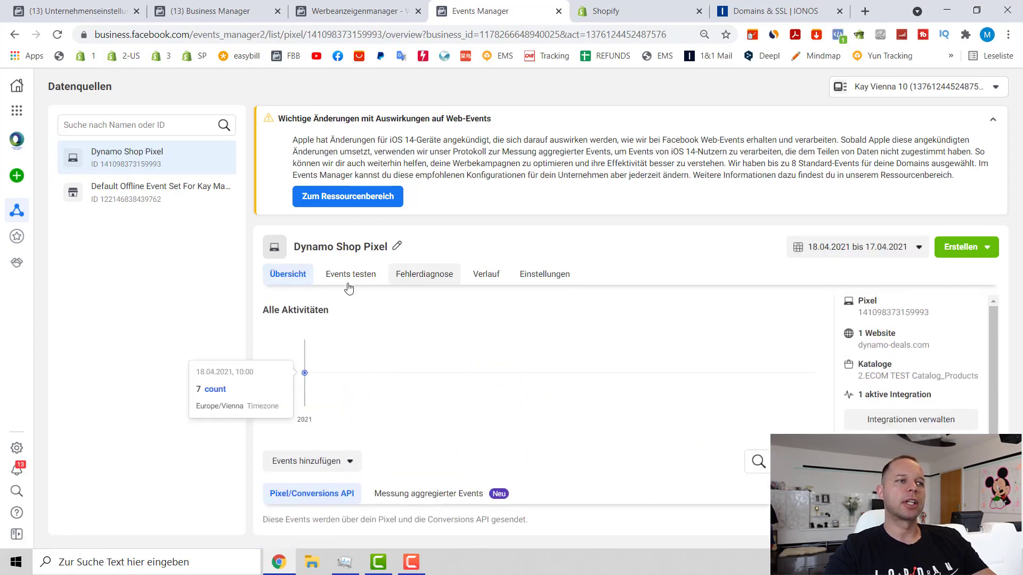
{"action": "left_click", "coordinate": [550, 281]}
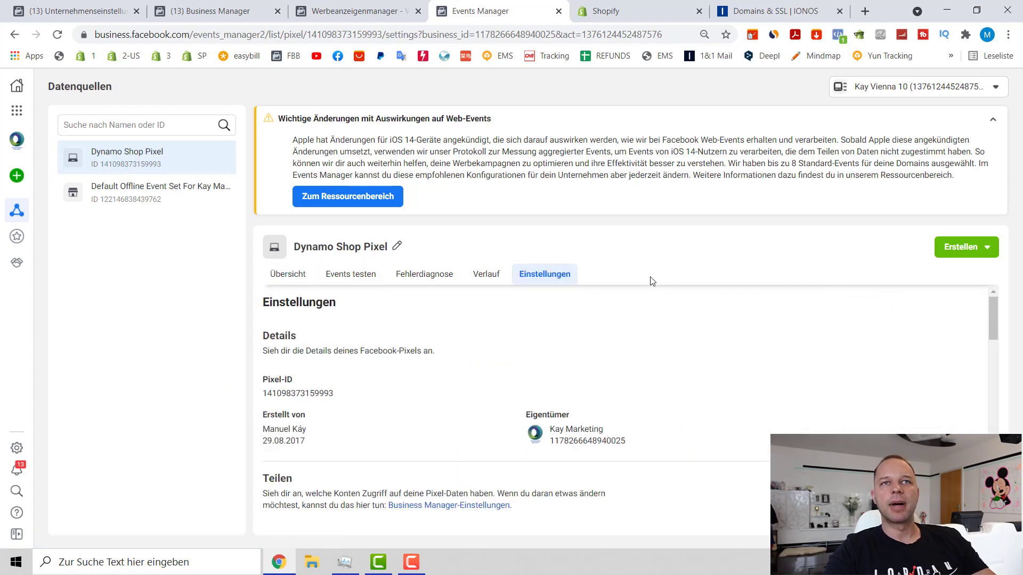
{"action": "left_click", "coordinate": [992, 122]}
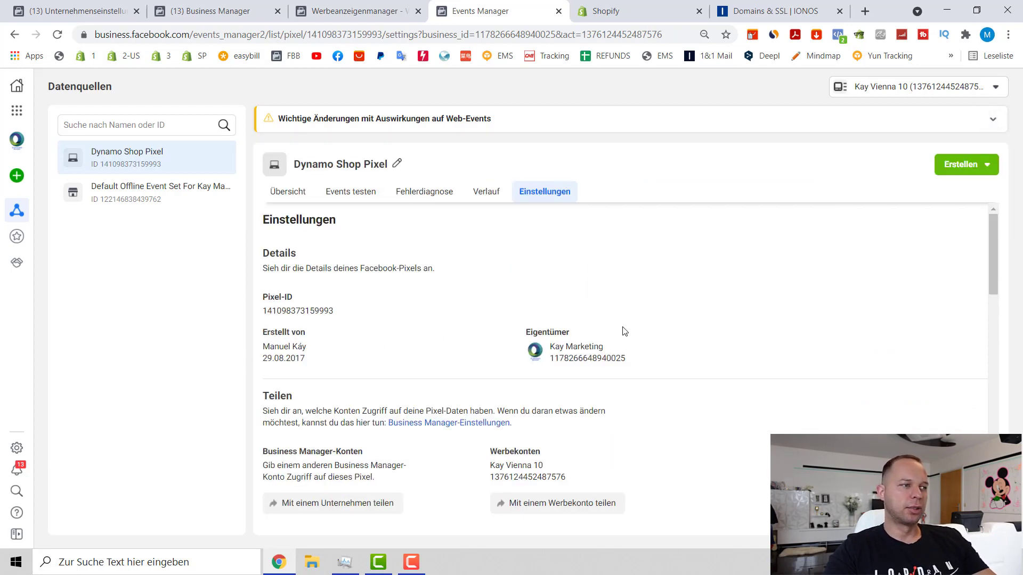
Step: Find the Conversions API section in the pixel settings and choose Shopify (online) as the partner integration
{"action": "scroll", "coordinate": [468, 390], "scroll_direction": "down", "scroll_amount": 4}
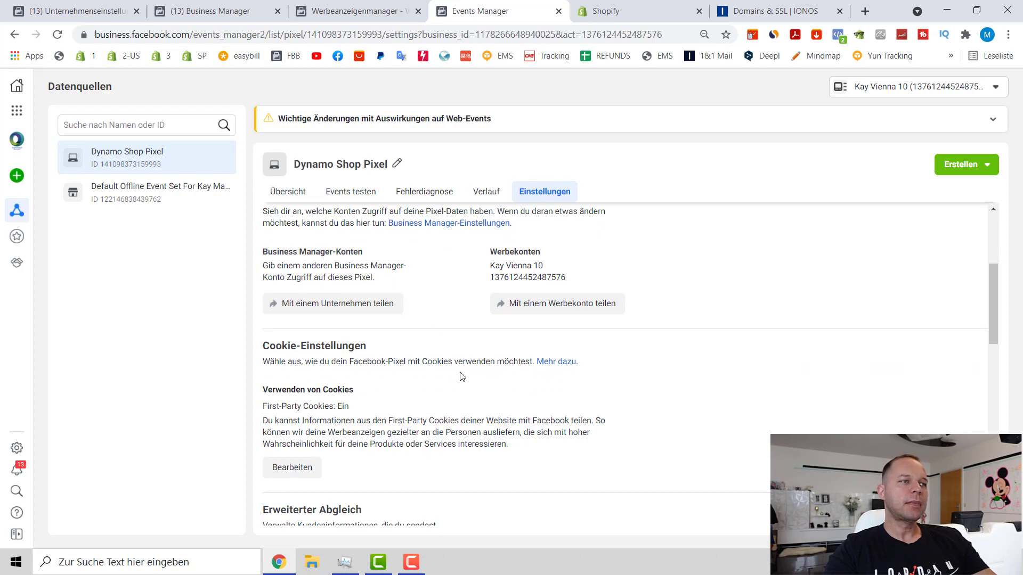
{"action": "scroll", "coordinate": [460, 366], "scroll_direction": "down", "scroll_amount": 2}
{"action": "scroll", "coordinate": [479, 373], "scroll_direction": "up", "scroll_amount": 4}
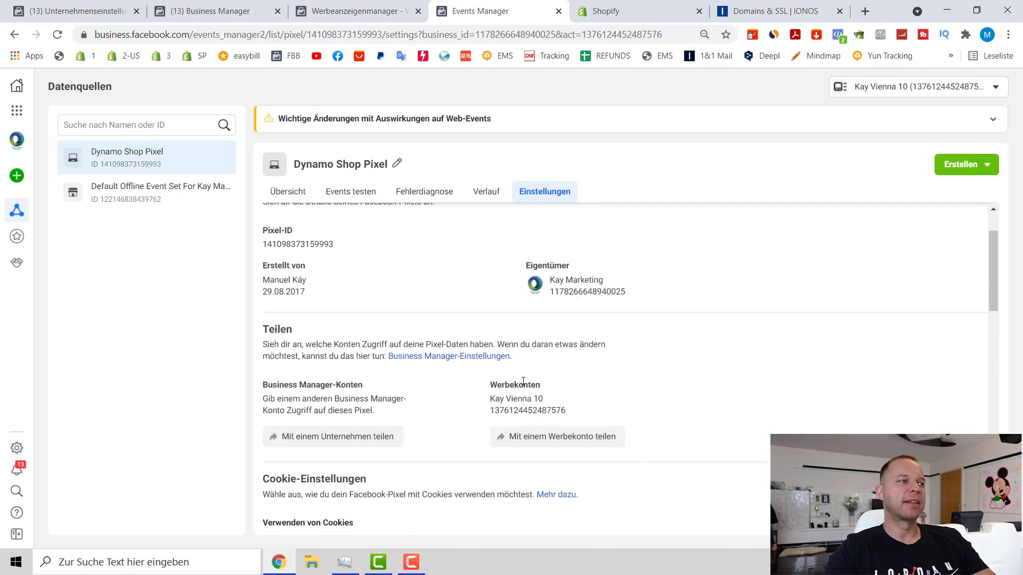
{"action": "scroll", "coordinate": [447, 397], "scroll_direction": "down", "scroll_amount": 5}
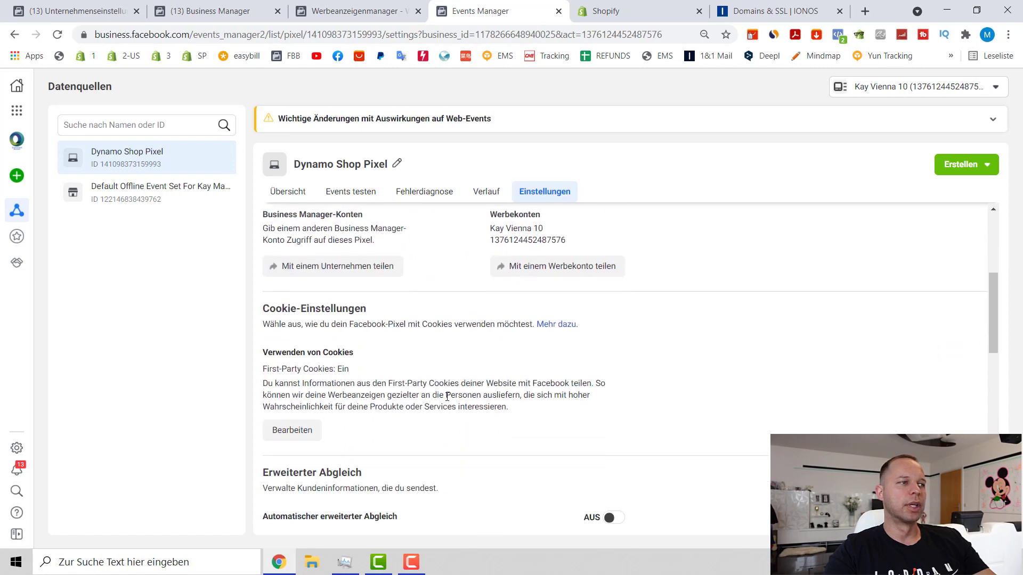
{"action": "scroll", "coordinate": [447, 397], "scroll_direction": "down", "scroll_amount": 2}
{"action": "scroll", "coordinate": [452, 390], "scroll_direction": "down", "scroll_amount": 4}
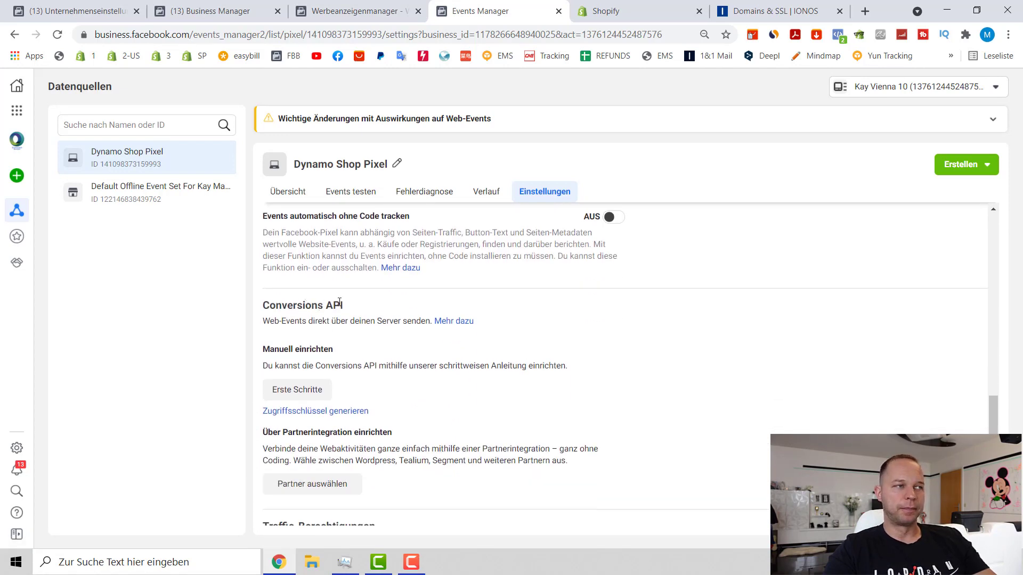
{"action": "left_click_drag", "start_coordinate": [265, 306], "coordinate": [350, 296]}
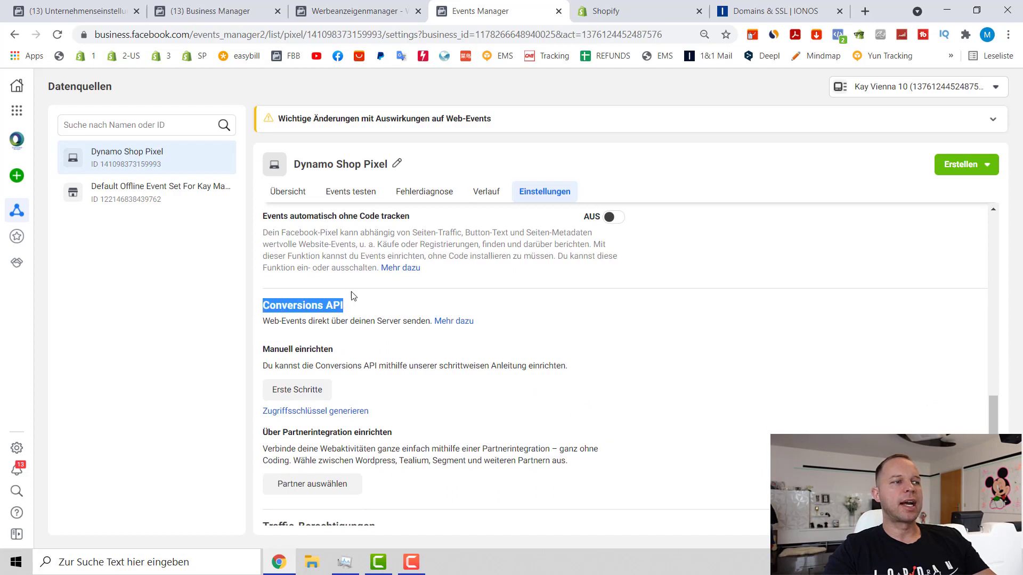
{"action": "scroll", "coordinate": [450, 381], "scroll_direction": "down", "scroll_amount": 1}
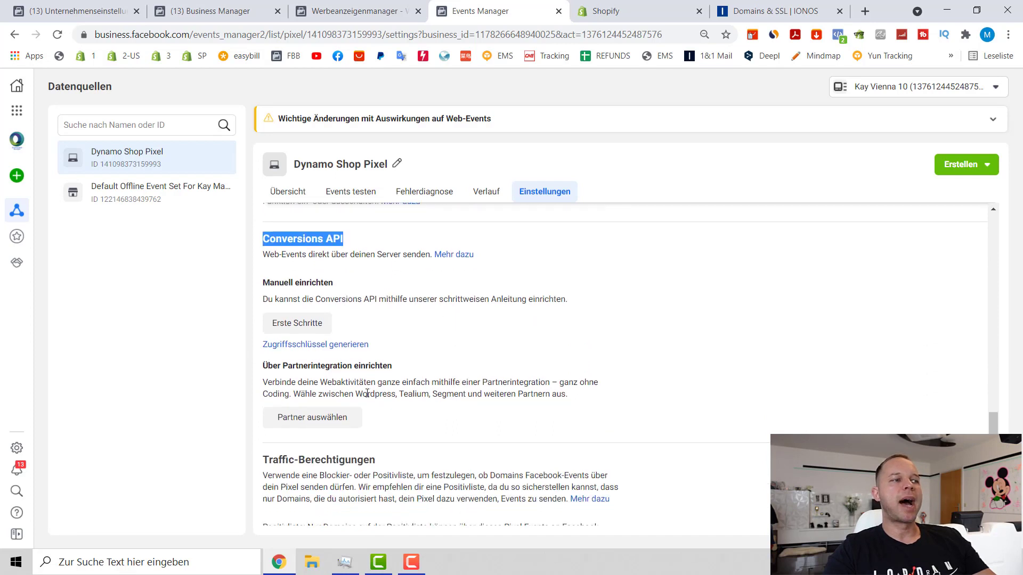
{"action": "left_click", "coordinate": [313, 418]}
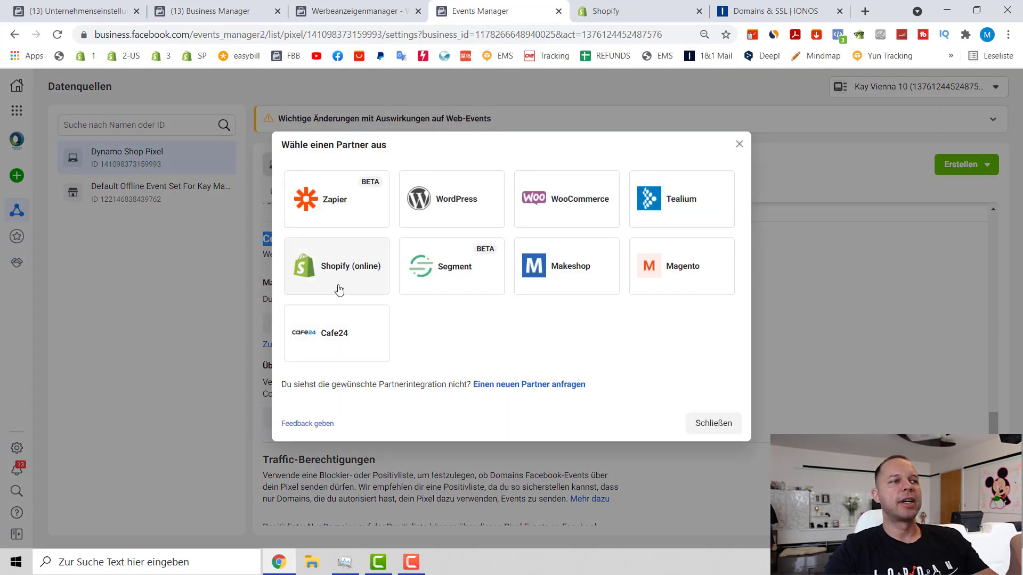
{"action": "left_click", "coordinate": [339, 290]}
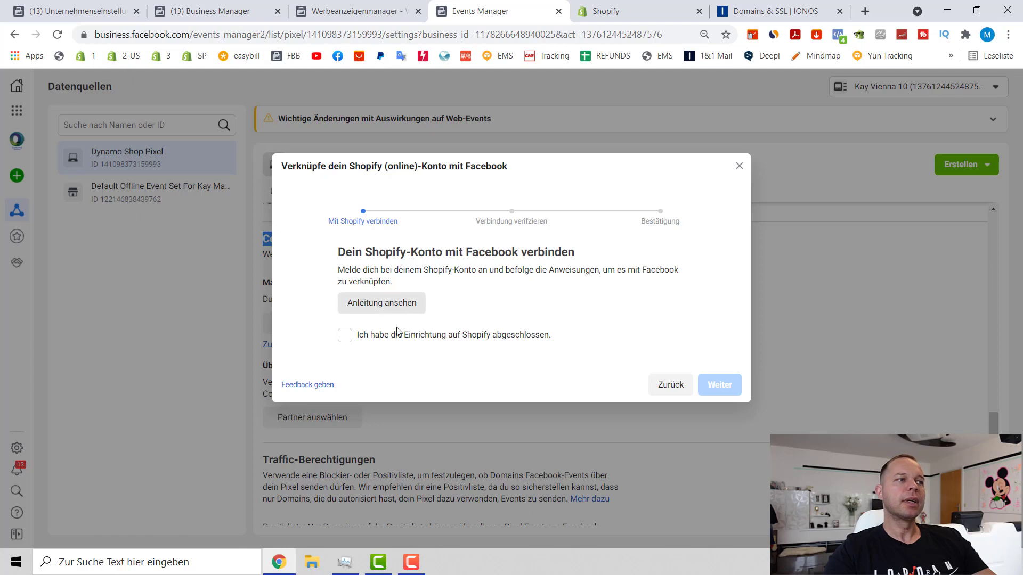
Step: Open the Shopify connection instructions and read how to link the account and send data through the Conversions API
{"action": "left_click_drag", "start_coordinate": [422, 270], "coordinate": [665, 281]}
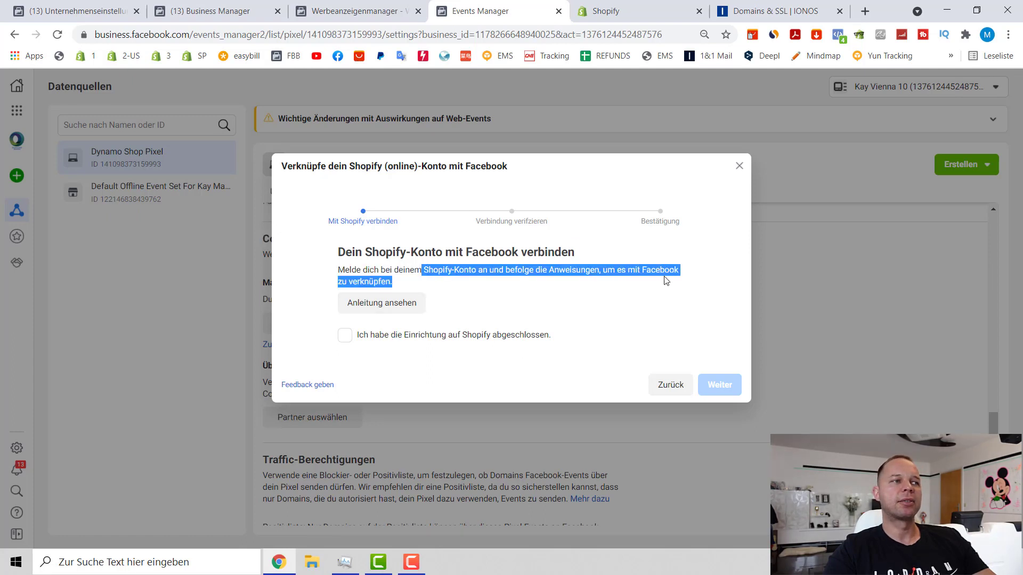
{"action": "left_click", "coordinate": [393, 308]}
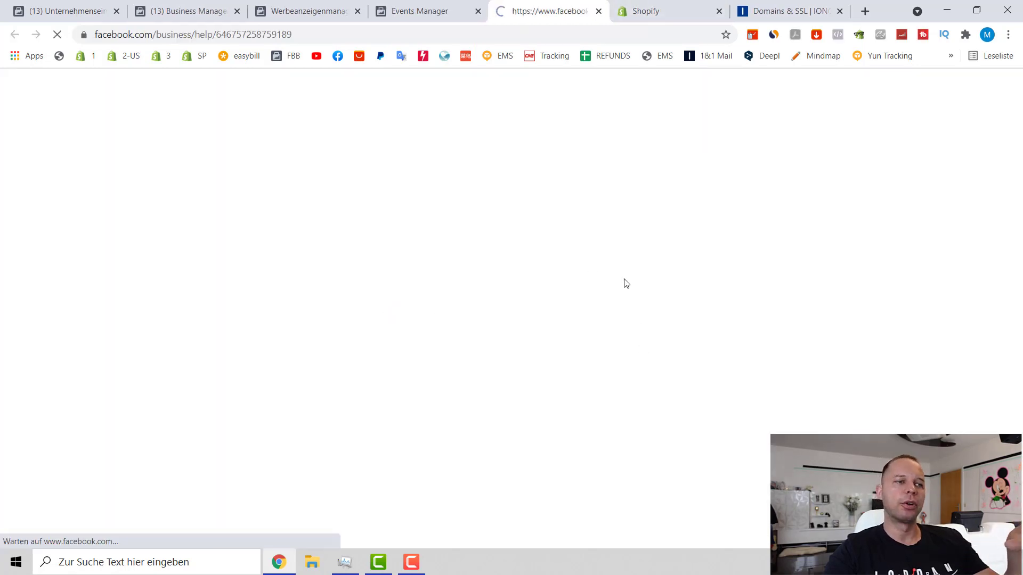
{"action": "scroll", "coordinate": [634, 283], "scroll_direction": "down", "scroll_amount": 7}
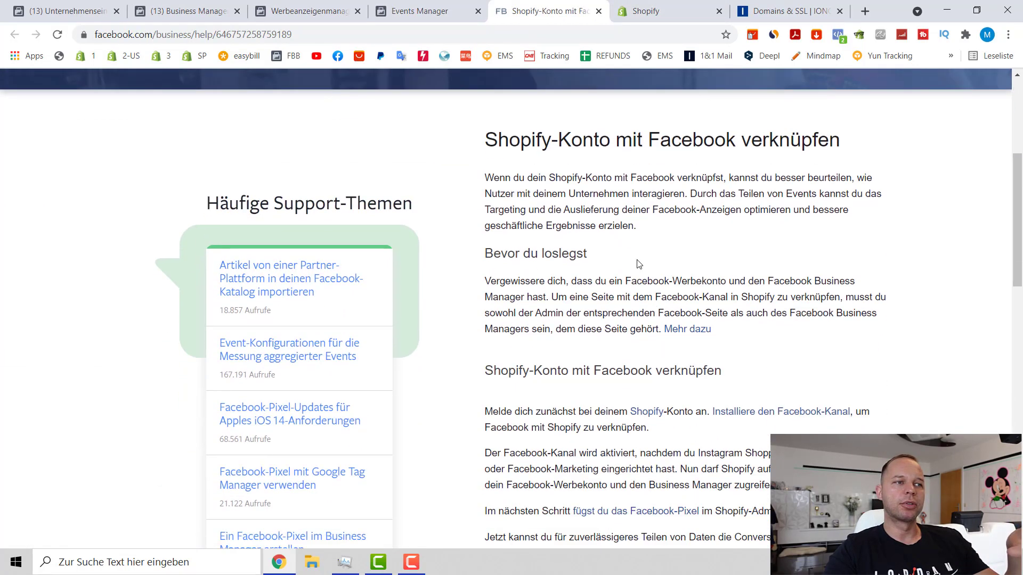
{"action": "scroll", "coordinate": [637, 293], "scroll_direction": "down", "scroll_amount": 5}
{"action": "scroll", "coordinate": [588, 286], "scroll_direction": "up", "scroll_amount": 4}
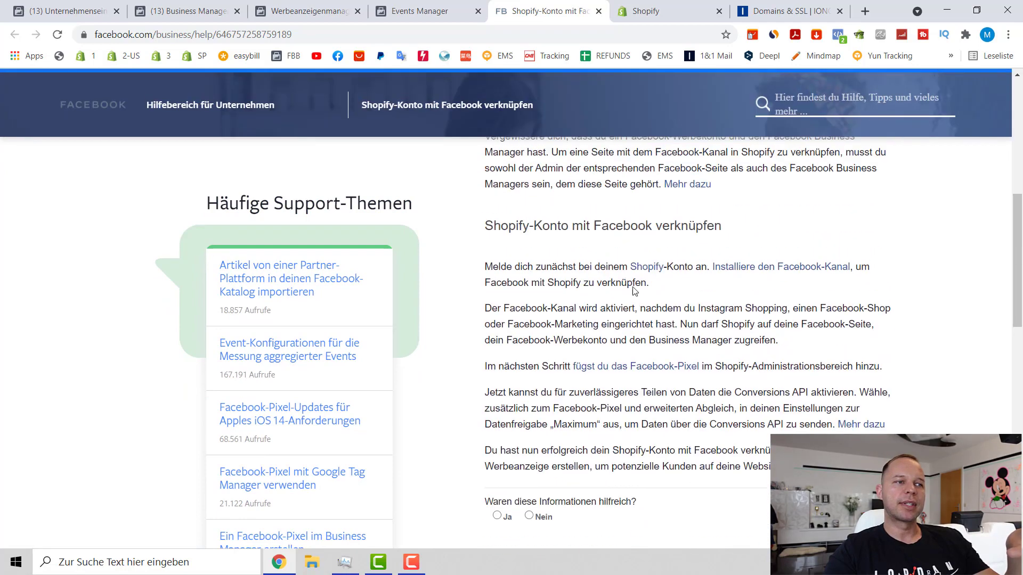
{"action": "scroll", "coordinate": [588, 287], "scroll_direction": "down", "scroll_amount": 9}
{"action": "scroll", "coordinate": [593, 346], "scroll_direction": "up", "scroll_amount": 7}
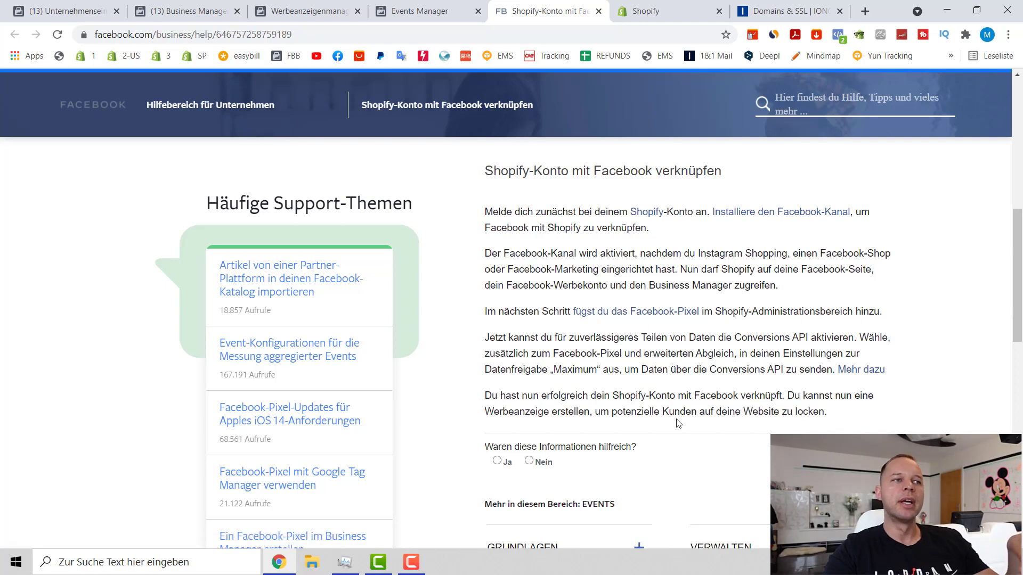
{"action": "left_click_drag", "start_coordinate": [555, 371], "coordinate": [625, 371]}
{"action": "right_click", "coordinate": [624, 372]}
{"action": "left_click", "coordinate": [562, 365]}
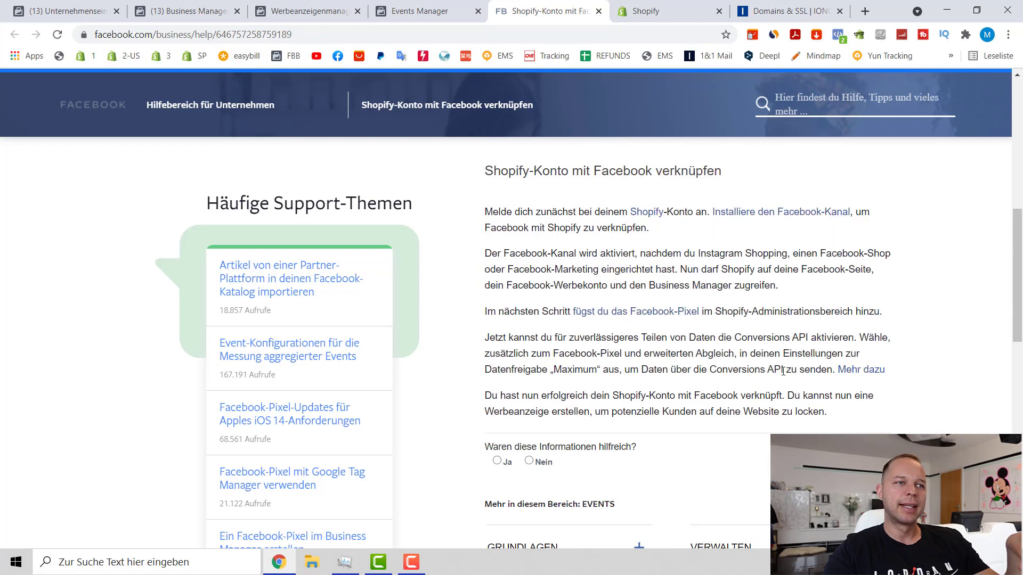
{"action": "left_click_drag", "start_coordinate": [741, 353], "coordinate": [833, 367]}
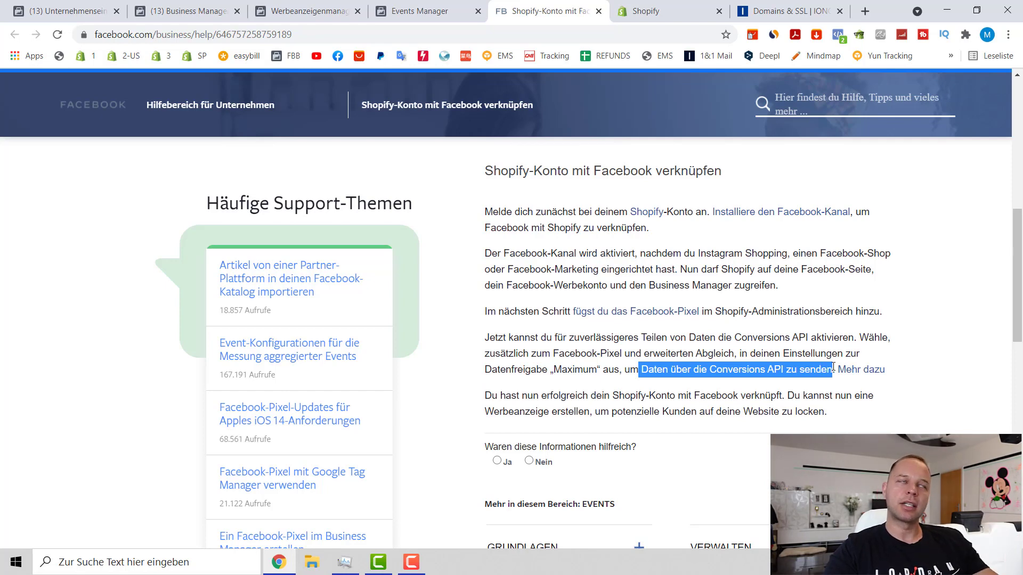
Step: Return to Events Manager, mark the Shopify setup as completed and proceed past the pixel verification to the Bestätigung stage
{"action": "left_click", "coordinate": [443, 6]}
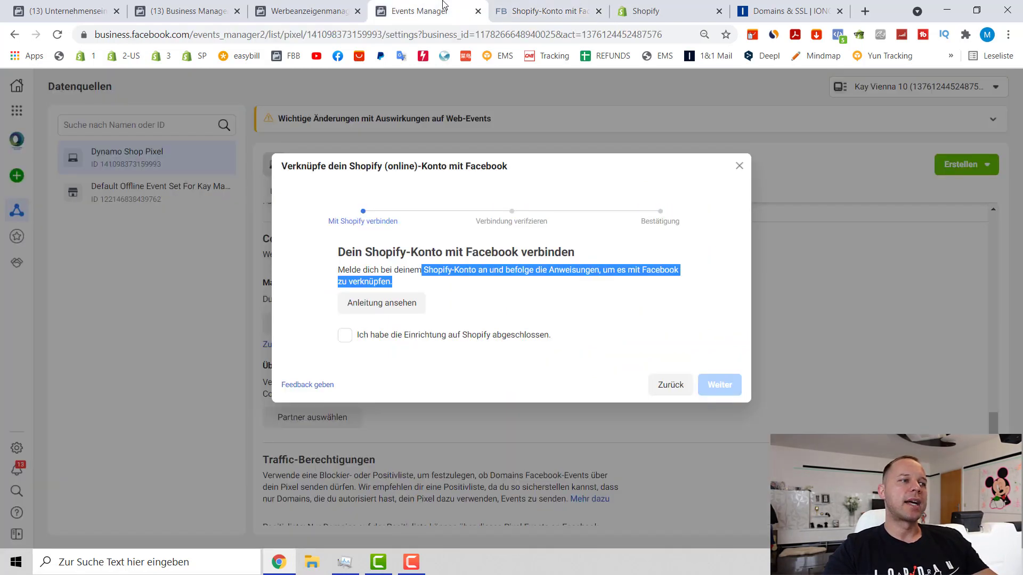
{"action": "left_click", "coordinate": [344, 335]}
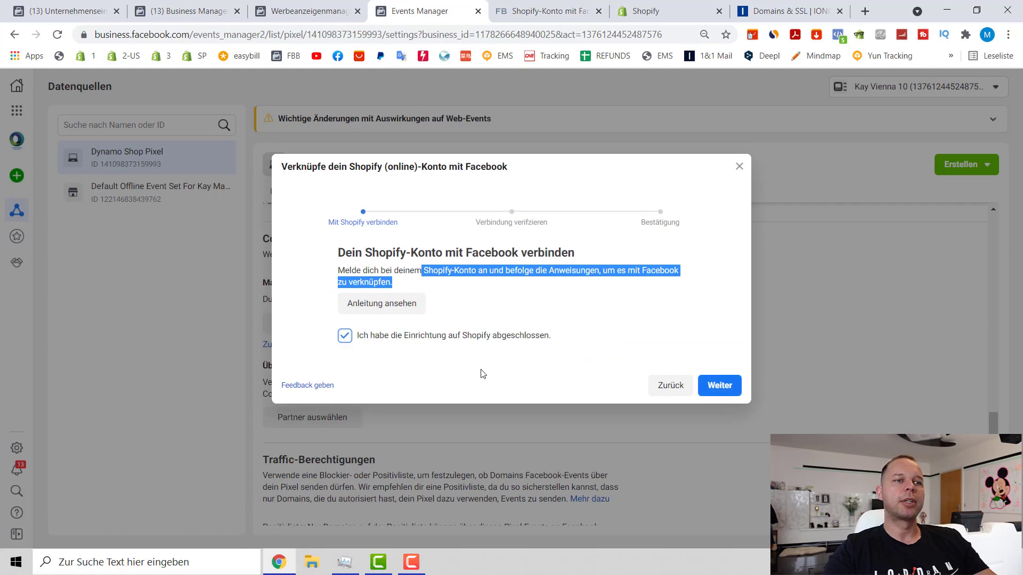
{"action": "left_click", "coordinate": [719, 386]}
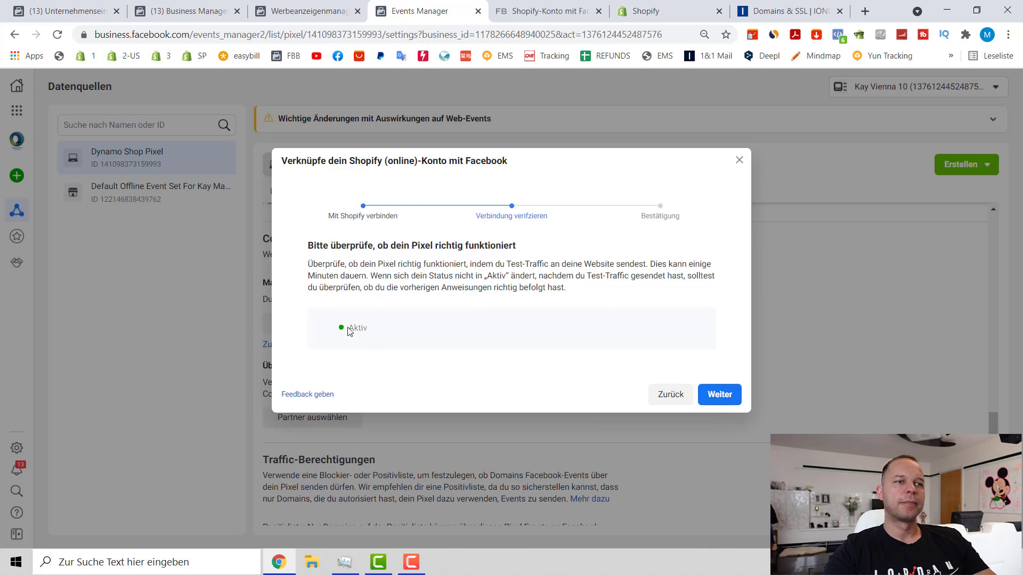
{"action": "left_click", "coordinate": [717, 394]}
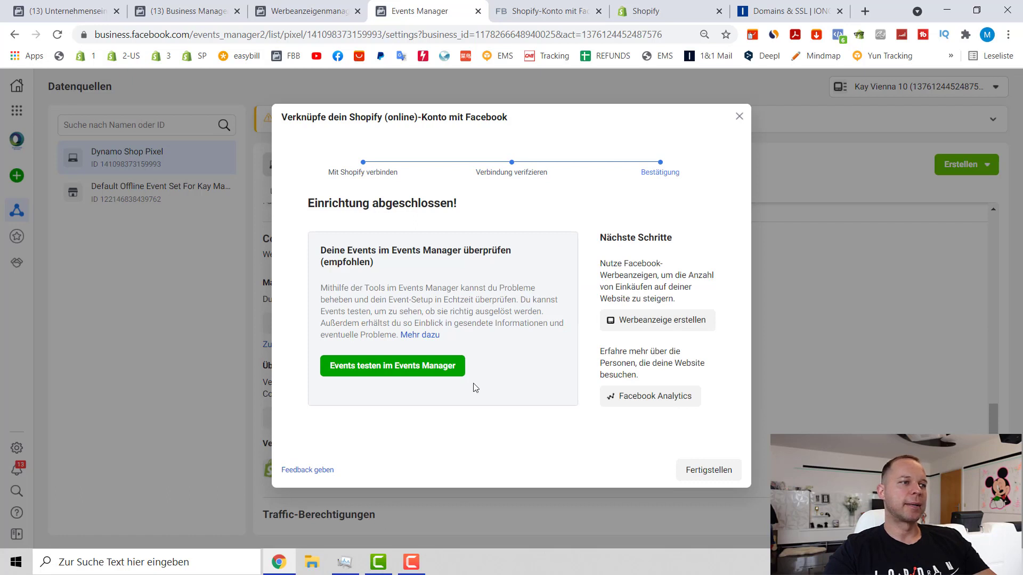
Step: Open event testing in Events Manager and go through the aggregated event measurement introduction to the Web-Event-Konfigurationen
{"action": "left_click", "coordinate": [369, 373]}
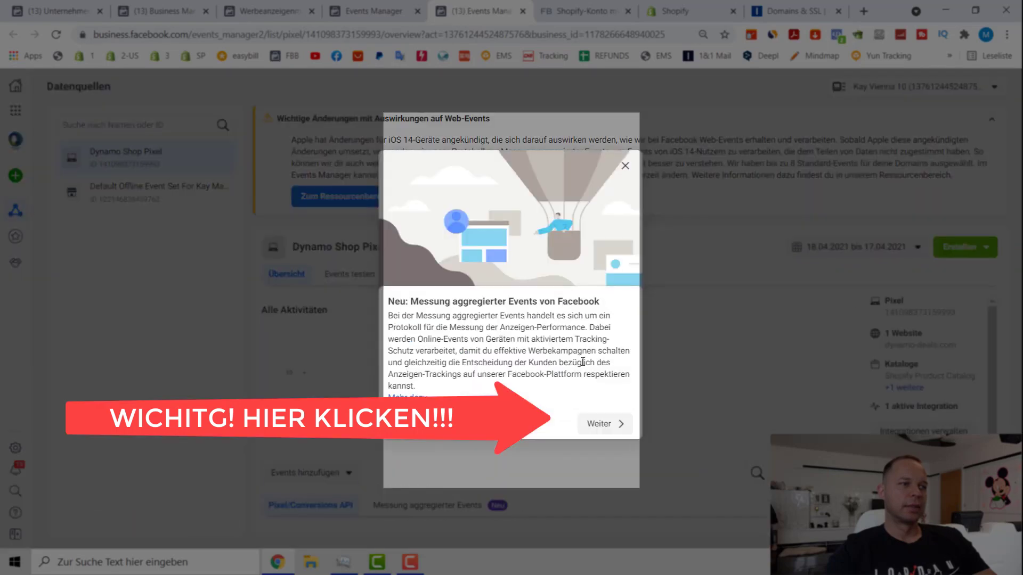
{"action": "left_click", "coordinate": [607, 433]}
{"action": "left_click", "coordinate": [610, 457]}
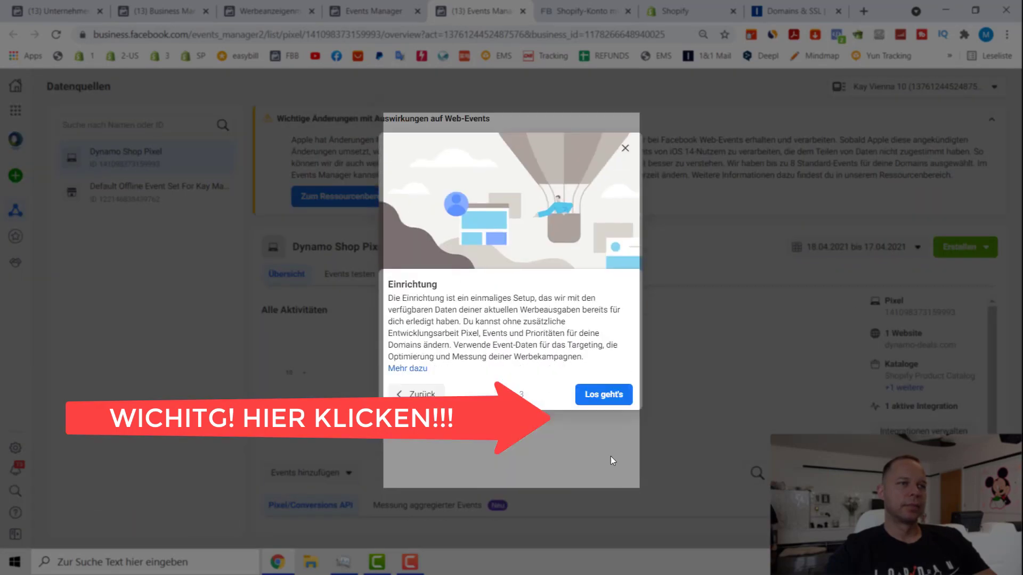
{"action": "left_click", "coordinate": [601, 400]}
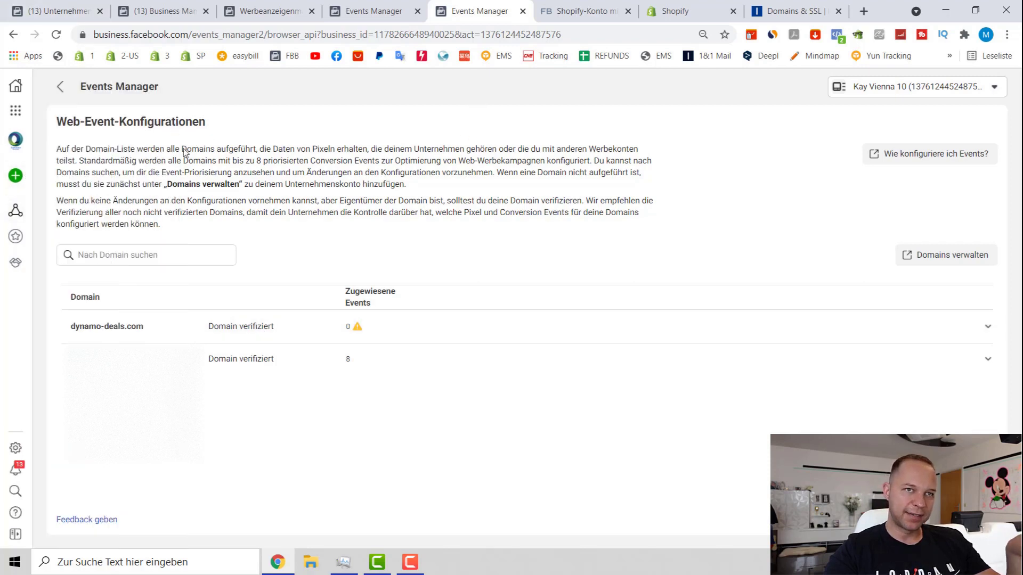
Step: Open event management for dynamo-deals.com, read the notice on iOS 14 configuration changes and proceed to editing
{"action": "left_click", "coordinate": [264, 325]}
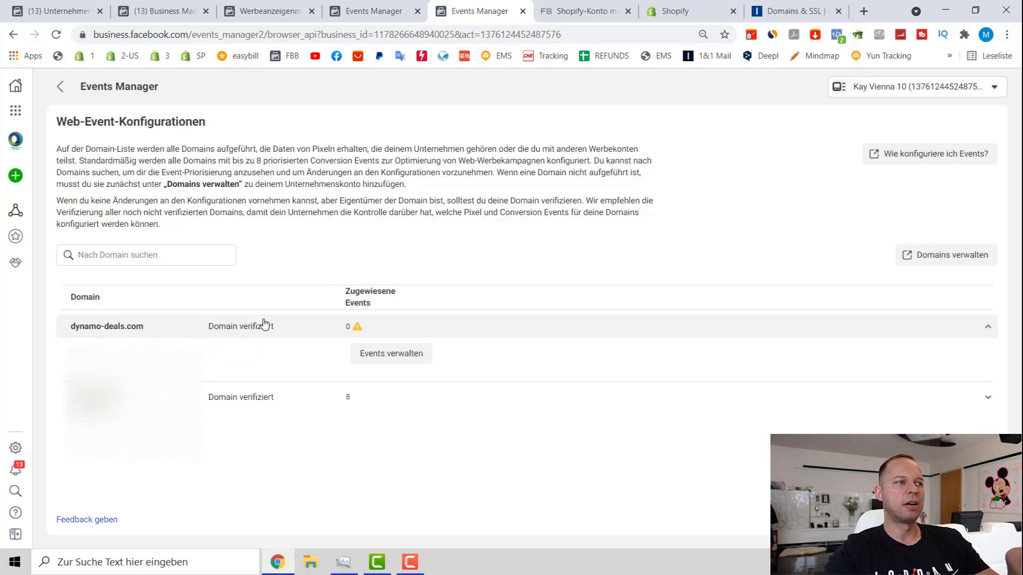
{"action": "left_click", "coordinate": [413, 360]}
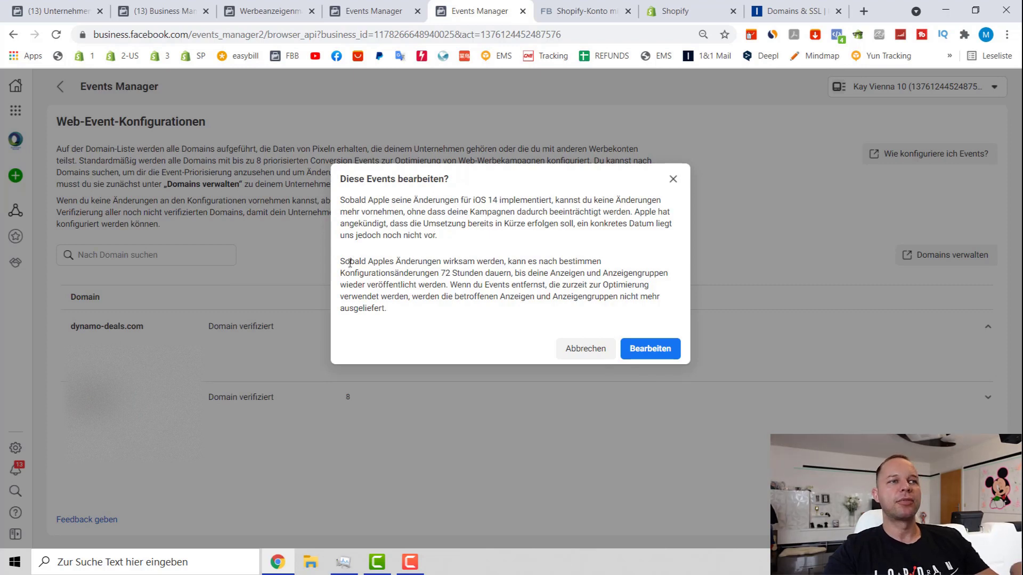
{"action": "left_click_drag", "start_coordinate": [344, 266], "coordinate": [470, 271]}
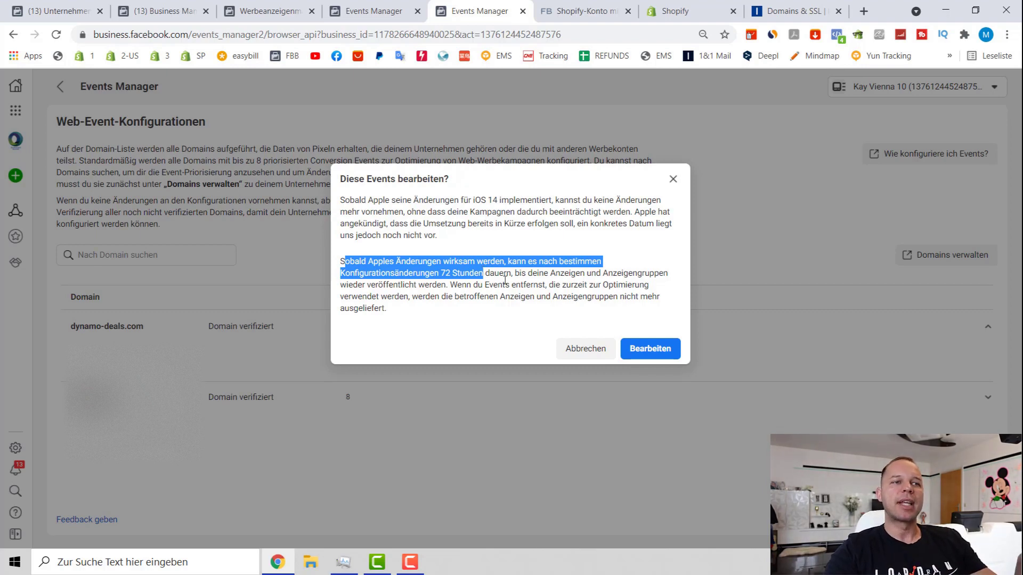
{"action": "left_click", "coordinate": [672, 353]}
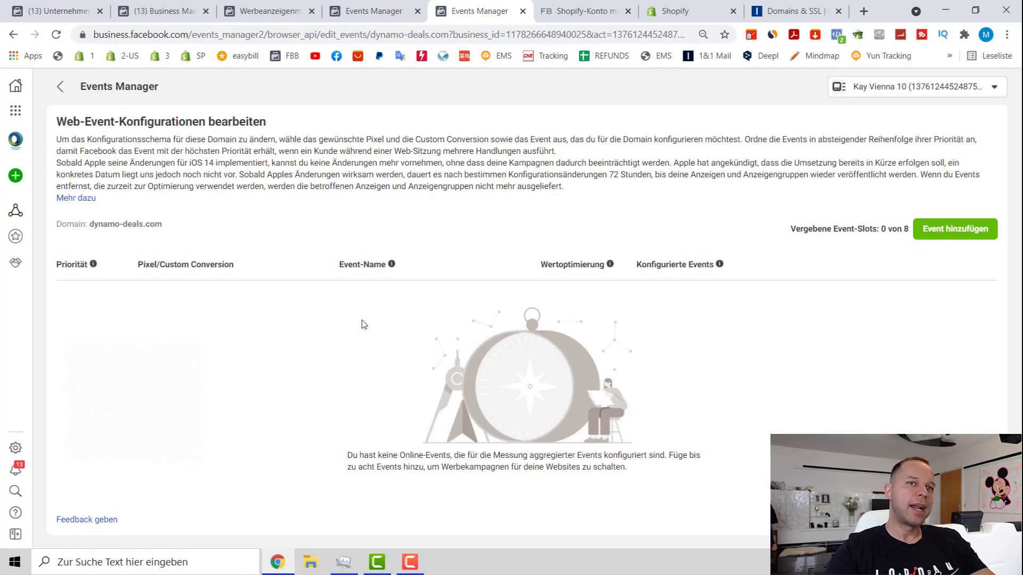
Step: Add a highest-priority event for dynamo-deals.com using the Dynamo Shop Pixel and the purchase event Kaufen
{"action": "left_click", "coordinate": [942, 238]}
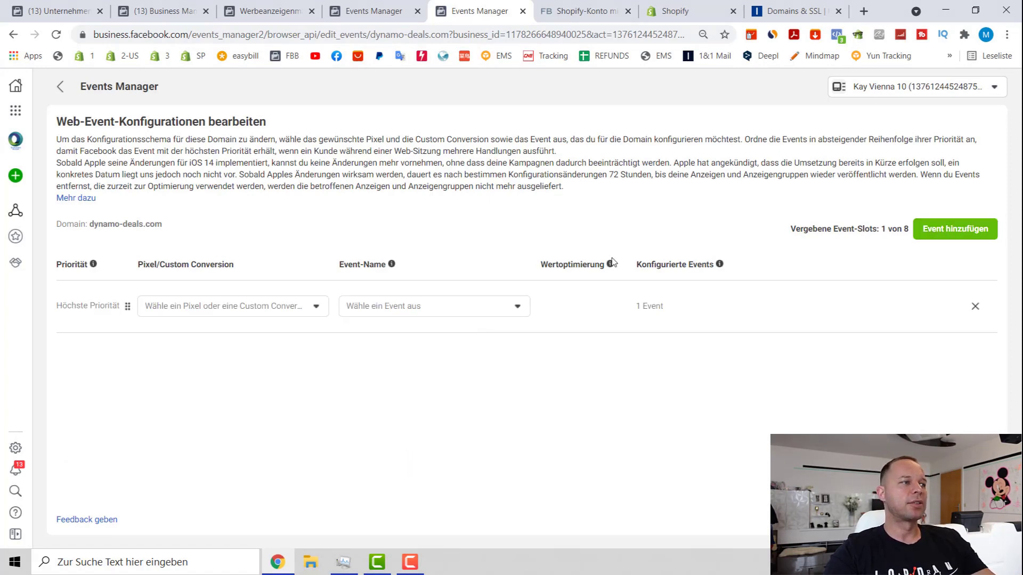
{"action": "left_click", "coordinate": [261, 308]}
{"action": "left_click", "coordinate": [260, 307]}
{"action": "left_click", "coordinate": [260, 306]}
{"action": "left_click", "coordinate": [229, 405]}
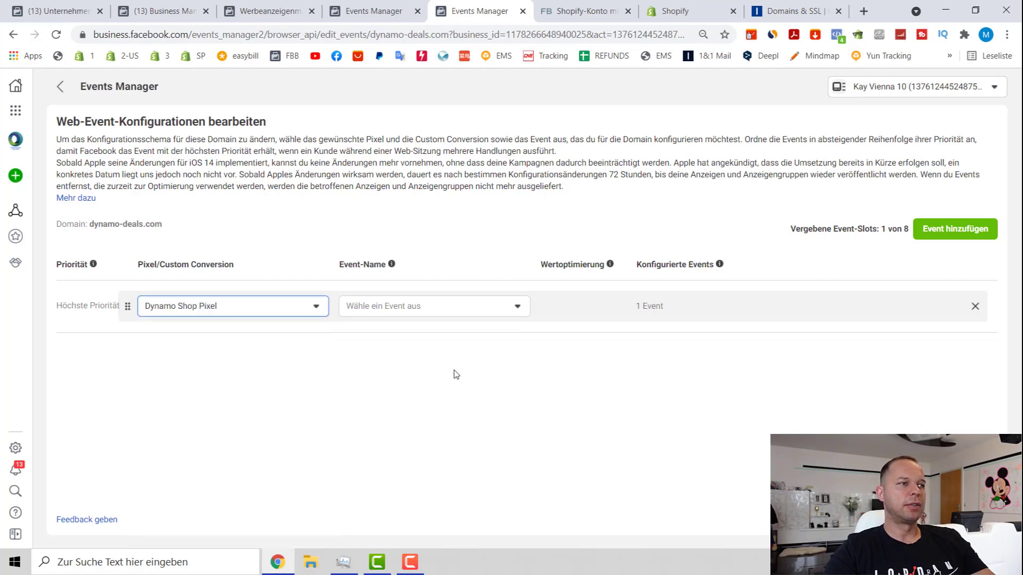
{"action": "left_click", "coordinate": [449, 312]}
{"action": "scroll", "coordinate": [442, 426], "scroll_direction": "down", "scroll_amount": 3}
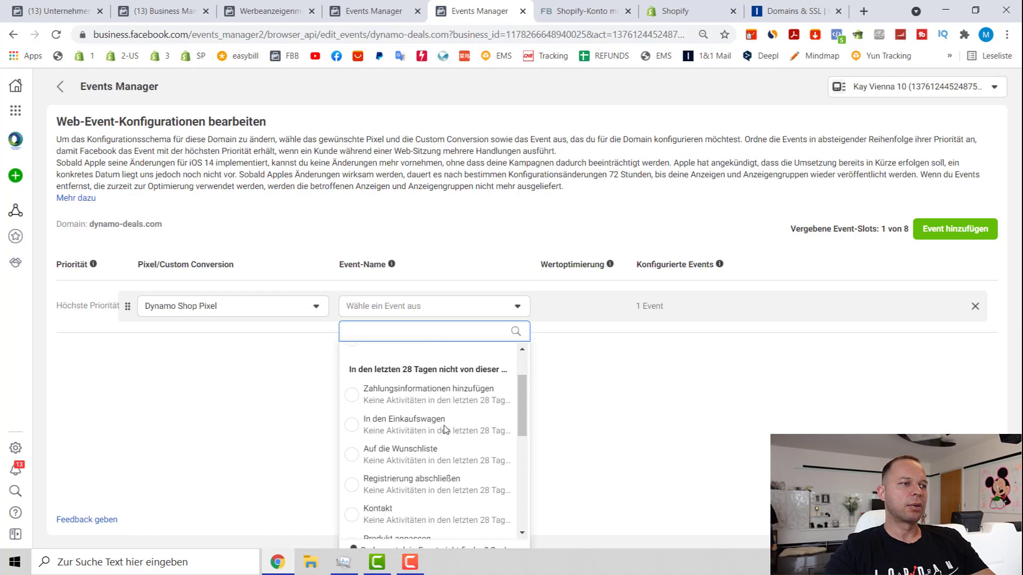
{"action": "scroll", "coordinate": [445, 434], "scroll_direction": "down", "scroll_amount": 2}
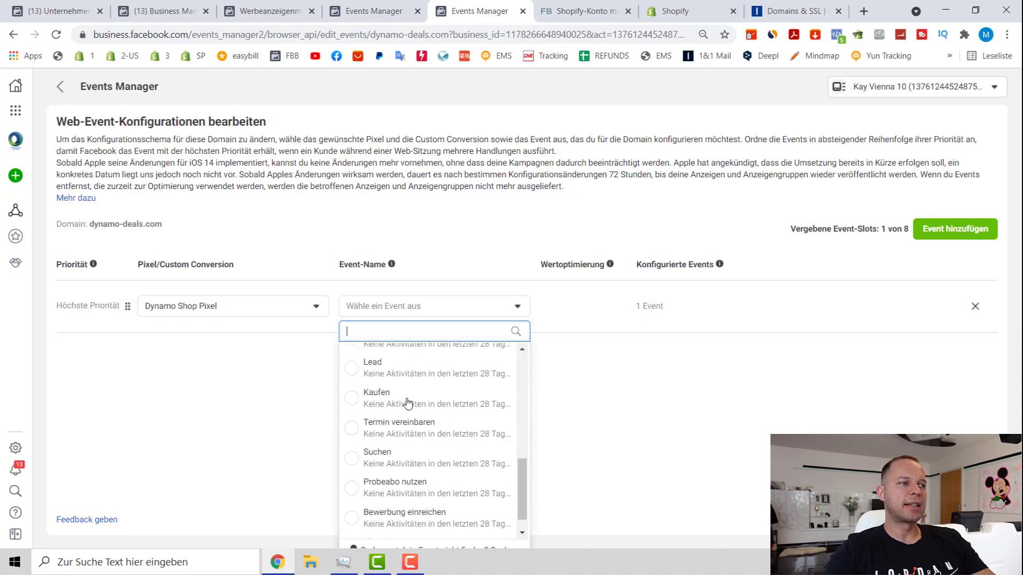
{"action": "left_click", "coordinate": [406, 400]}
{"action": "mouse_move", "coordinate": [549, 313]}
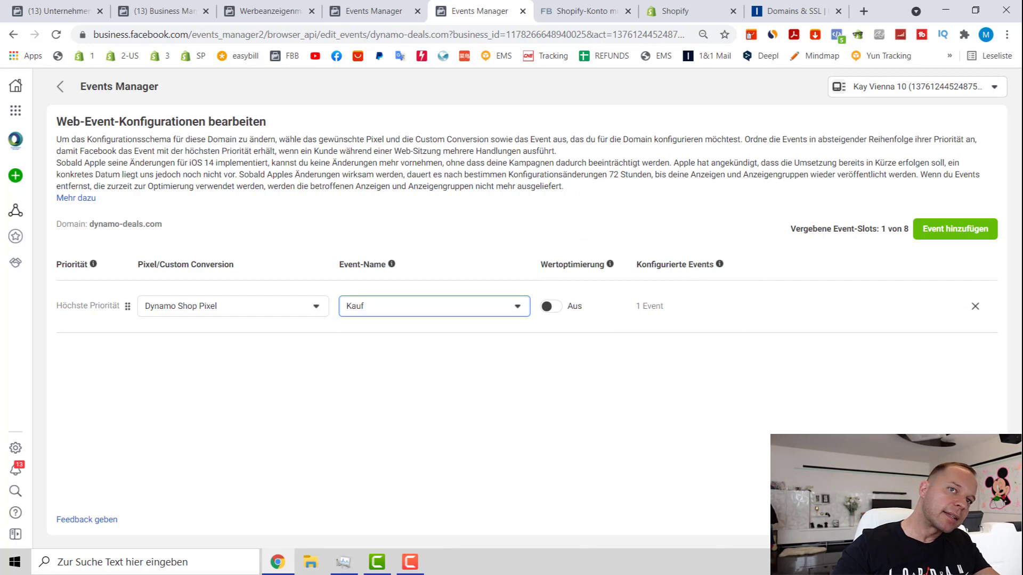
Step: Add a second event below Kauf using the Dynamo Shop Pixel and the event Content ansehen
{"action": "left_click", "coordinate": [953, 229]}
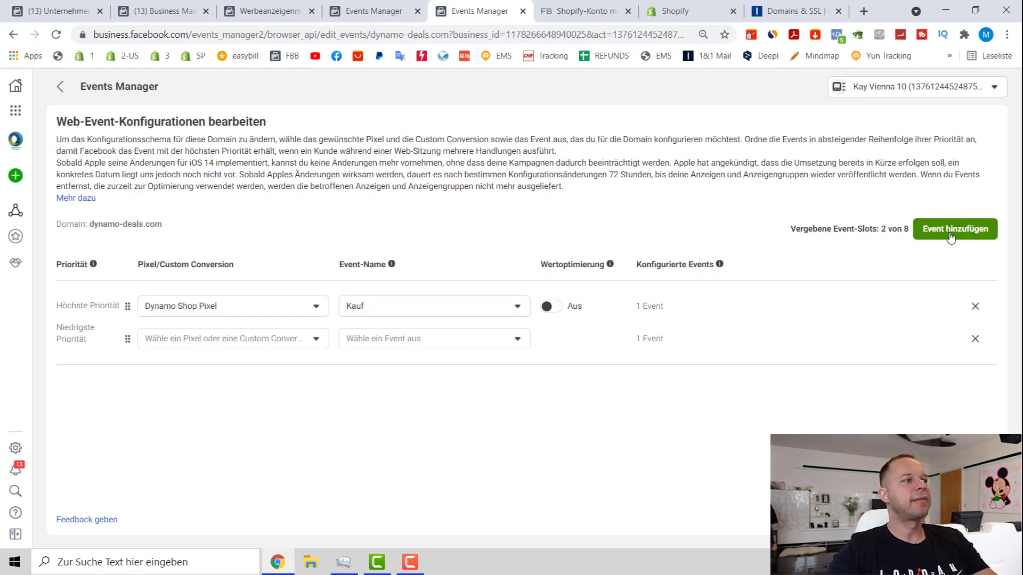
{"action": "left_click", "coordinate": [183, 344]}
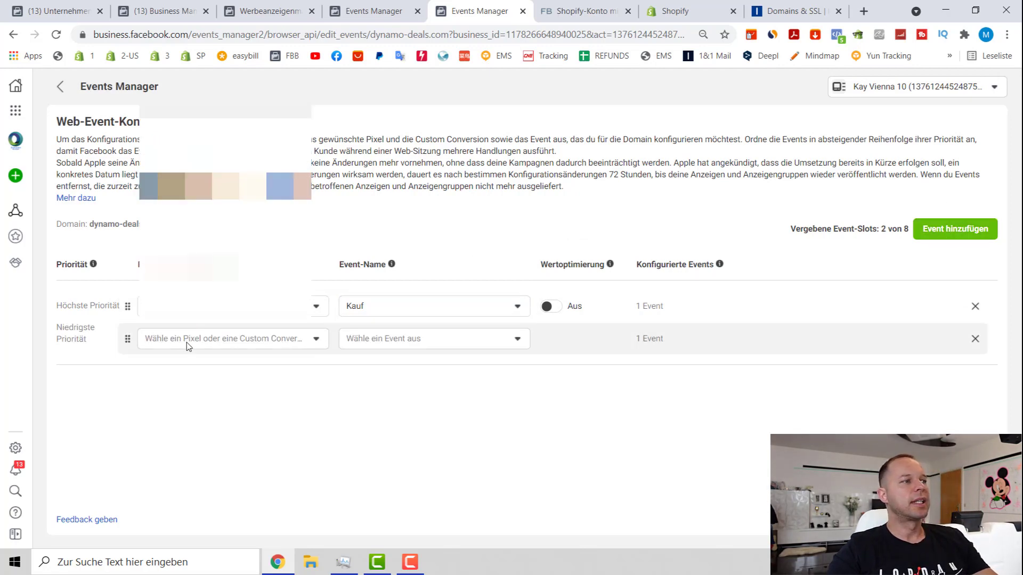
{"action": "left_click", "coordinate": [192, 345]}
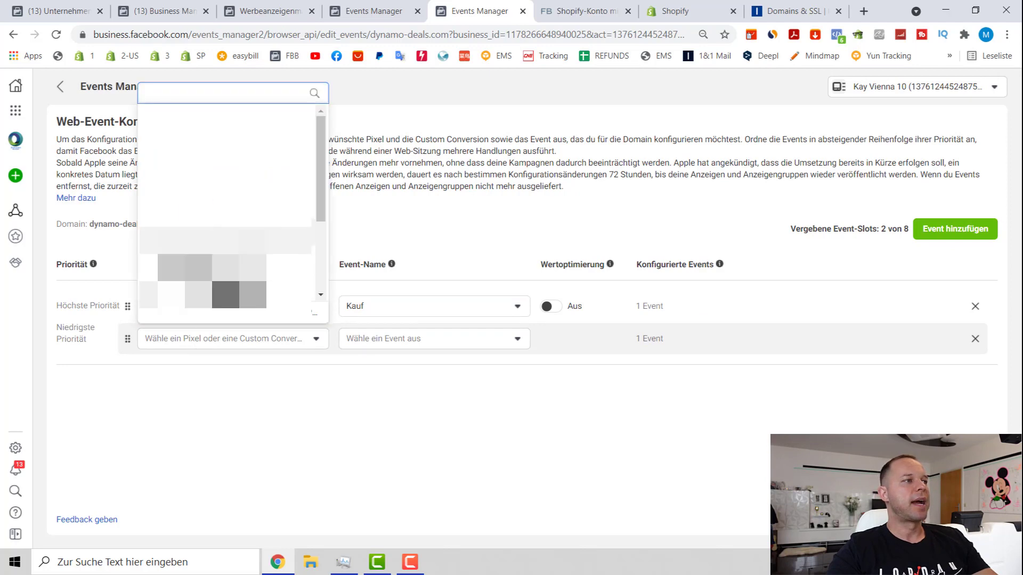
{"action": "left_click", "coordinate": [293, 307]}
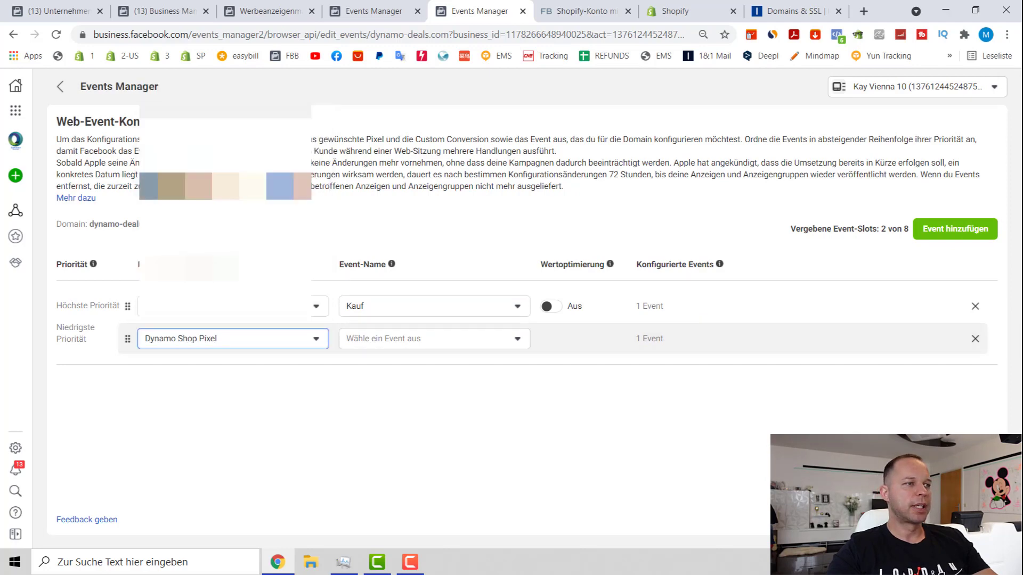
{"action": "left_click", "coordinate": [402, 339]}
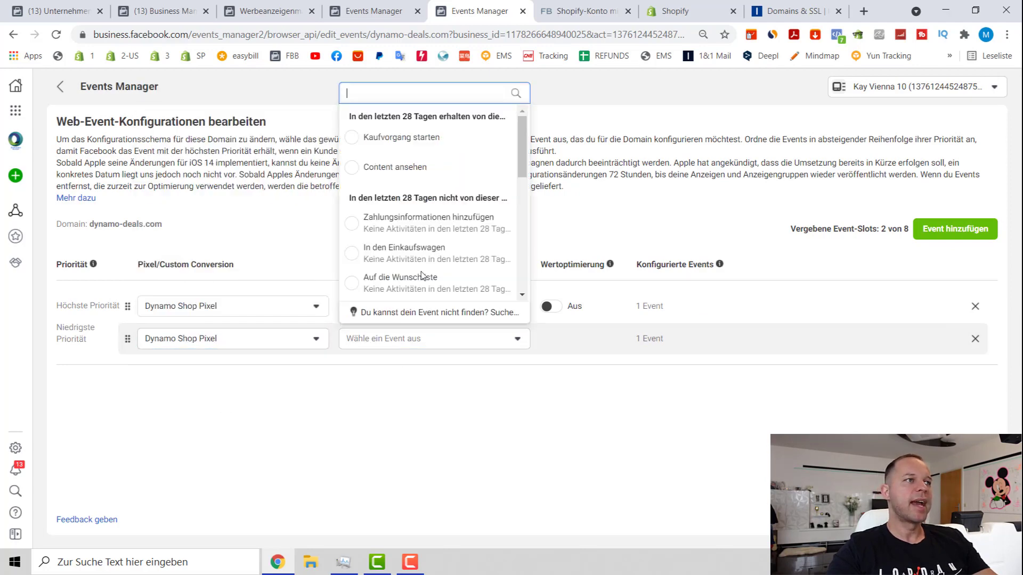
{"action": "left_click", "coordinate": [404, 171]}
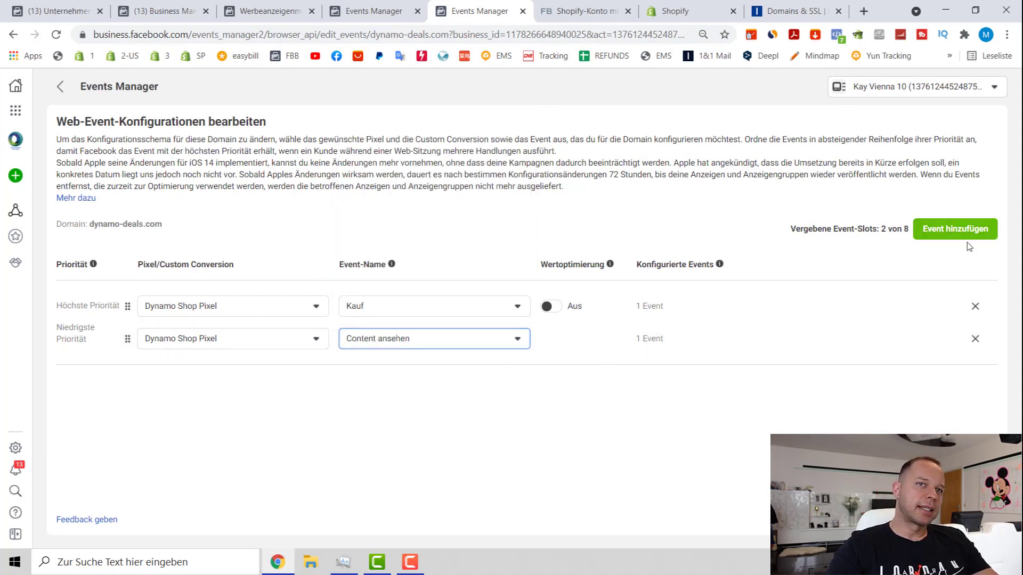
Step: Add a Dynamo Shop Pixel event for Kaufvorgang starten and rank it directly above Content ansehen
{"action": "left_click", "coordinate": [942, 229]}
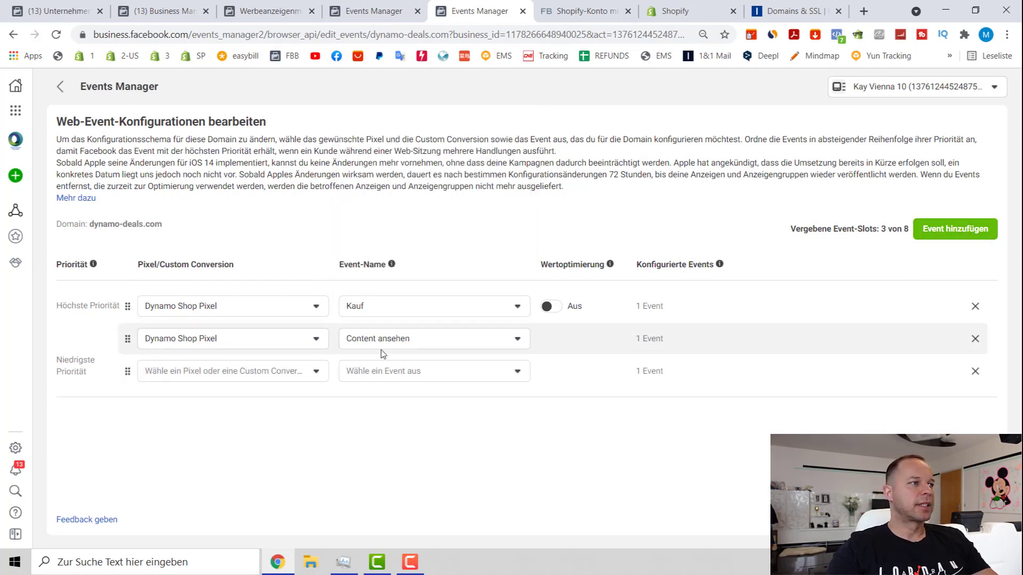
{"action": "left_click", "coordinate": [291, 381]}
{"action": "left_click", "coordinate": [192, 319]}
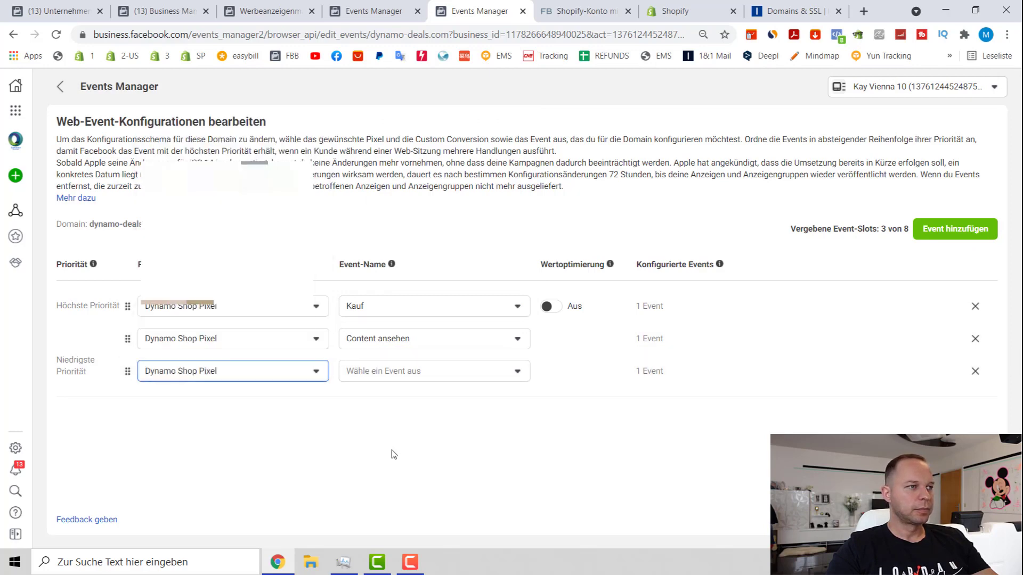
{"action": "left_click", "coordinate": [393, 376]}
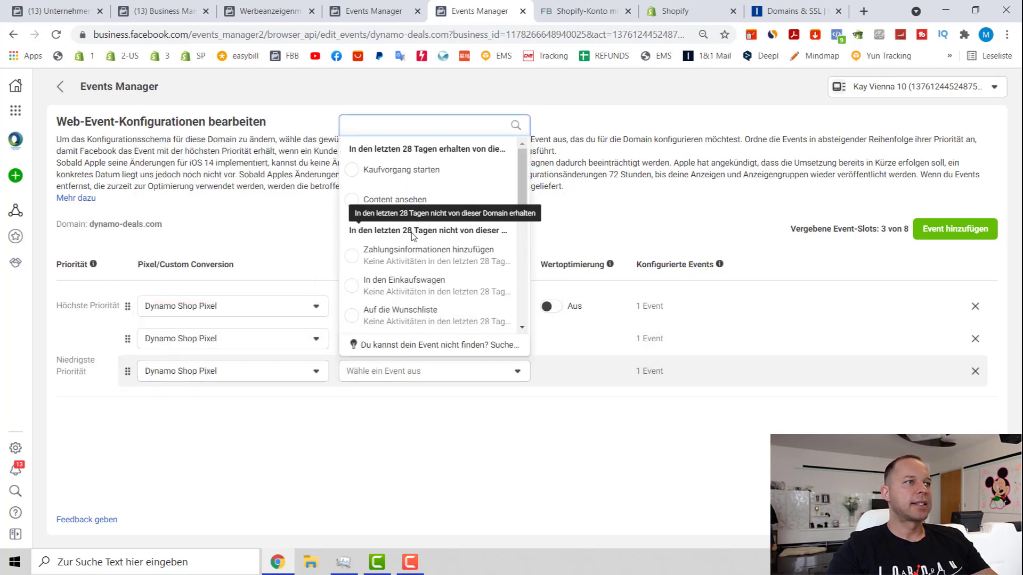
{"action": "left_click", "coordinate": [381, 171]}
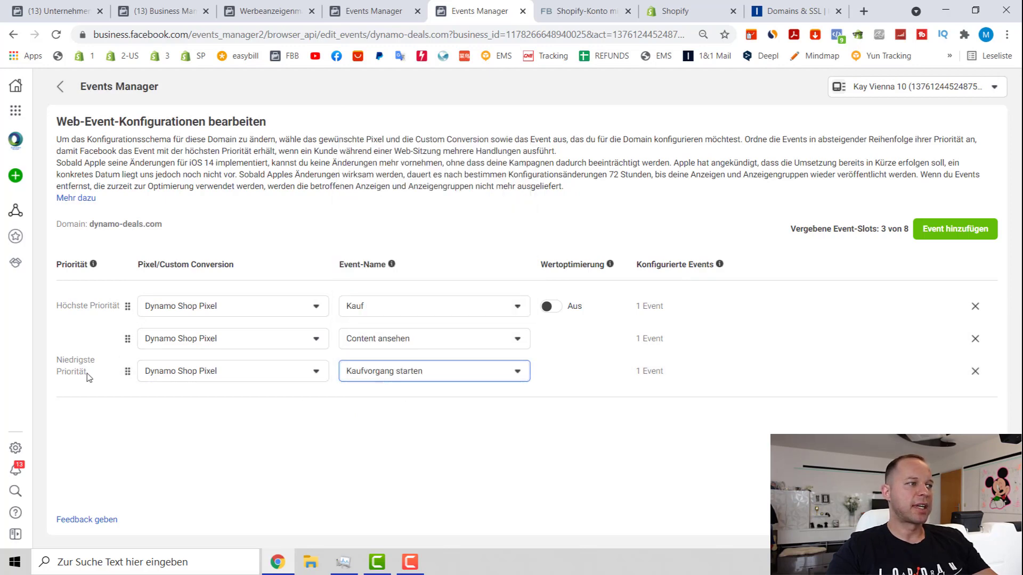
{"action": "left_click_drag", "start_coordinate": [128, 371], "coordinate": [126, 341]}
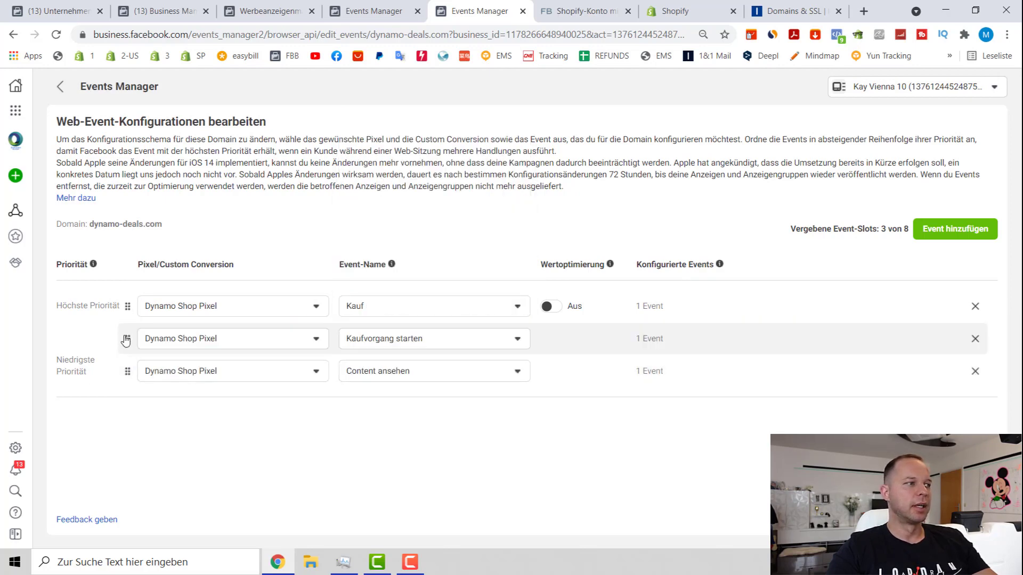
Step: Add a Dynamo Shop Pixel event for In den Einkaufswagen and rank it between Kaufvorgang starten and Content ansehen
{"action": "left_click", "coordinate": [929, 238]}
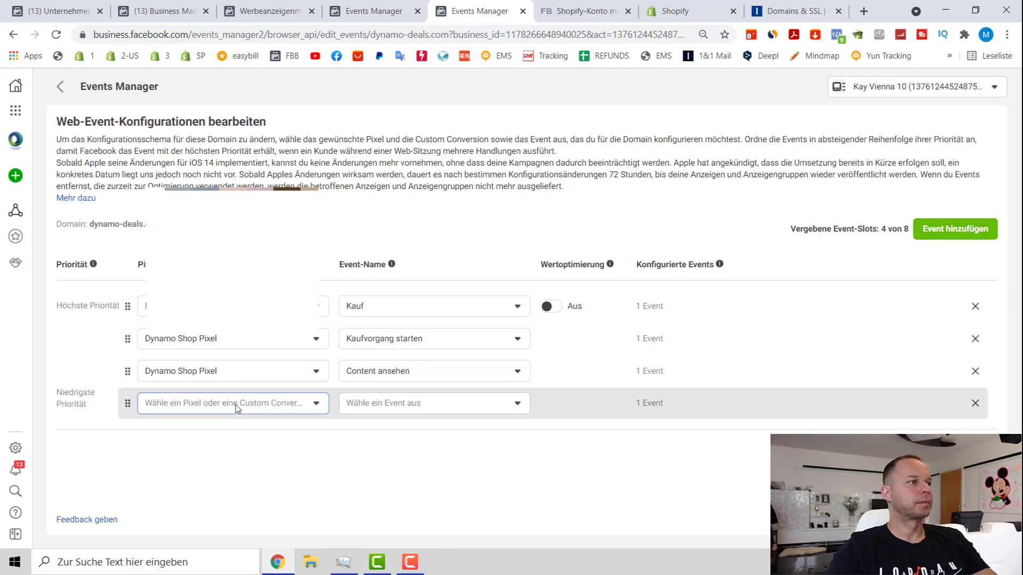
{"action": "left_click", "coordinate": [236, 408]}
{"action": "left_click", "coordinate": [229, 231]}
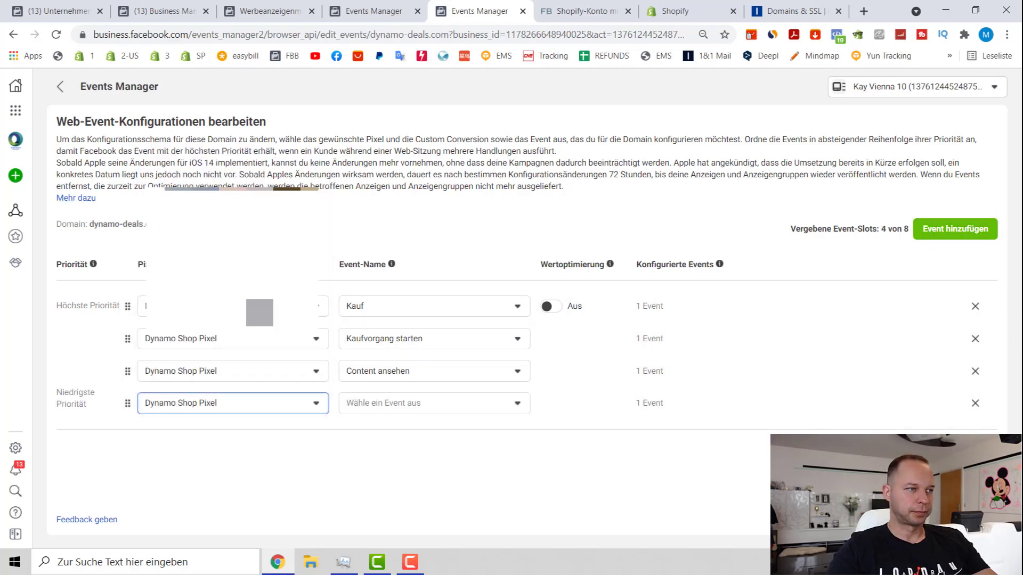
{"action": "left_click", "coordinate": [376, 407]}
{"action": "scroll", "coordinate": [397, 266], "scroll_direction": "down", "scroll_amount": 2}
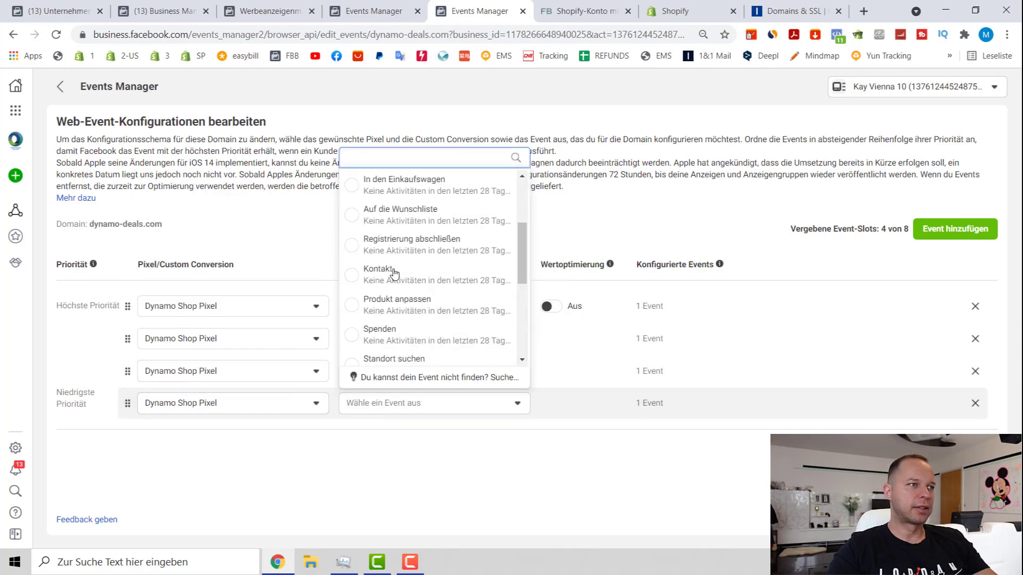
{"action": "scroll", "coordinate": [426, 320], "scroll_direction": "down", "scroll_amount": 3}
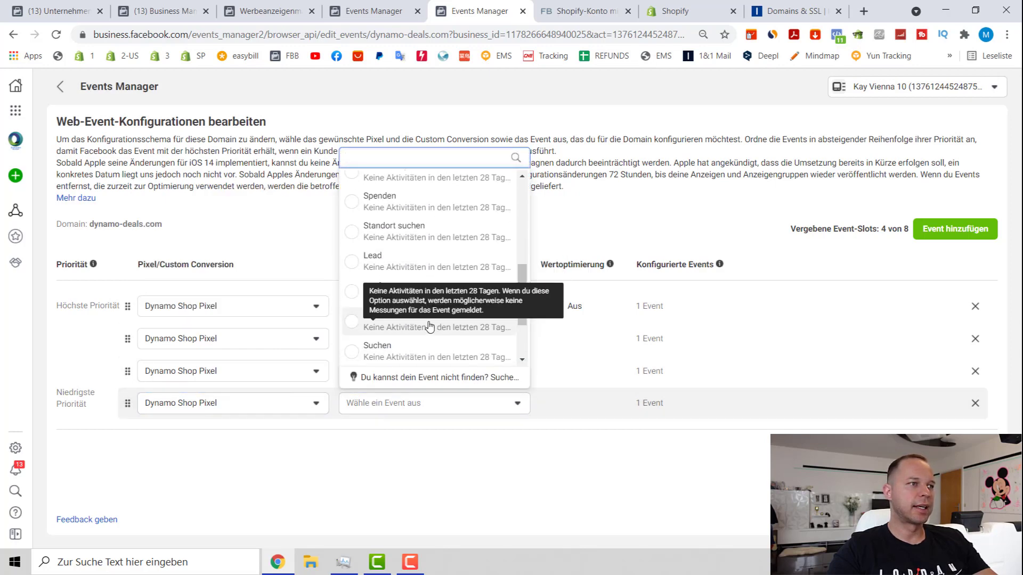
{"action": "scroll", "coordinate": [427, 333], "scroll_direction": "down", "scroll_amount": 3}
{"action": "scroll", "coordinate": [424, 334], "scroll_direction": "up", "scroll_amount": 6}
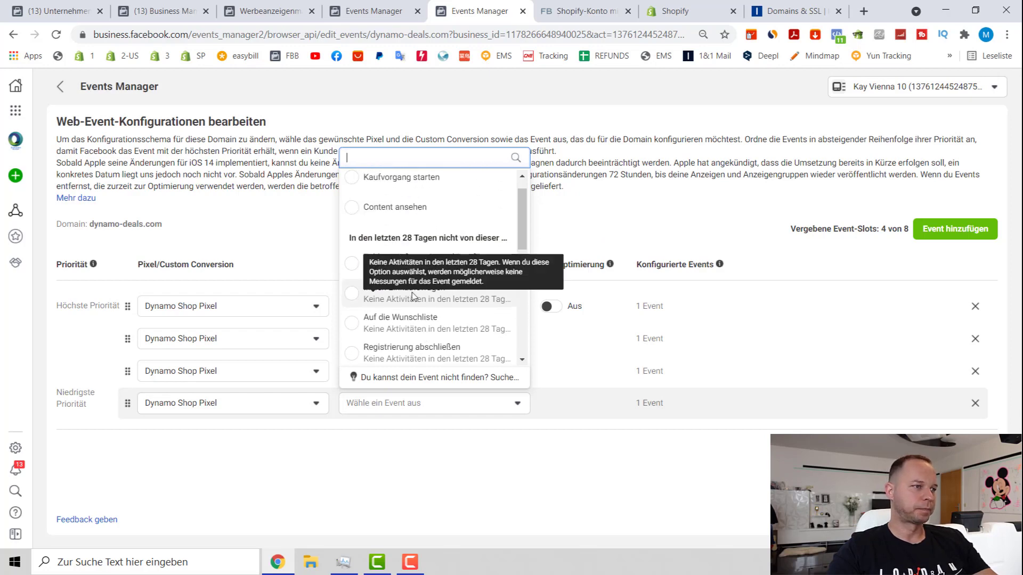
{"action": "left_click", "coordinate": [414, 298]}
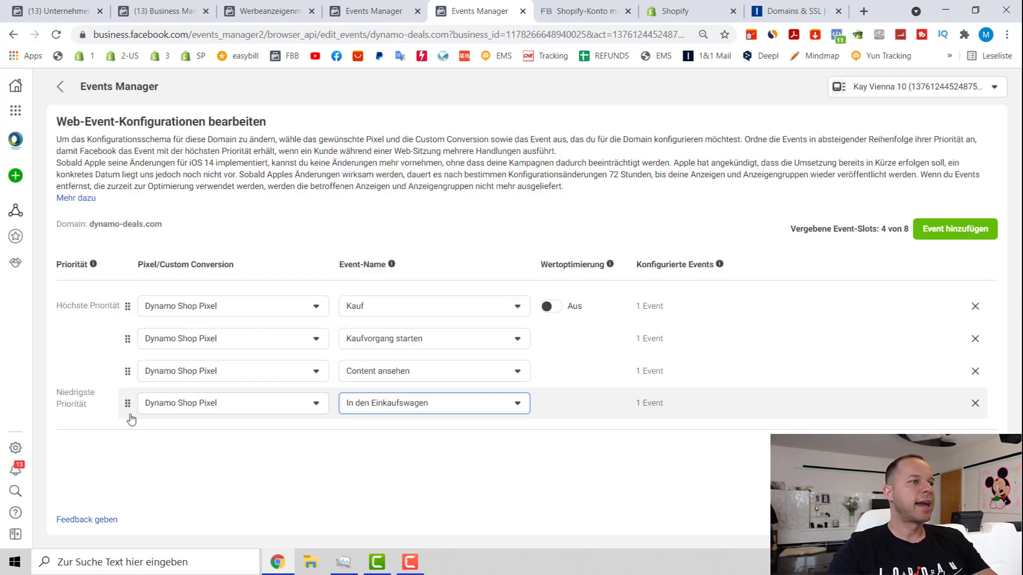
{"action": "left_click_drag", "start_coordinate": [127, 403], "coordinate": [126, 369]}
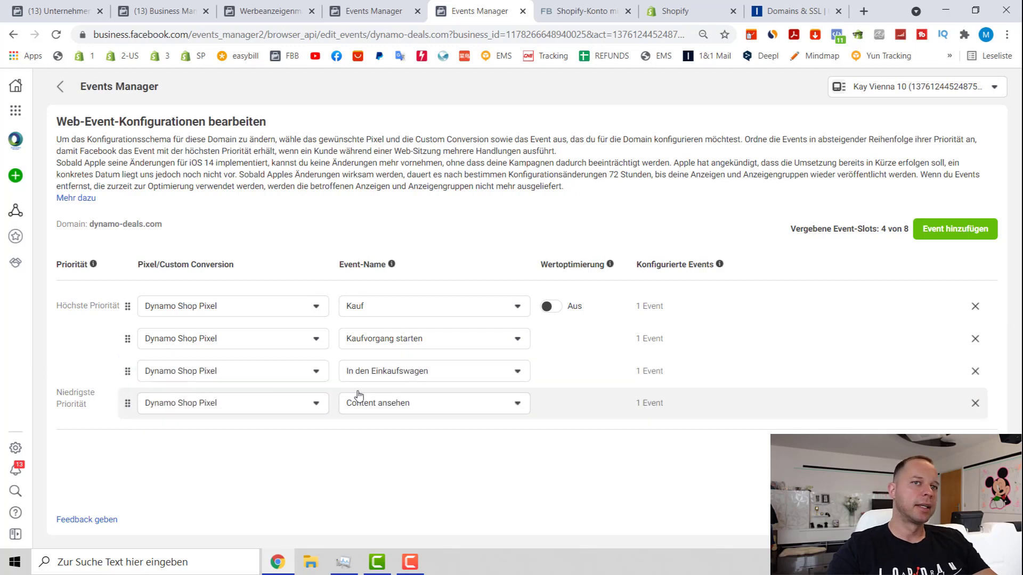
Step: Add a Dynamo Shop Pixel event for Zahlungsinformationen hinzufügen and rank it directly below Kauf
{"action": "left_click", "coordinate": [948, 238]}
{"action": "left_click", "coordinate": [302, 441]}
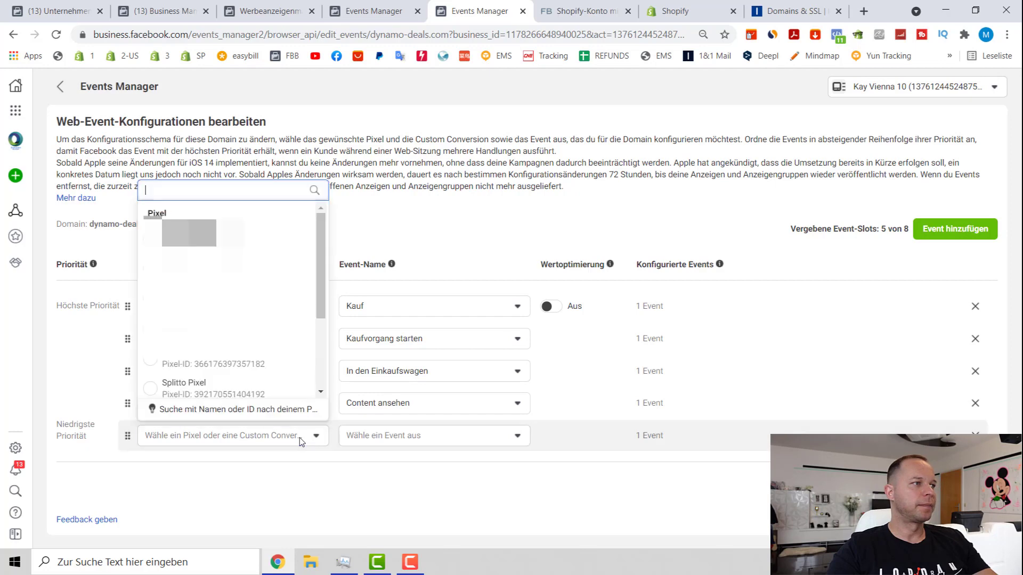
{"action": "left_click", "coordinate": [229, 260]}
{"action": "left_click", "coordinate": [391, 435]}
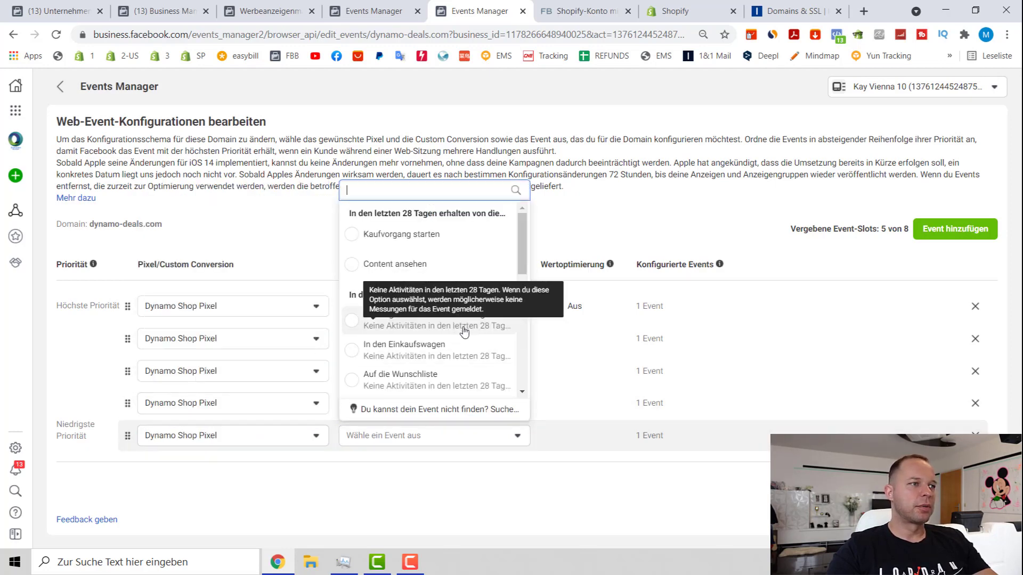
{"action": "scroll", "coordinate": [444, 346], "scroll_direction": "down", "scroll_amount": 1}
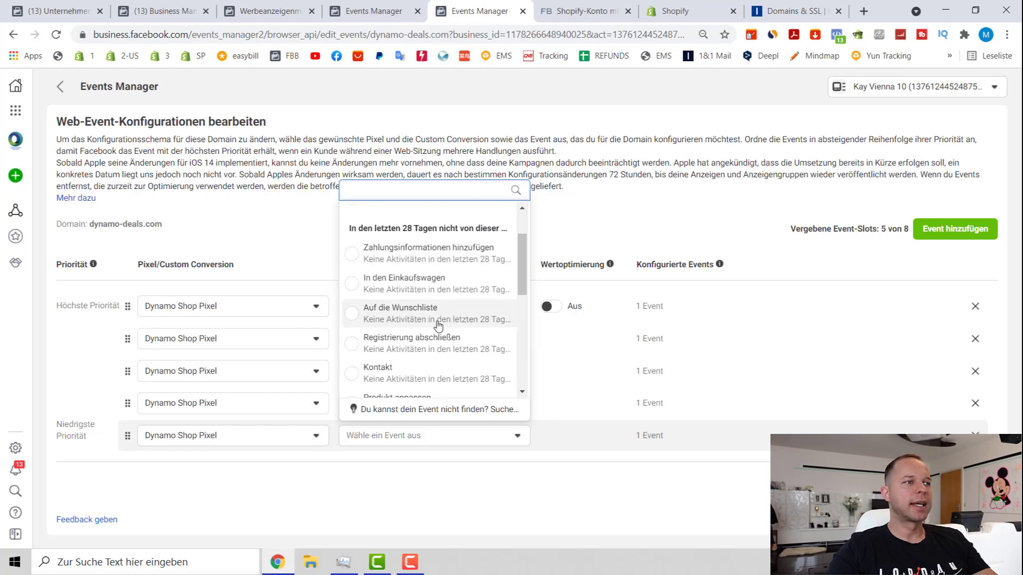
{"action": "scroll", "coordinate": [442, 349], "scroll_direction": "down", "scroll_amount": 1}
{"action": "scroll", "coordinate": [434, 339], "scroll_direction": "down", "scroll_amount": 1}
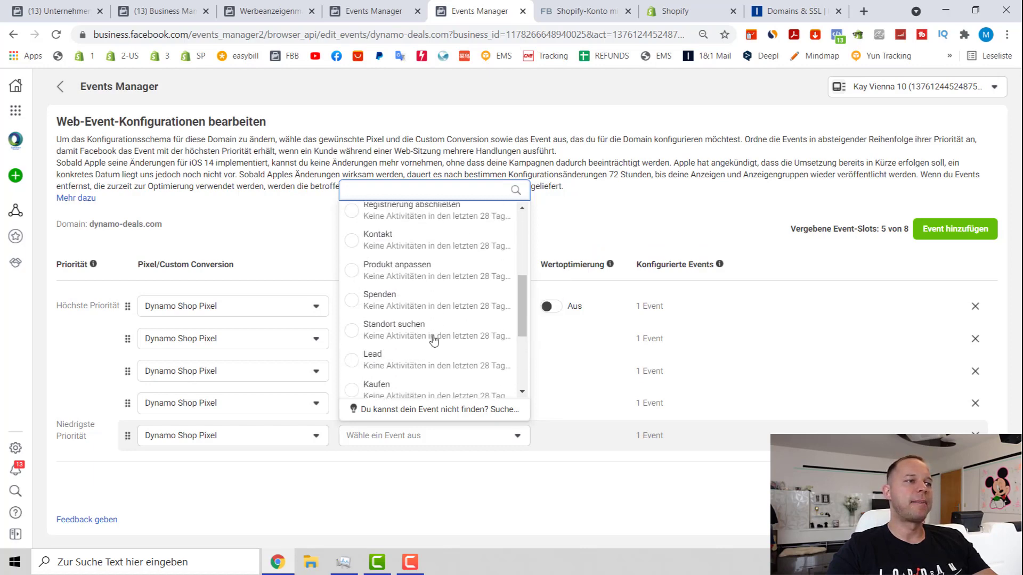
{"action": "scroll", "coordinate": [431, 342], "scroll_direction": "up", "scroll_amount": 1}
{"action": "scroll", "coordinate": [429, 345], "scroll_direction": "down", "scroll_amount": 3}
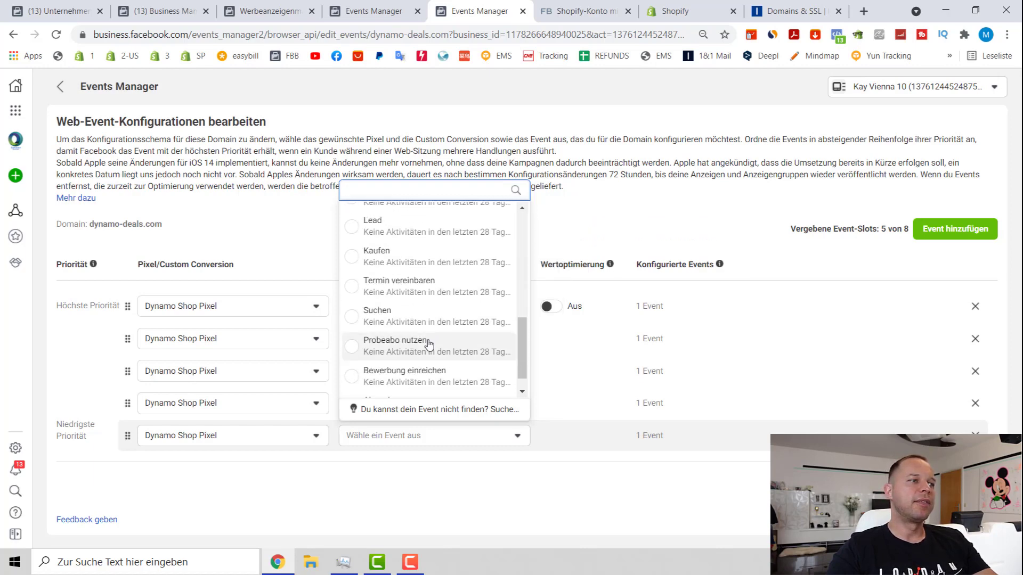
{"action": "scroll", "coordinate": [428, 345], "scroll_direction": "up", "scroll_amount": 1}
{"action": "scroll", "coordinate": [430, 344], "scroll_direction": "up", "scroll_amount": 3}
{"action": "scroll", "coordinate": [430, 344], "scroll_direction": "up", "scroll_amount": 2}
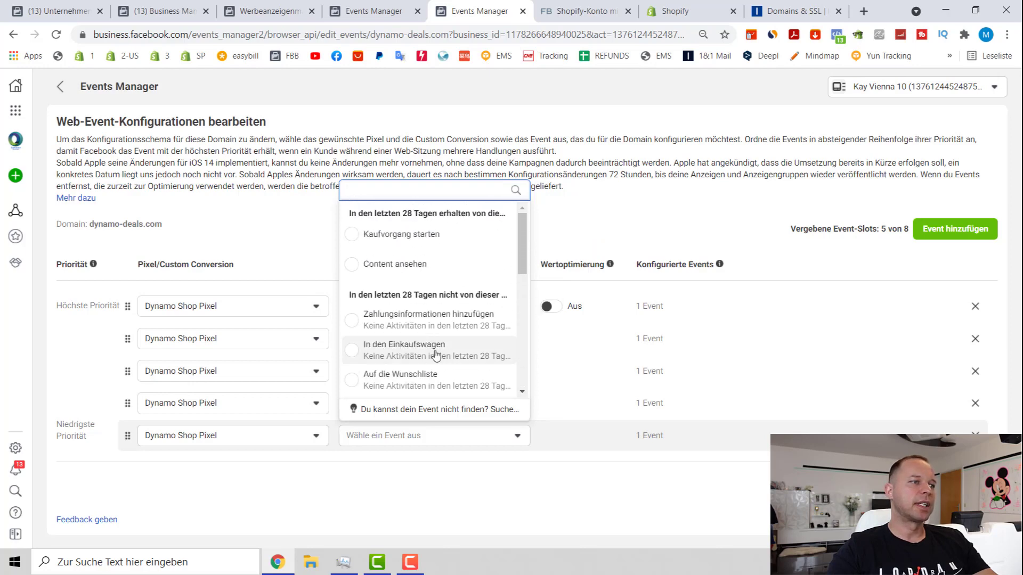
{"action": "scroll", "coordinate": [421, 319], "scroll_direction": "down", "scroll_amount": 1}
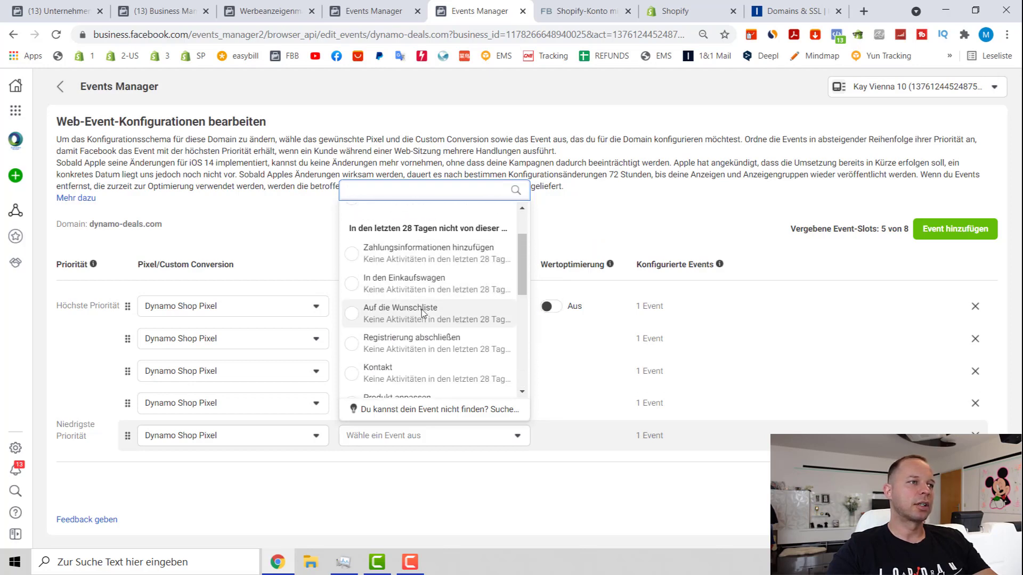
{"action": "left_click", "coordinate": [404, 260]}
{"action": "left_click_drag", "start_coordinate": [127, 438], "coordinate": [128, 341]}
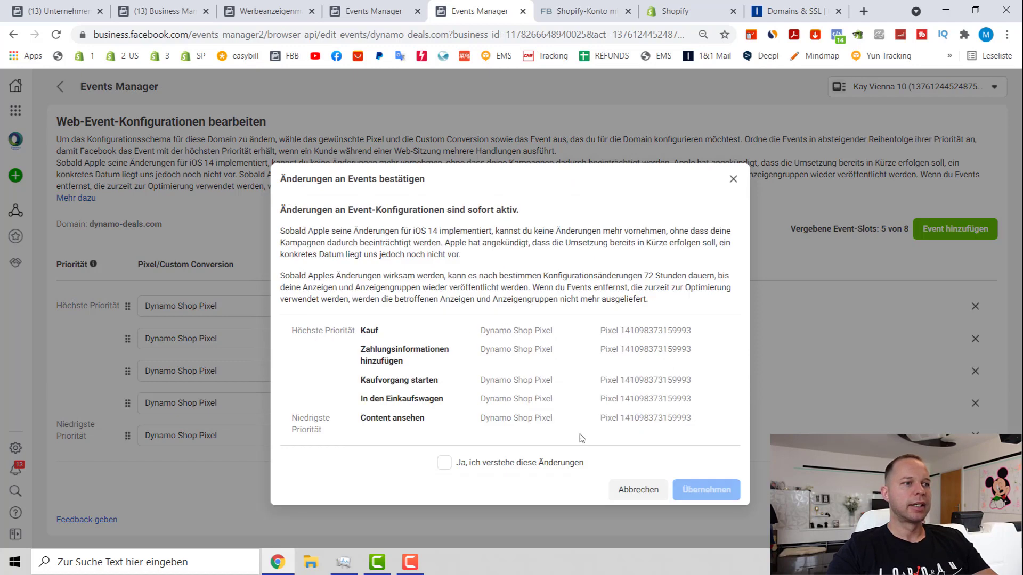
Step: Acknowledge the event configuration changes for dynamo-deals.com, apply them and close the confirmation
{"action": "left_click", "coordinate": [445, 464]}
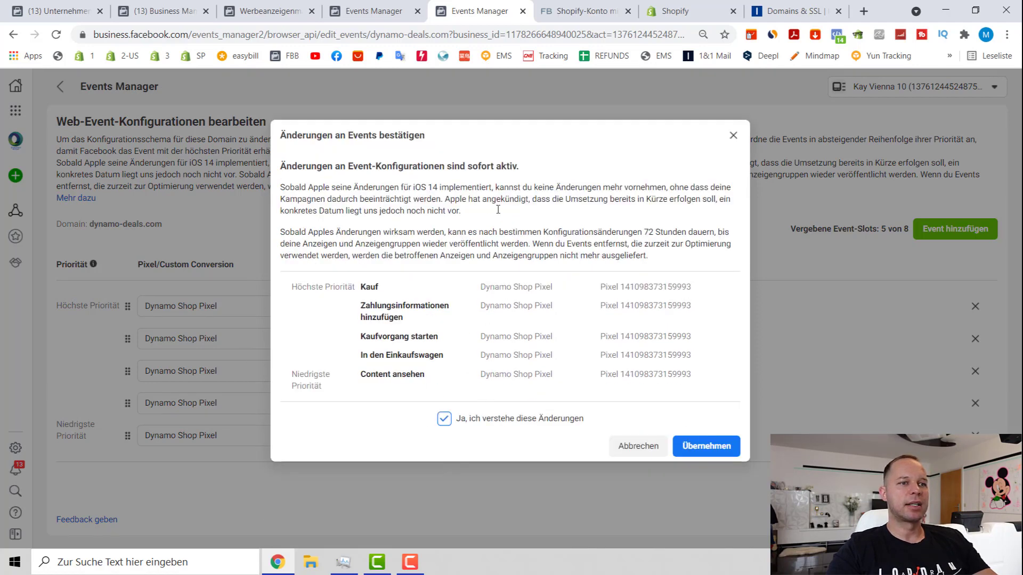
{"action": "left_click", "coordinate": [698, 447]}
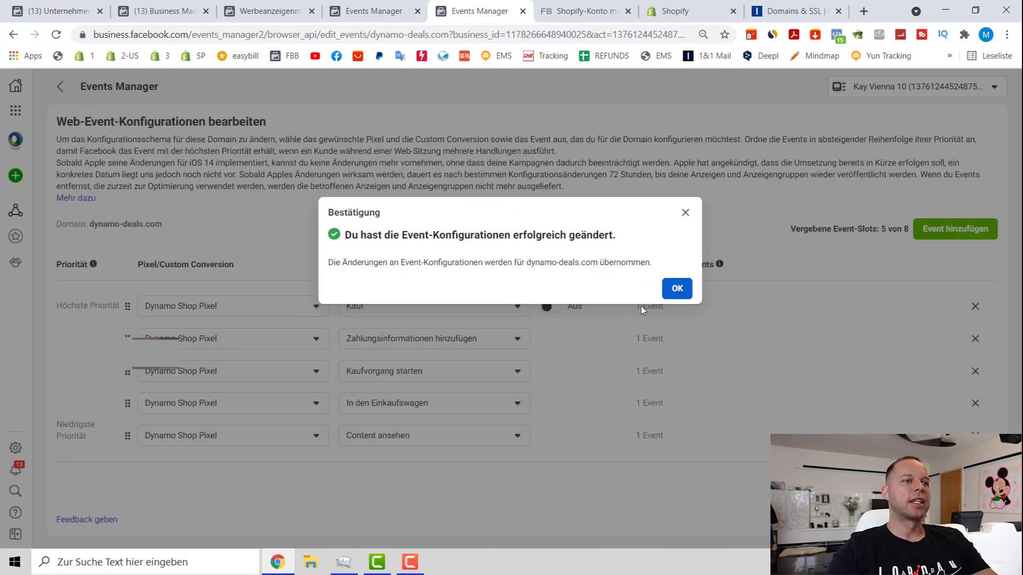
{"action": "left_click", "coordinate": [676, 289]}
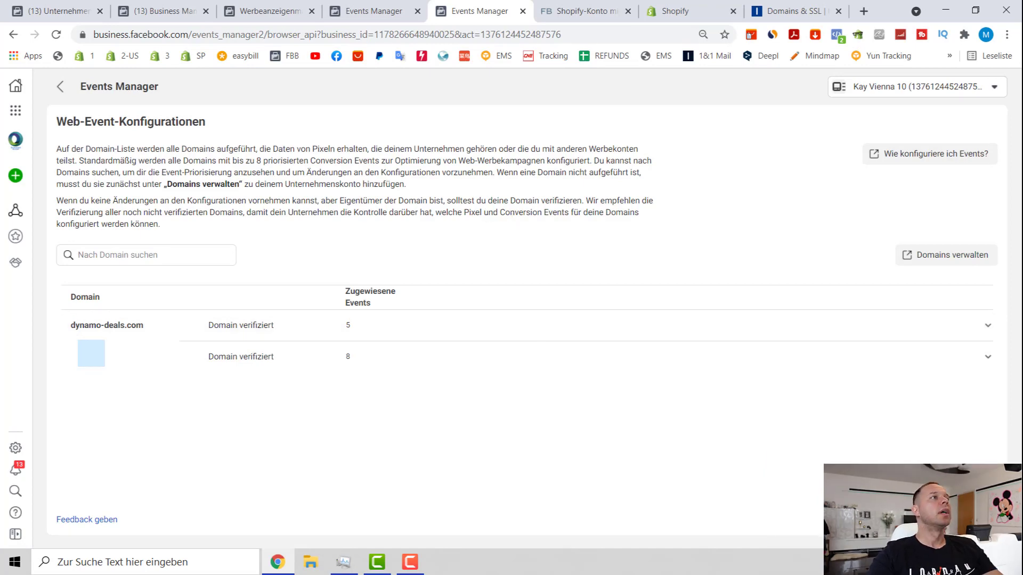
Step: Return to the Shopify connection setup, finish it and look over the Conversions API settings of the Dynamo Shop Pixel
{"action": "left_click", "coordinate": [375, 15]}
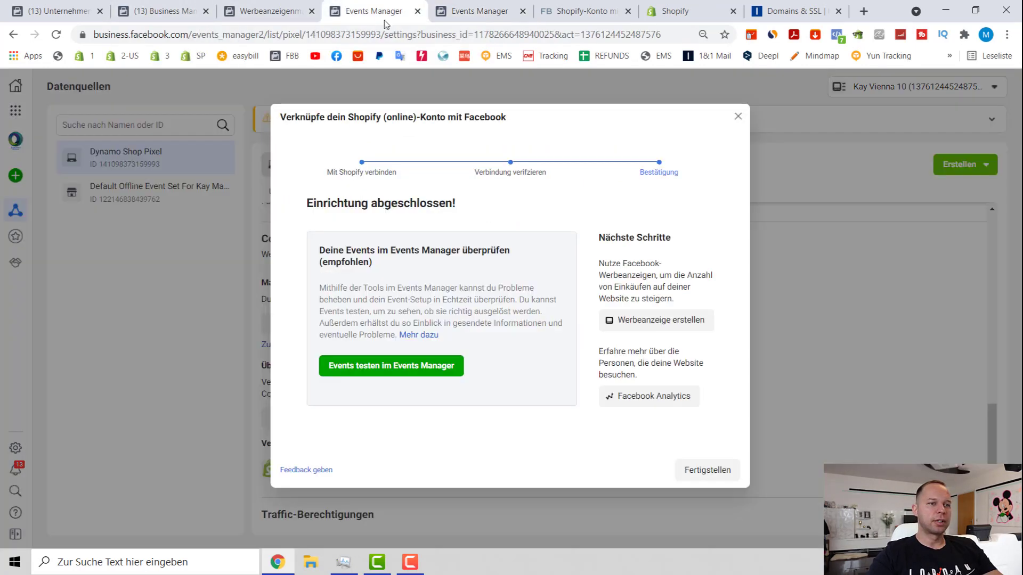
{"action": "left_click", "coordinate": [702, 472]}
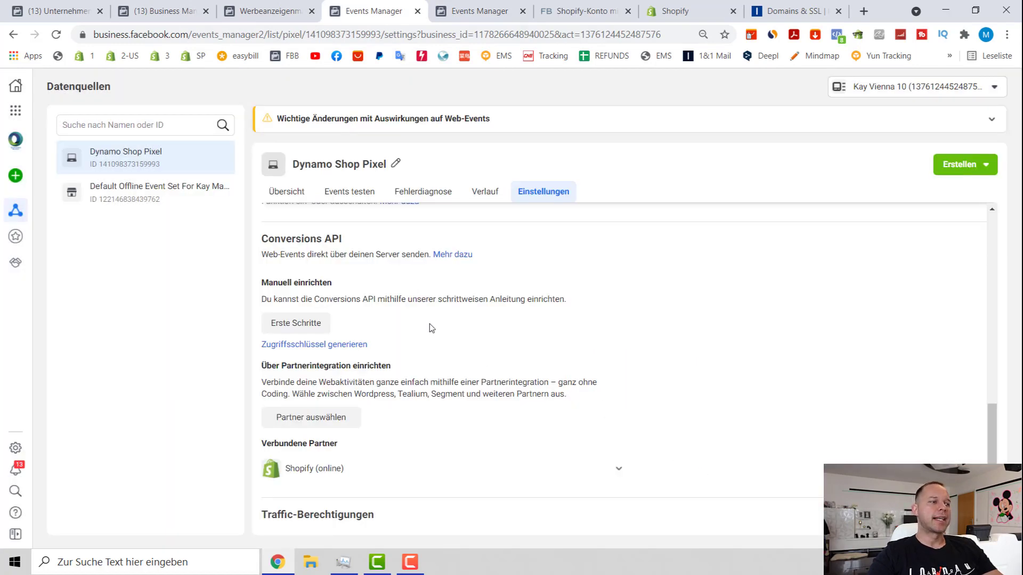
{"action": "scroll", "coordinate": [431, 327], "scroll_direction": "down", "scroll_amount": 3}
{"action": "scroll", "coordinate": [429, 327], "scroll_direction": "up", "scroll_amount": 4}
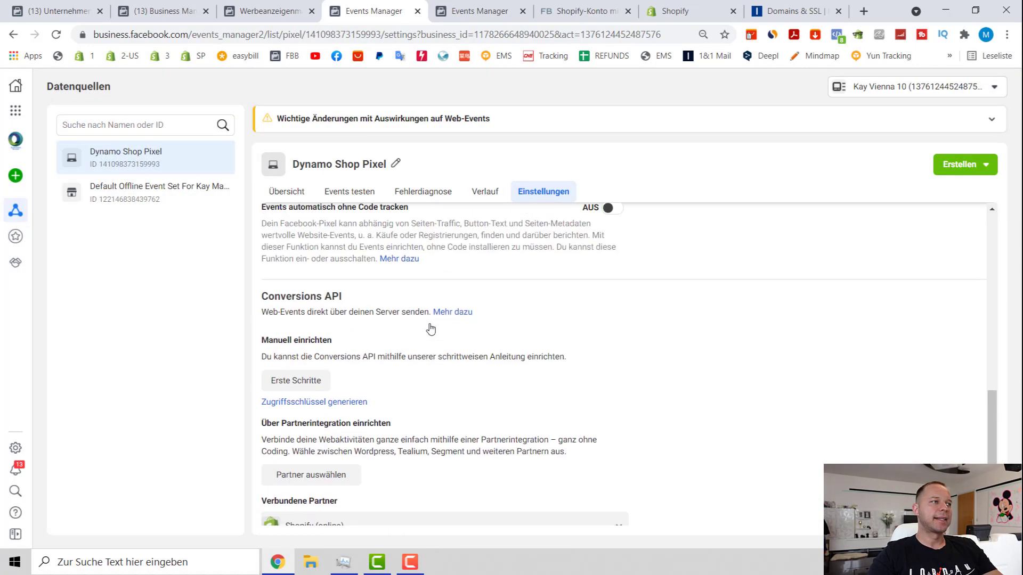
Step: Review the Dynamo Shop Pixel's event overview, including its aggregated event measurement, and open event testing
{"action": "left_click", "coordinate": [307, 201]}
{"action": "scroll", "coordinate": [637, 413], "scroll_direction": "down", "scroll_amount": 1}
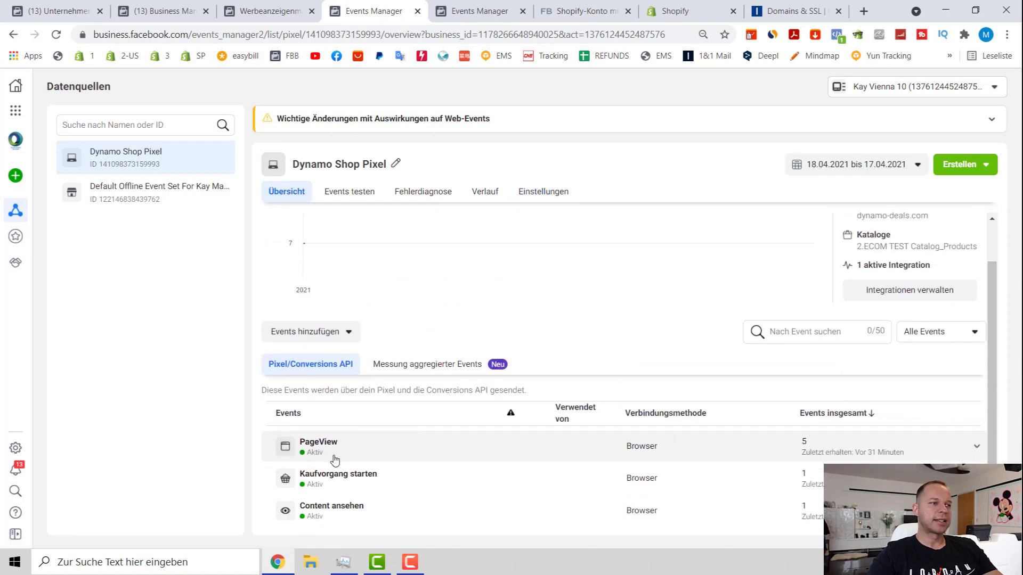
{"action": "left_click", "coordinate": [401, 368]}
{"action": "left_click", "coordinate": [316, 373]}
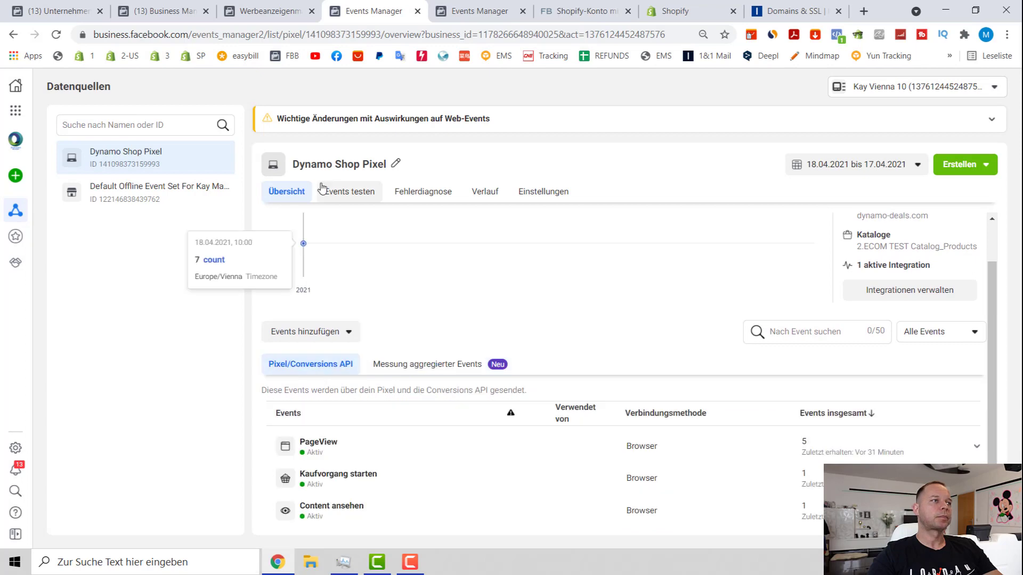
{"action": "left_click", "coordinate": [346, 198]}
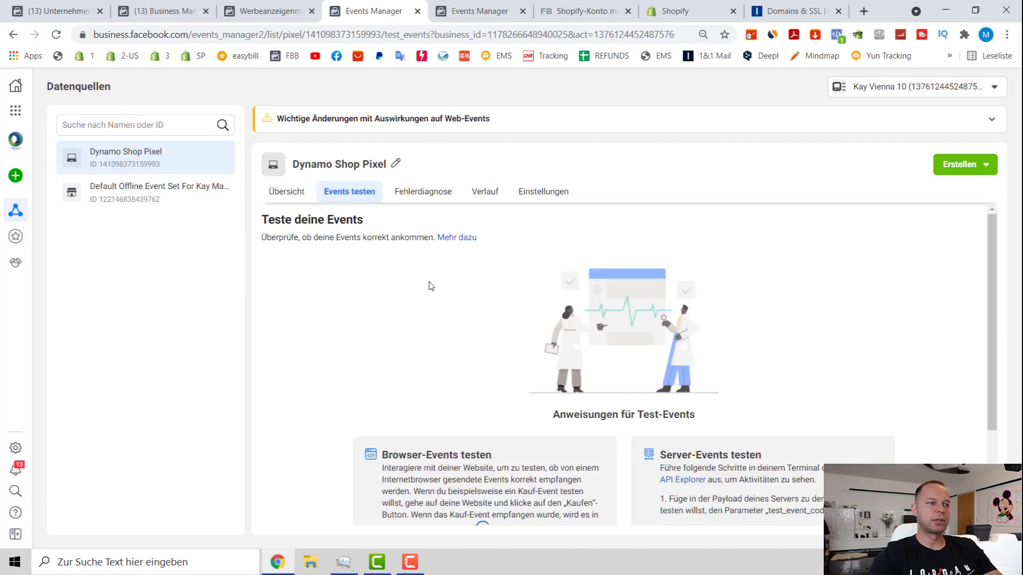
Step: Read the instructions for testing browser and server events, and check the Dynamo Shop Pixel's diagnostics for active problems
{"action": "scroll", "coordinate": [398, 228], "scroll_direction": "down", "scroll_amount": 3}
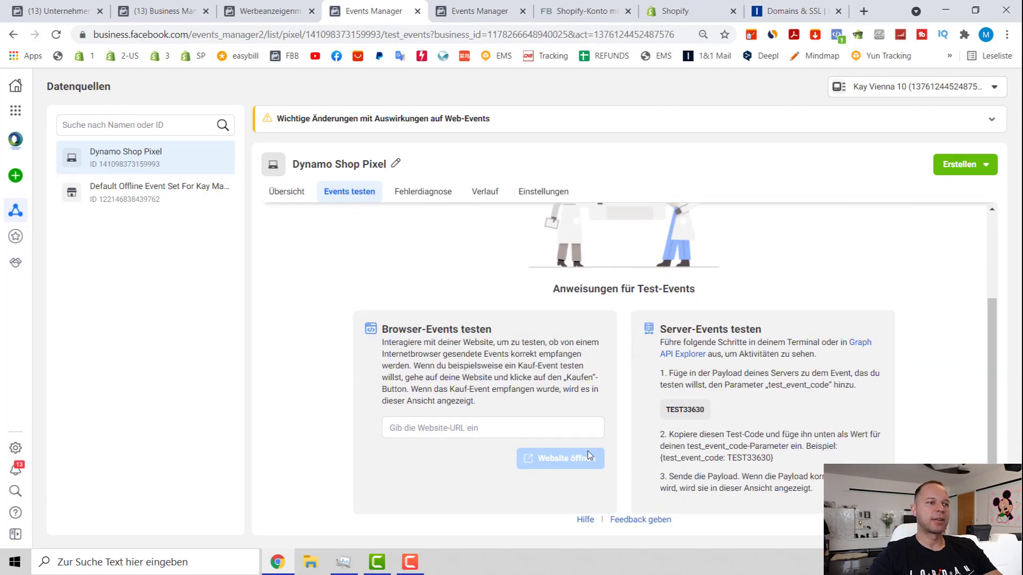
{"action": "scroll", "coordinate": [498, 435], "scroll_direction": "up", "scroll_amount": 3}
{"action": "left_click", "coordinate": [428, 201]}
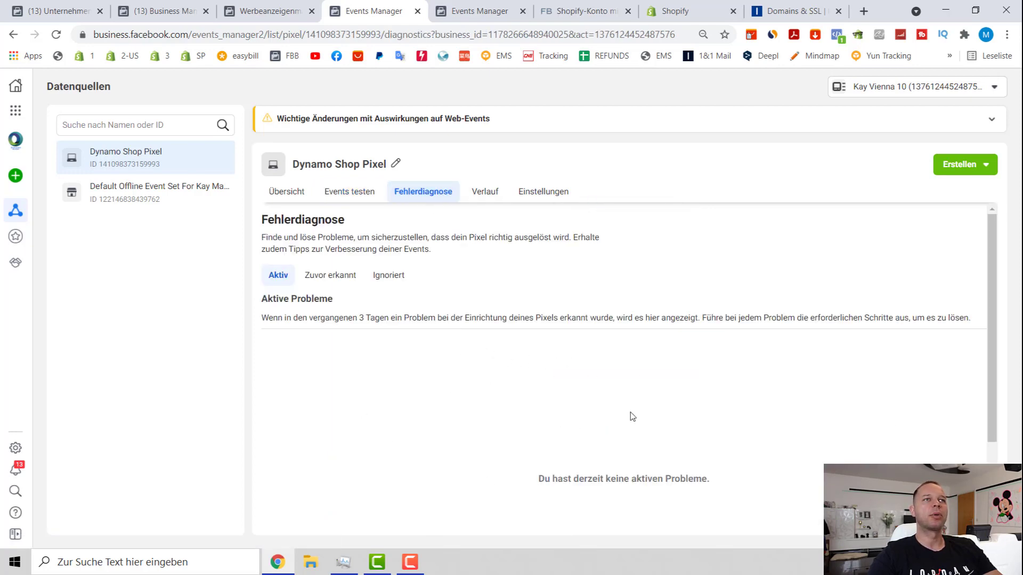
Step: Open the shop's website dynamo-deals.com in a new browser tab
{"action": "left_click", "coordinate": [863, 11]}
{"action": "type", "text": "dyna#"}
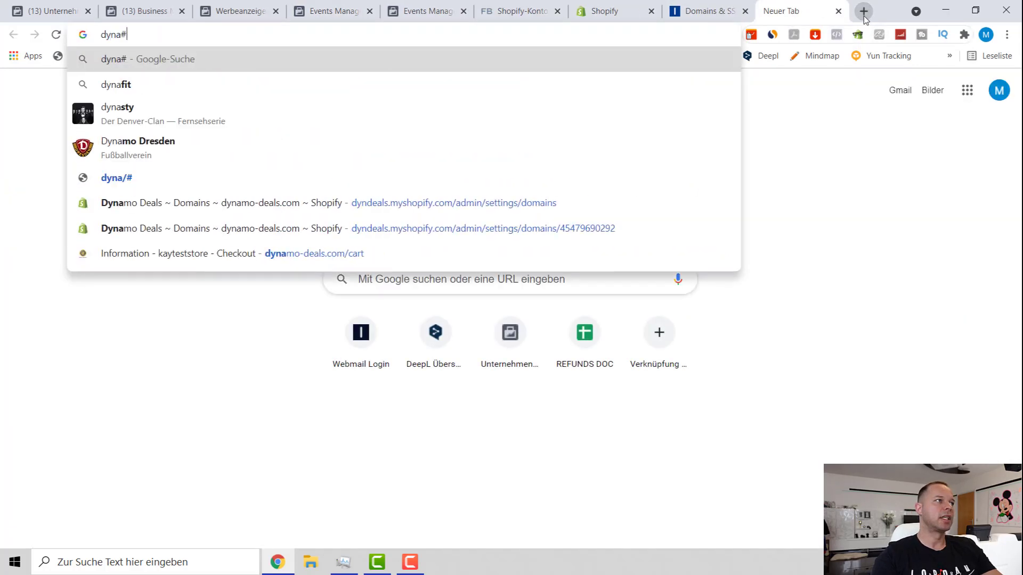
{"action": "key", "text": "BackSpace"}
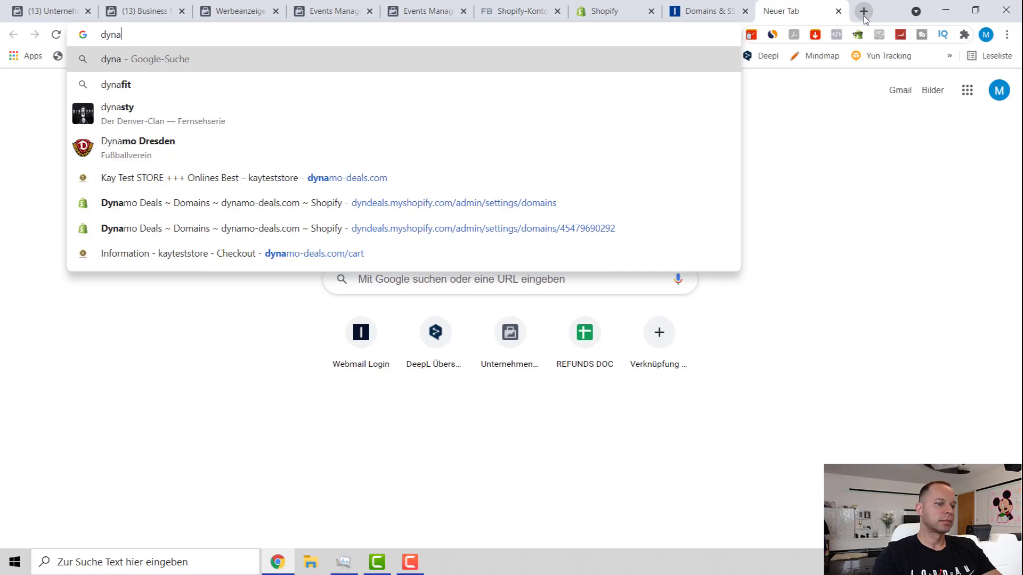
{"action": "type", "text": "mo-"}
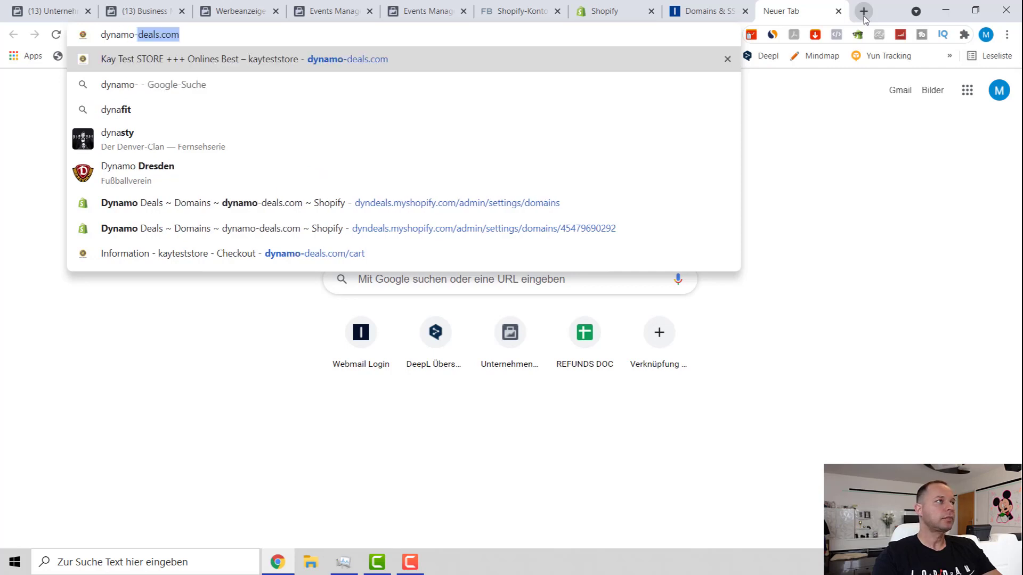
{"action": "key", "text": "Return"}
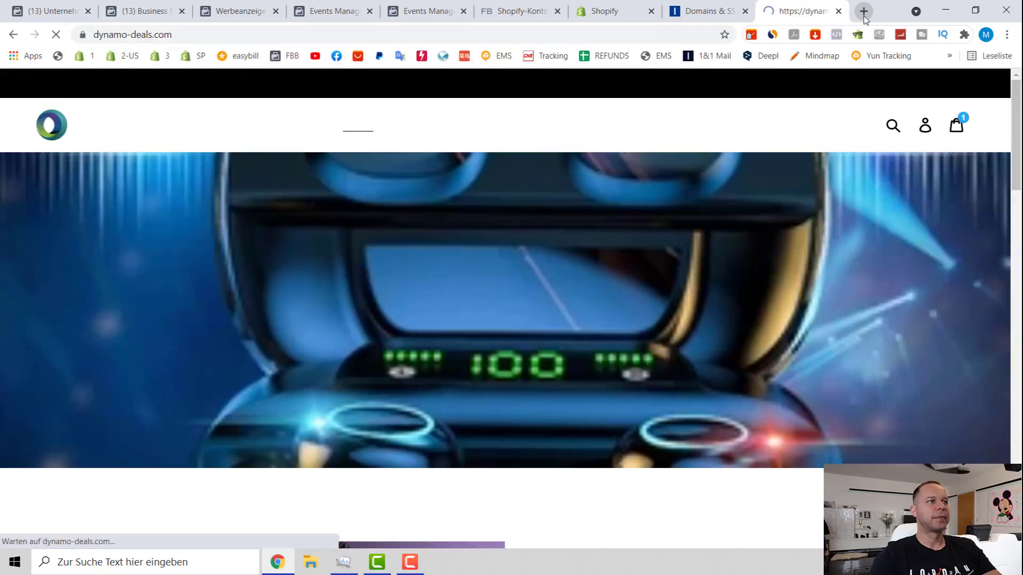
Step: Open the ILL Headphones from the shop's home page, add one in Black LED Display to the cart and proceed to checkout
{"action": "scroll", "coordinate": [450, 202], "scroll_direction": "down", "scroll_amount": 8}
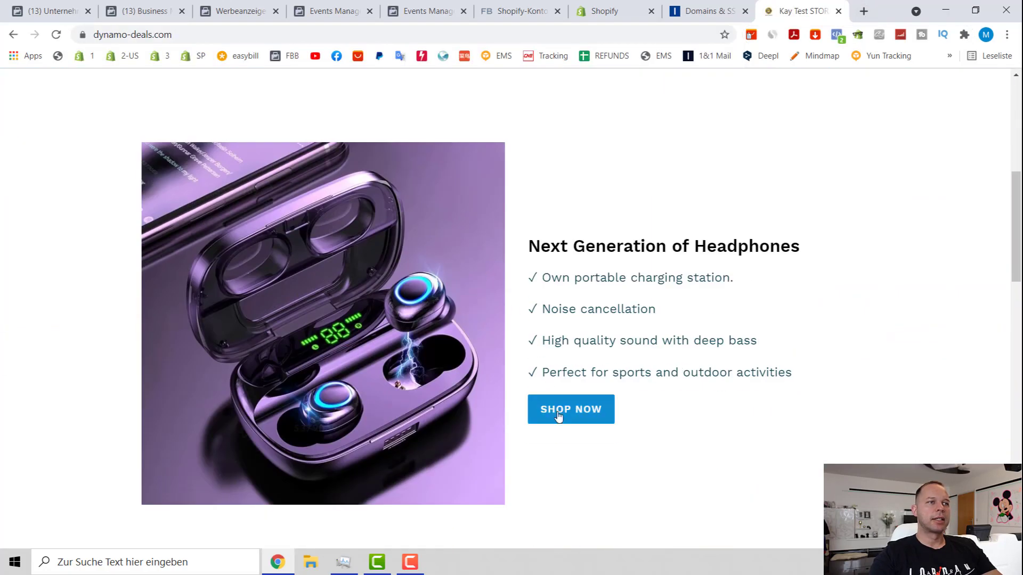
{"action": "left_click", "coordinate": [552, 408]}
{"action": "scroll", "coordinate": [596, 323], "scroll_direction": "down", "scroll_amount": 1}
{"action": "left_click", "coordinate": [630, 267]}
{"action": "scroll", "coordinate": [510, 382], "scroll_direction": "down", "scroll_amount": 2}
{"action": "left_click", "coordinate": [822, 364]}
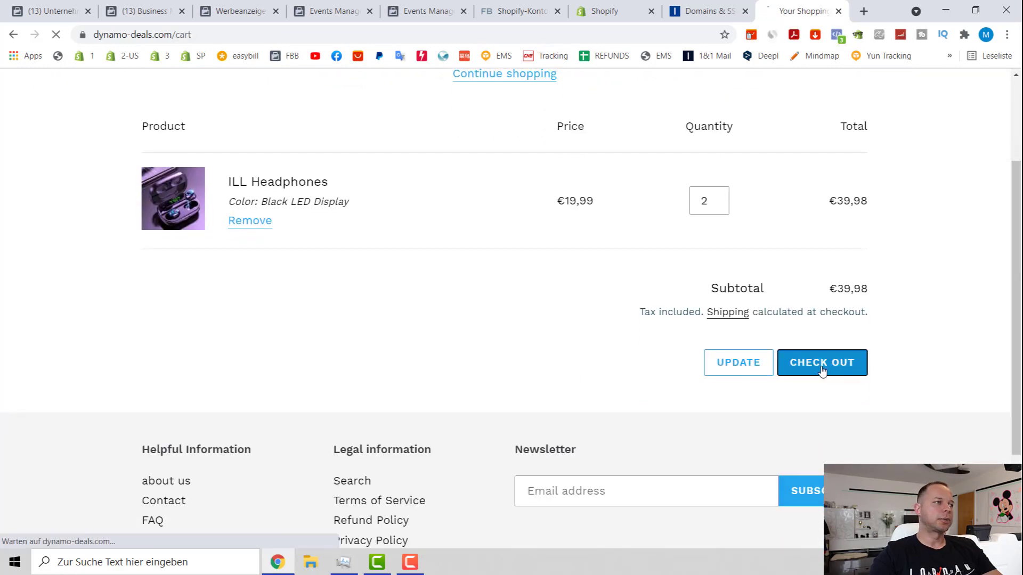
Step: Return from checkout to the cart and visit the ILL Headphones product page, the FAQ page and the home page
{"action": "left_click", "coordinate": [13, 34]}
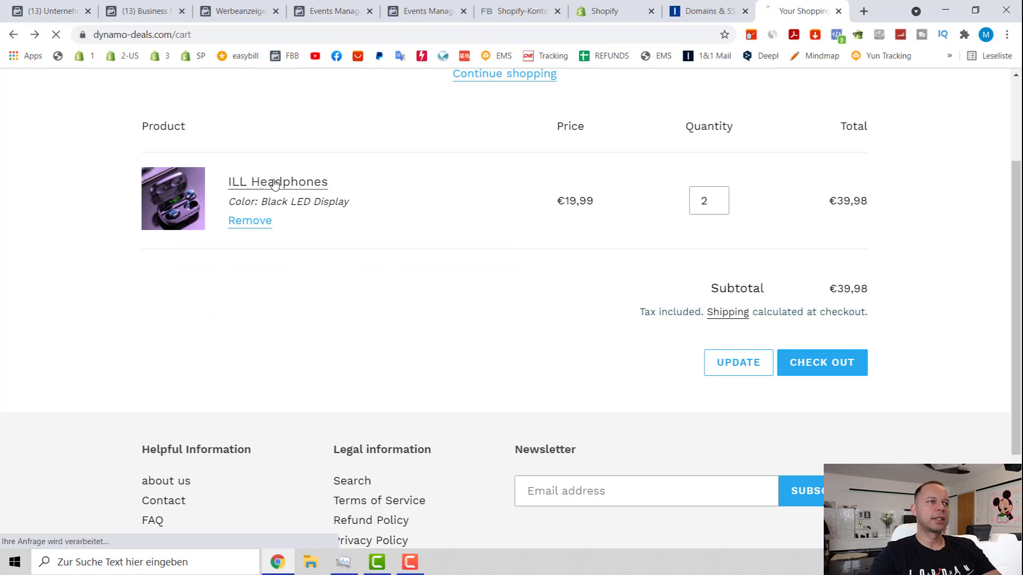
{"action": "left_click", "coordinate": [275, 180]}
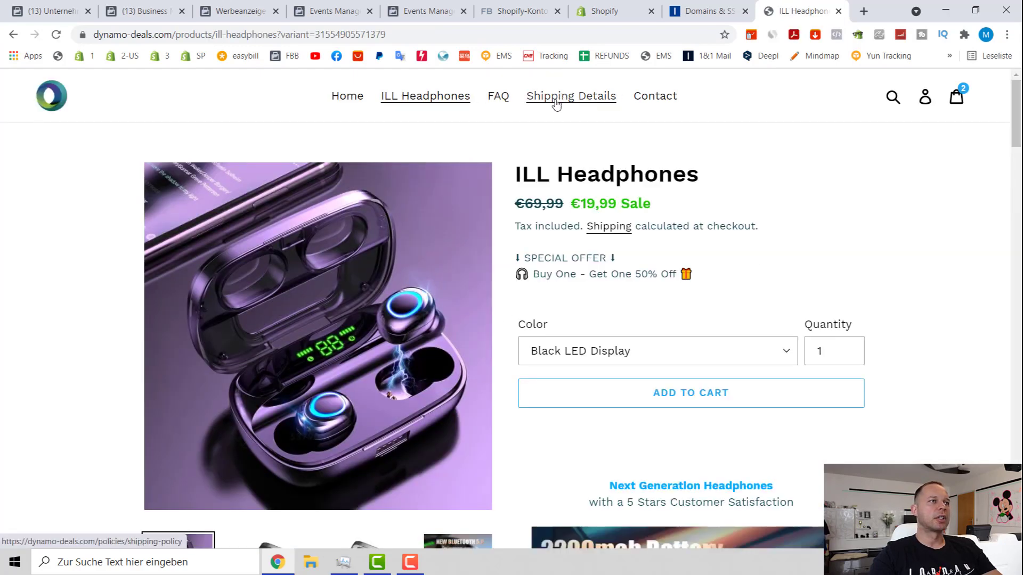
{"action": "left_click", "coordinate": [490, 98]}
{"action": "left_click", "coordinate": [341, 97]}
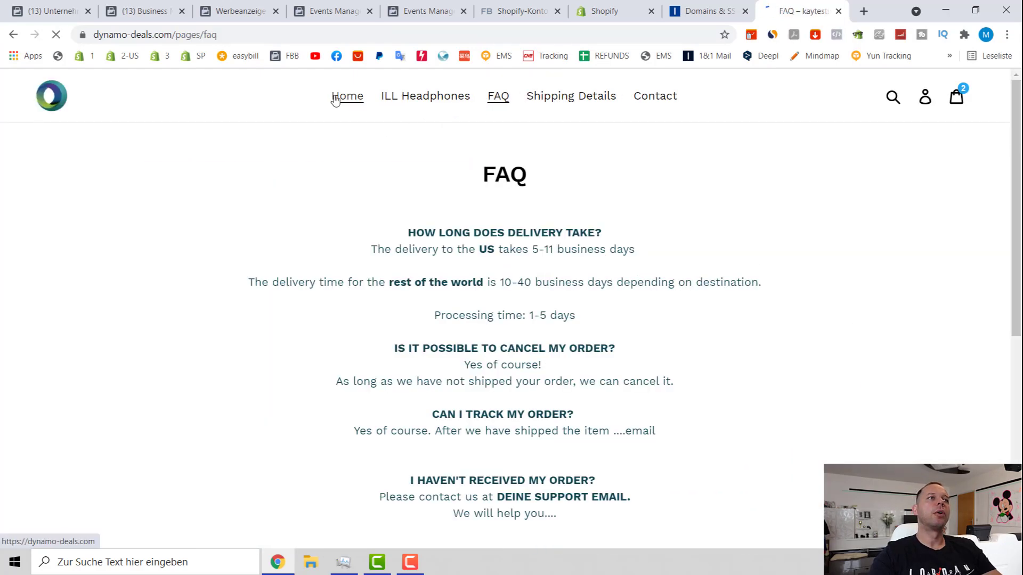
Step: Reload the Dynamo Shop Pixel in Events Manager, dismiss the aggregated event measurement introduction and review the received Pixel/Conversions API events
{"action": "left_click", "coordinate": [328, 11]}
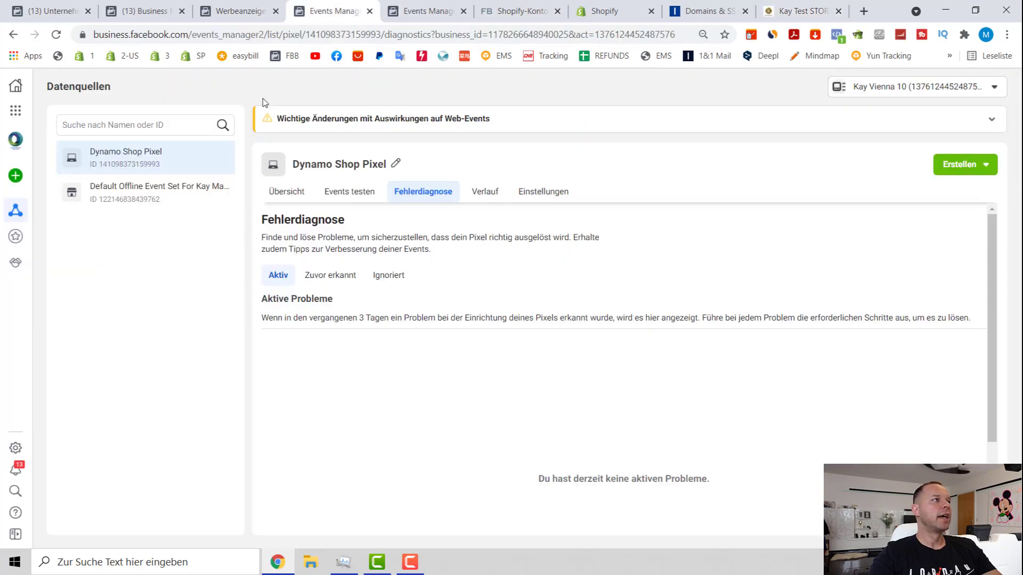
{"action": "left_click", "coordinate": [56, 34]}
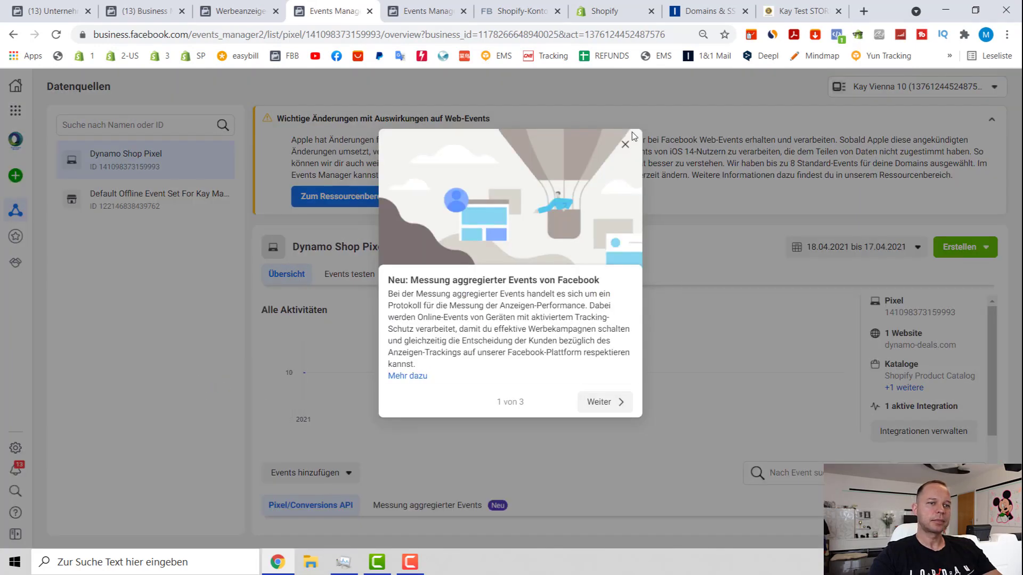
{"action": "left_click", "coordinate": [624, 145]}
{"action": "scroll", "coordinate": [605, 320], "scroll_direction": "down", "scroll_amount": 3}
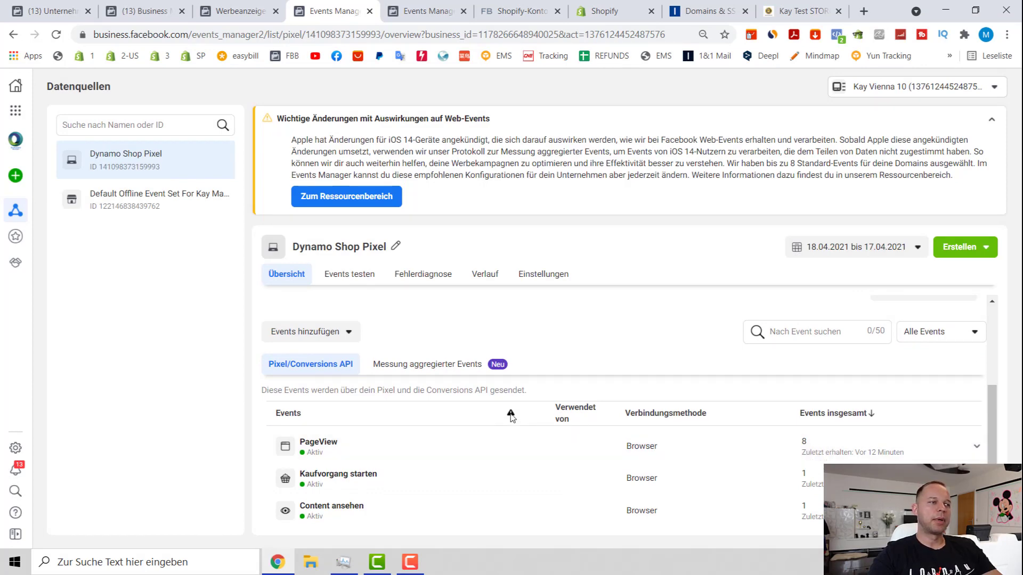
{"action": "scroll", "coordinate": [466, 308], "scroll_direction": "up", "scroll_amount": 3}
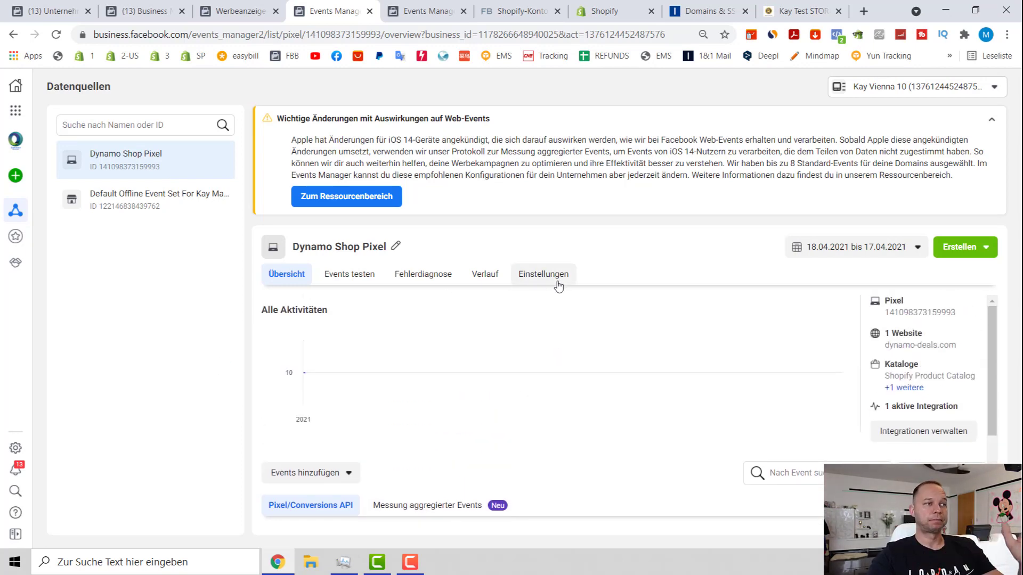
Step: Look at the Dynamo Shop Pixel's settings and return to its overview
{"action": "left_click", "coordinate": [556, 282]}
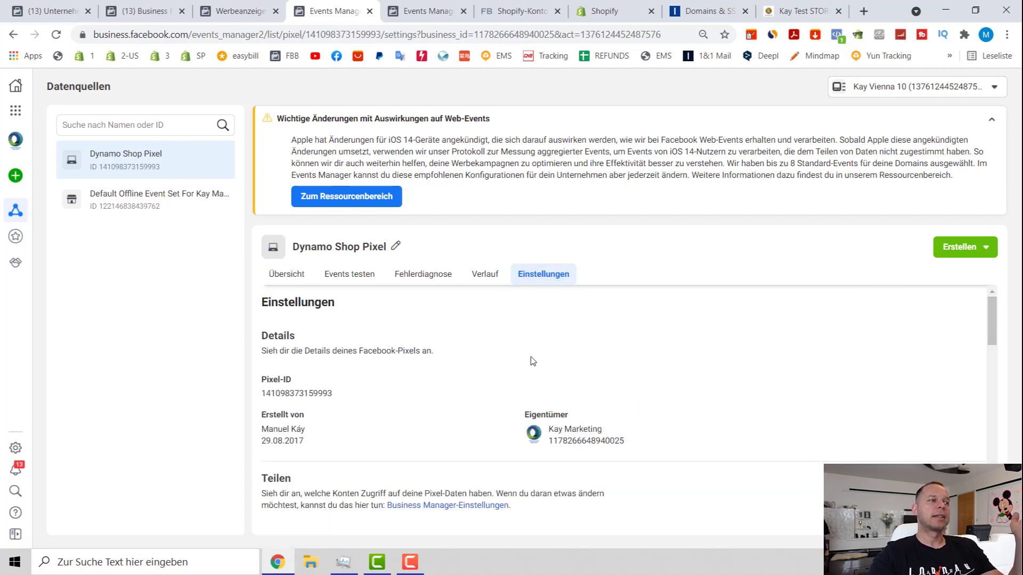
{"action": "left_click", "coordinate": [285, 275]}
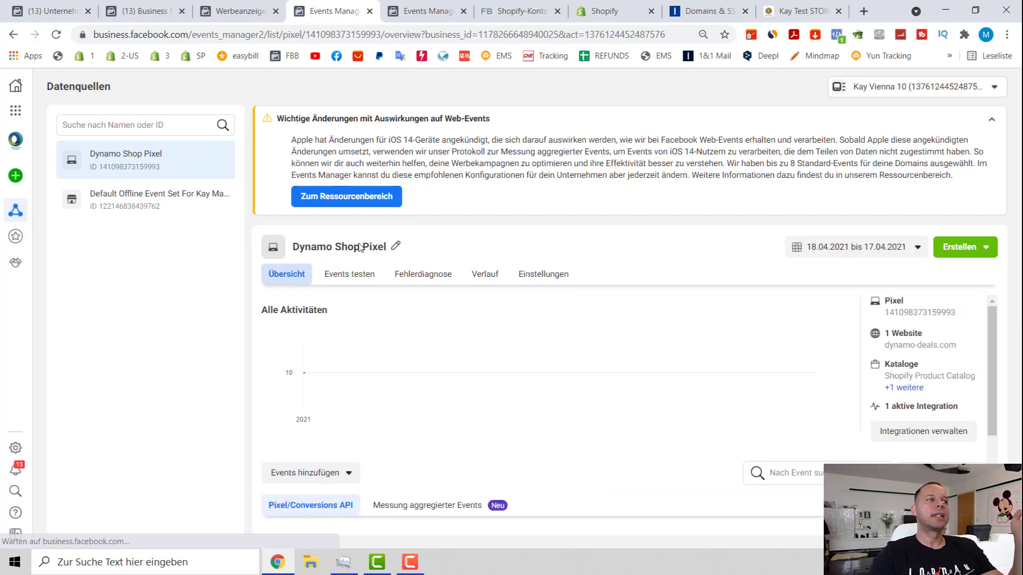
{"action": "left_click", "coordinate": [373, 201]}
{"action": "left_click", "coordinate": [320, 11]}
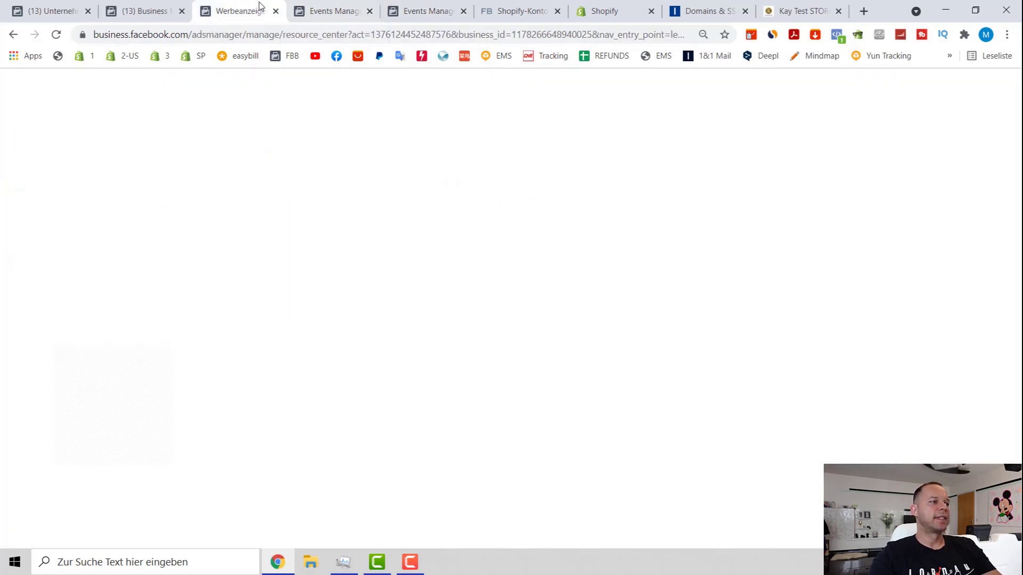
Step: Return to the ad account's iOS 14 resource centre and expand the task on updating the attribution window for automated rules
{"action": "left_click", "coordinate": [259, 6]}
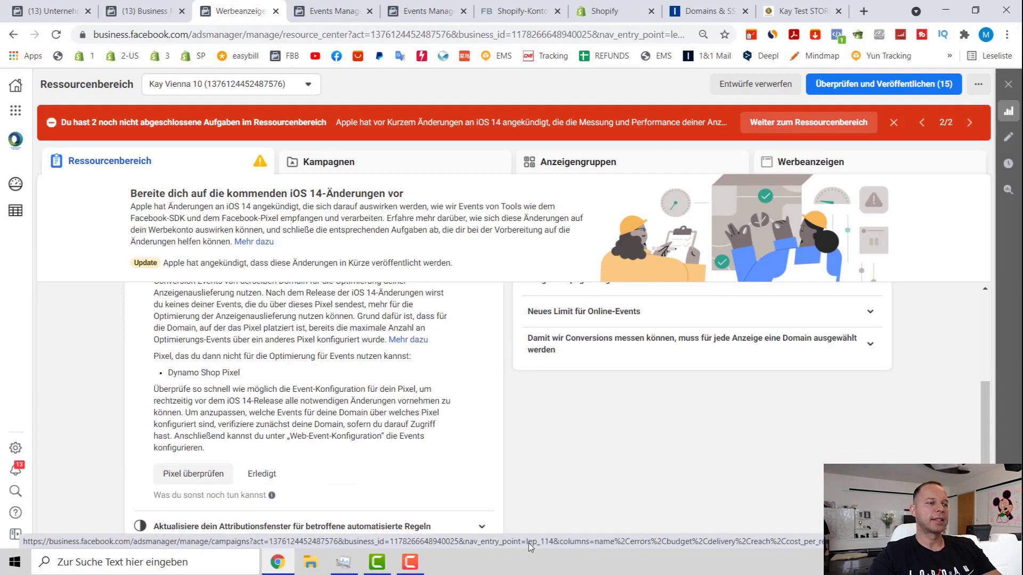
{"action": "left_click", "coordinate": [481, 526]}
{"action": "scroll", "coordinate": [404, 467], "scroll_direction": "down", "scroll_amount": 3}
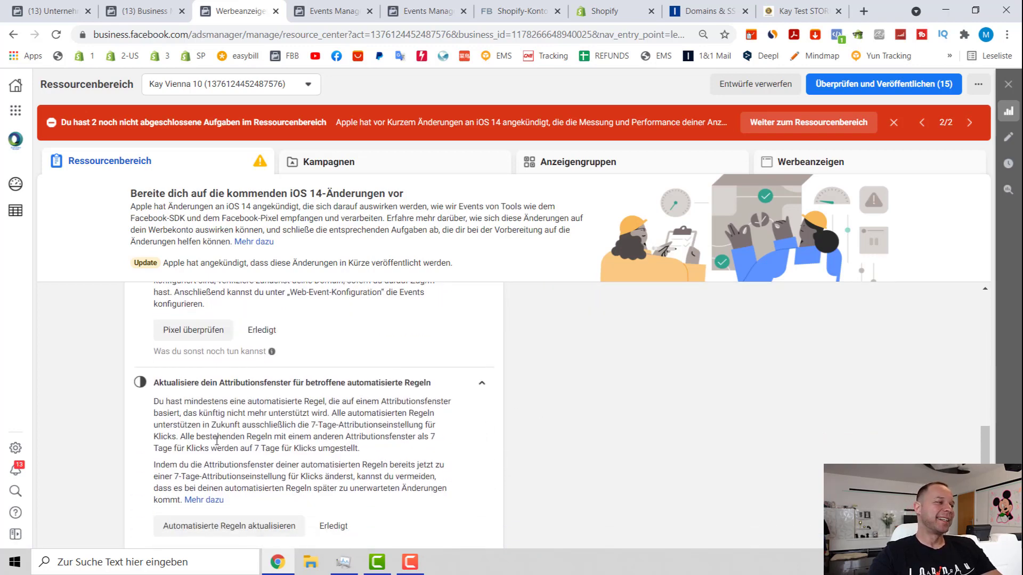
Step: Open the automated rules from the attribution window task and examine the action of the 100EUR Budget Erhöhung rule
{"action": "left_click_drag", "start_coordinate": [154, 383], "coordinate": [410, 396]}
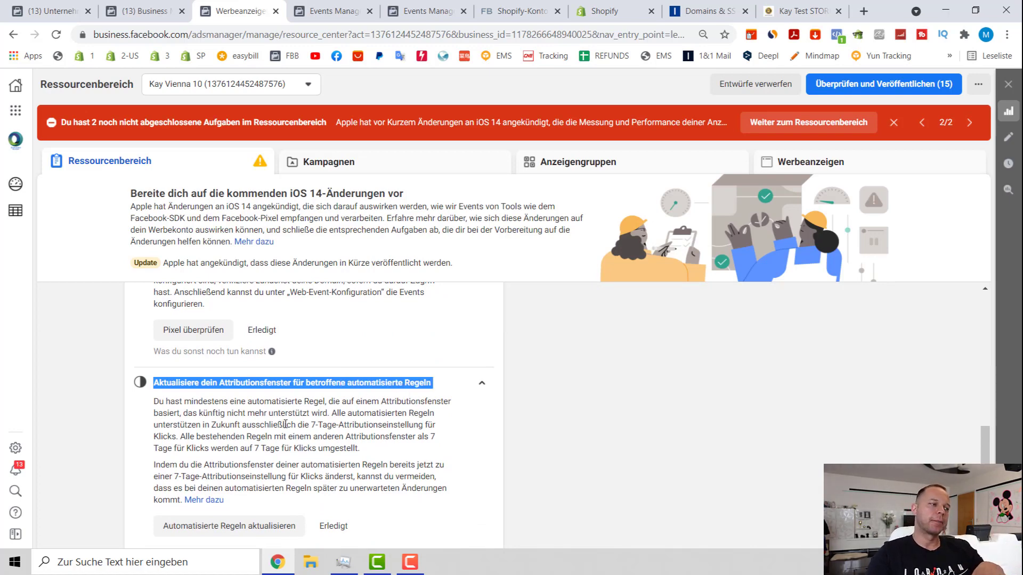
{"action": "left_click", "coordinate": [269, 529]}
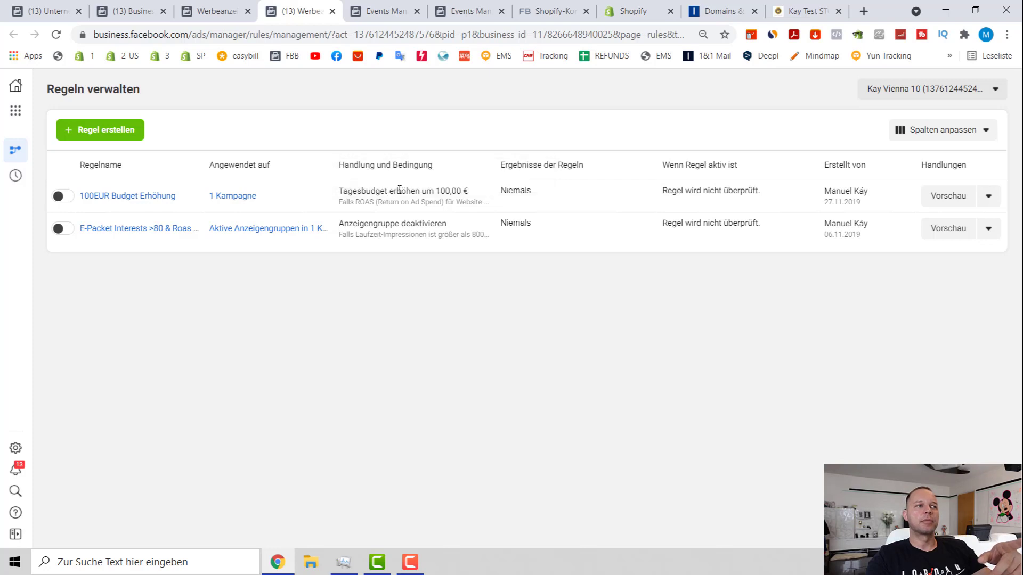
{"action": "left_click_drag", "start_coordinate": [392, 196], "coordinate": [465, 191]}
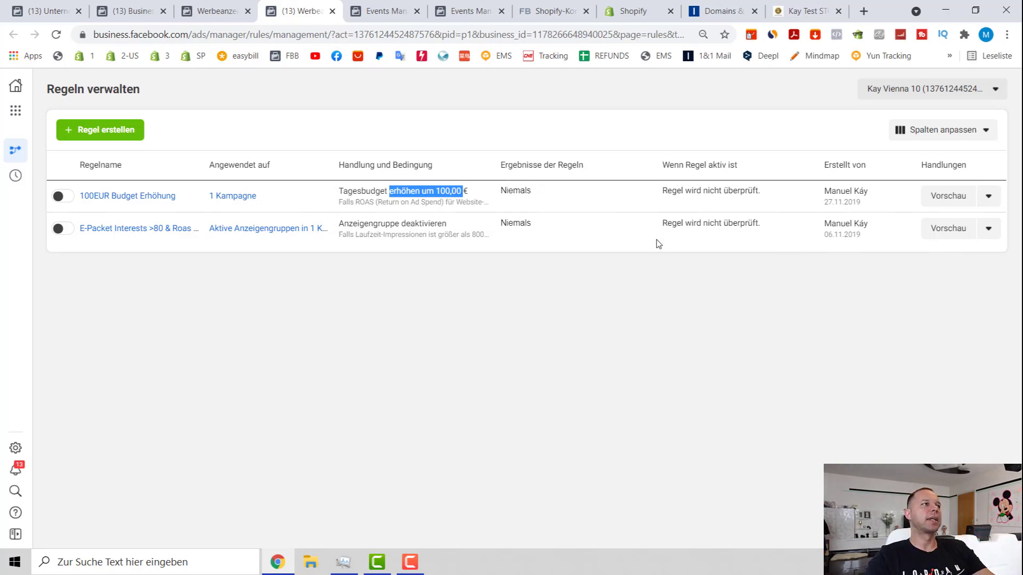
Step: Mark the resource centre's attribution window task for automated rules as Erledigt and look over the remaining tasks
{"action": "left_click", "coordinate": [218, 11]}
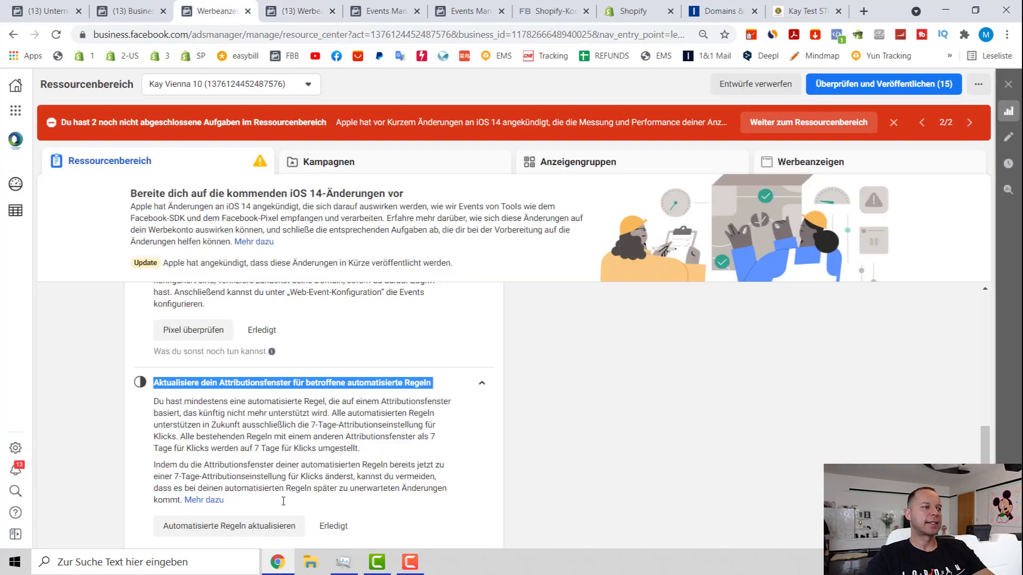
{"action": "left_click", "coordinate": [336, 532]}
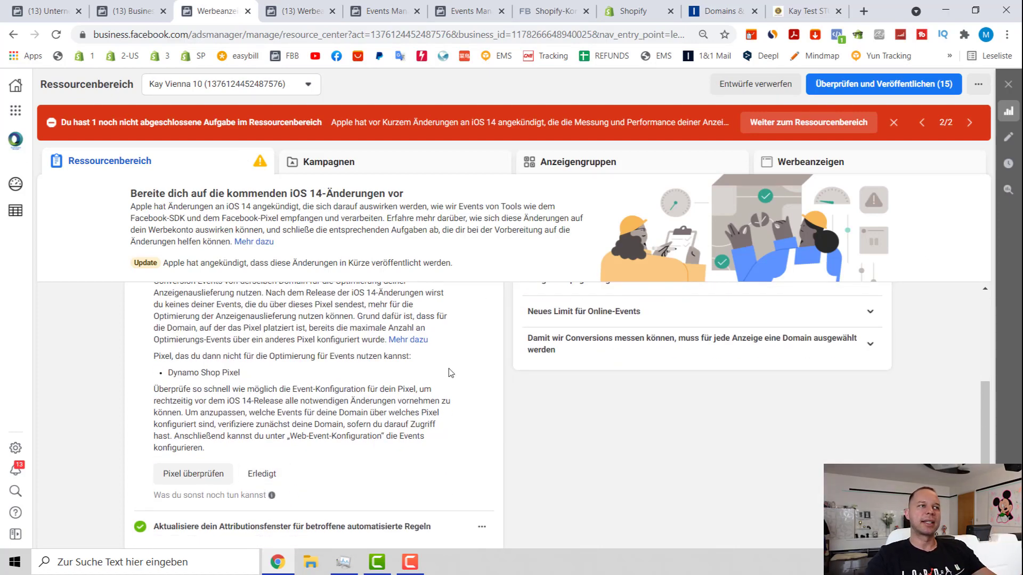
{"action": "scroll", "coordinate": [449, 373], "scroll_direction": "up", "scroll_amount": 3}
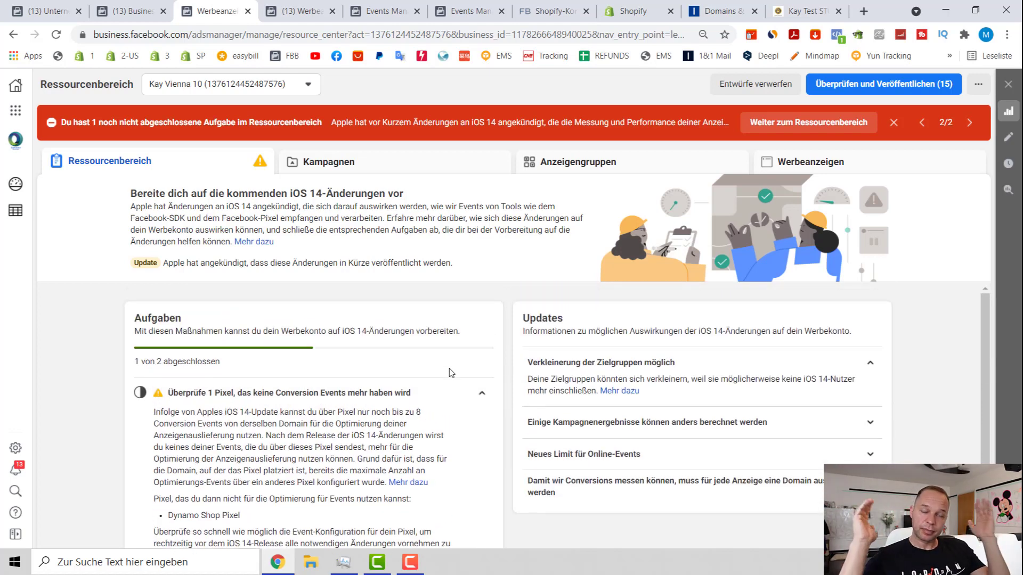